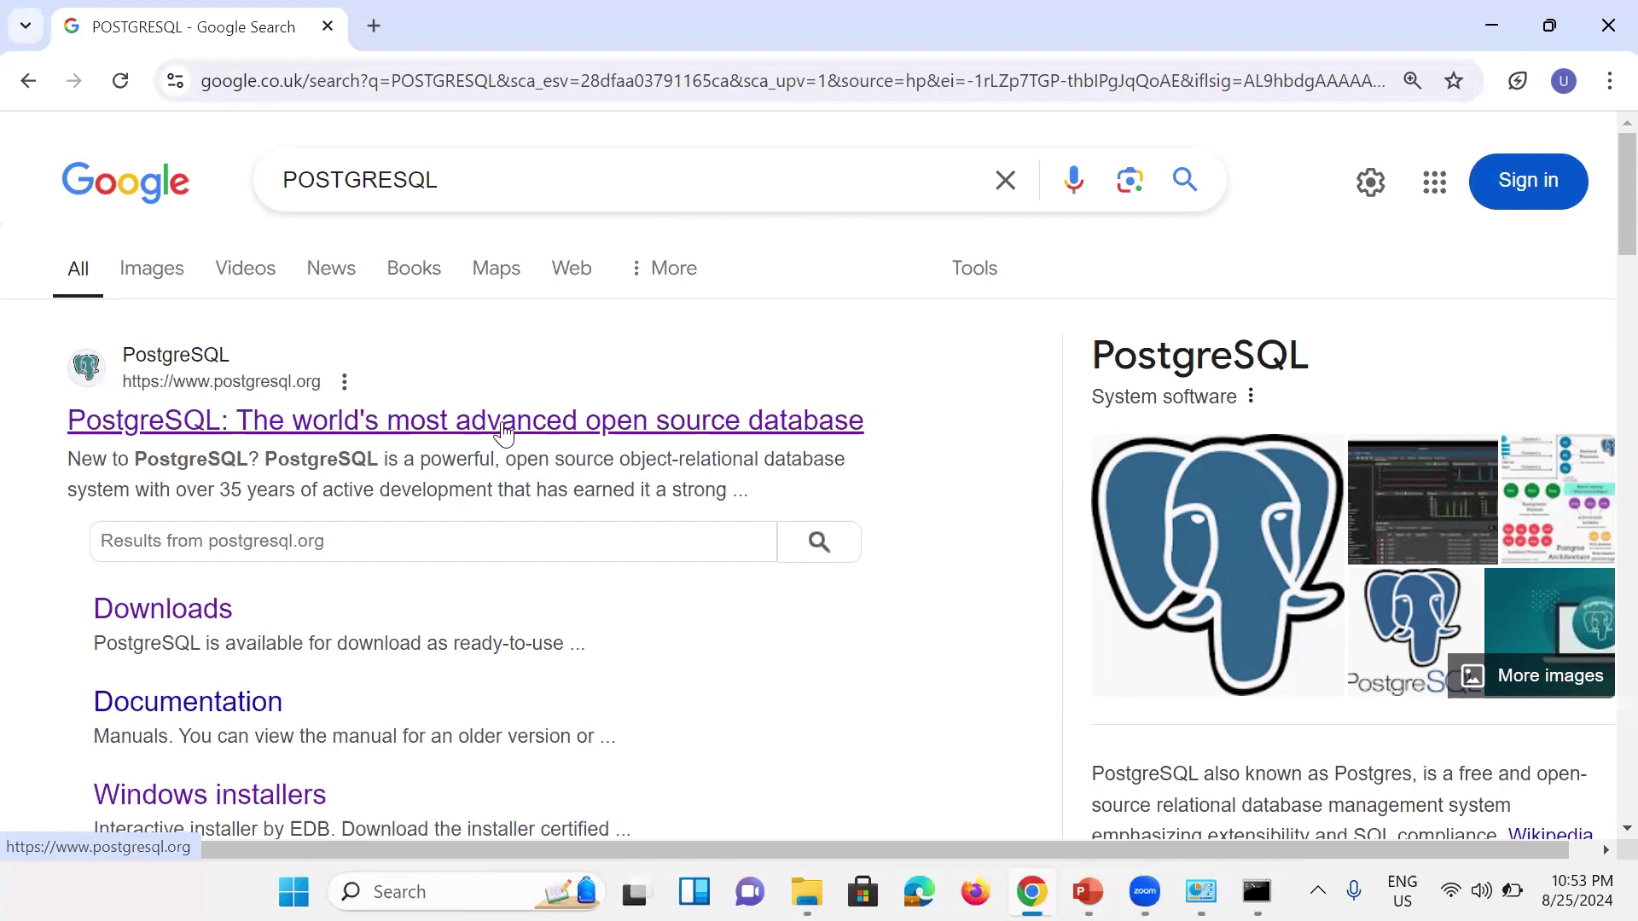
Step: Open postgresql.org from the search results and go to its Downloads page
{"action": "left_click", "coordinate": [511, 431]}
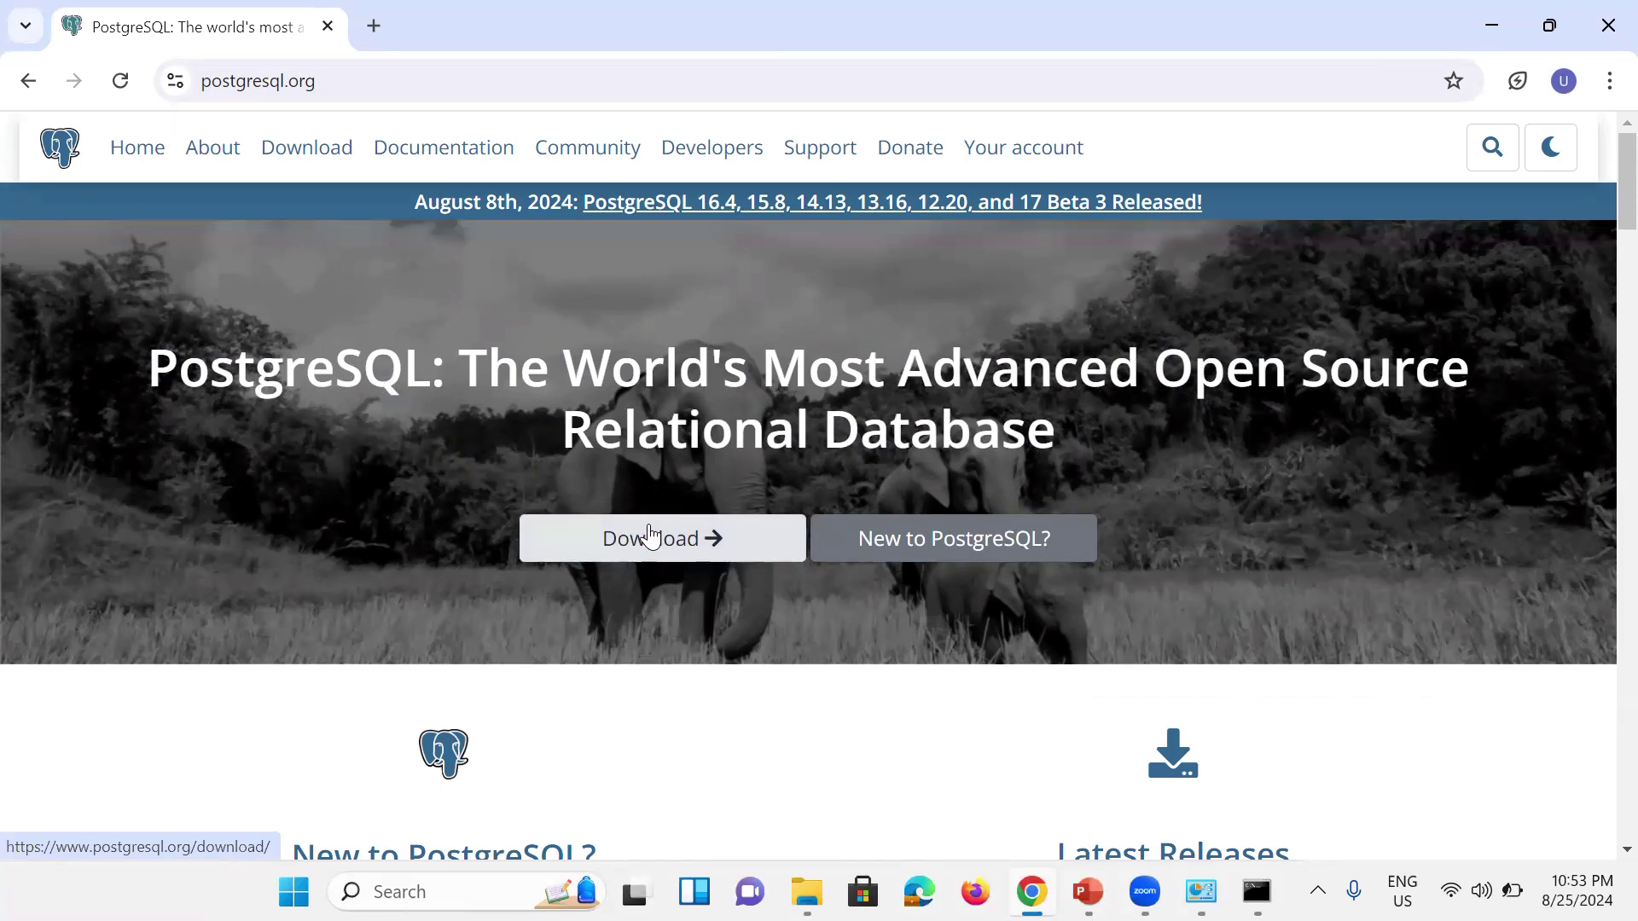
{"action": "left_click", "coordinate": [650, 534]}
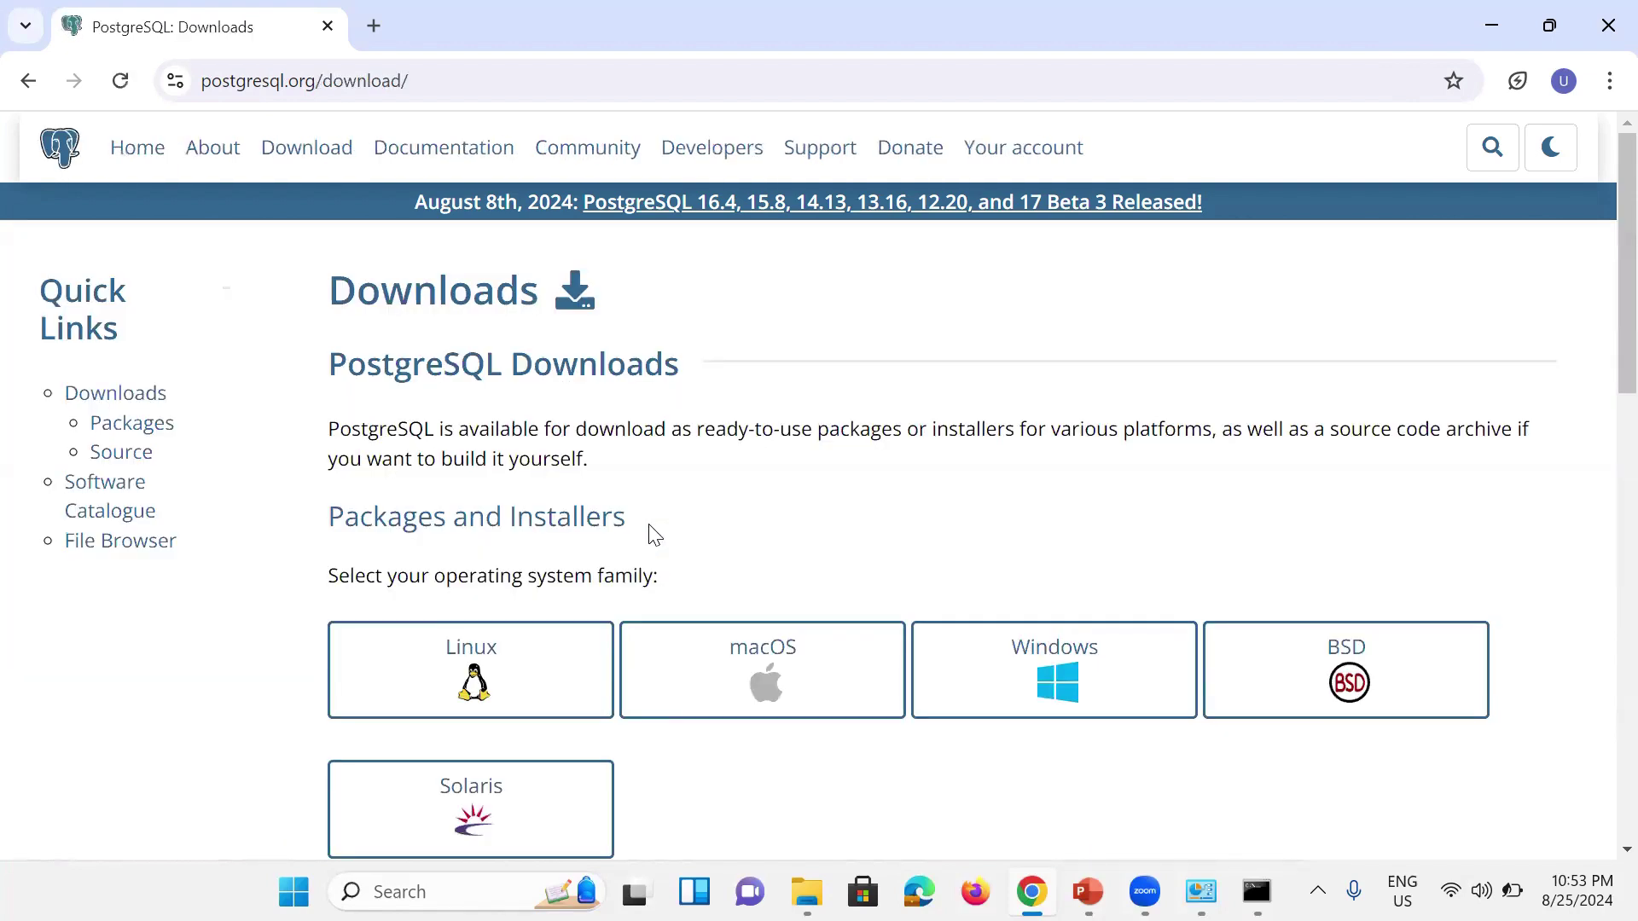
{"action": "scroll", "coordinate": [650, 534], "scroll_direction": "down", "scroll_amount": 3}
{"action": "scroll", "coordinate": [650, 535], "scroll_direction": "up", "scroll_amount": 2}
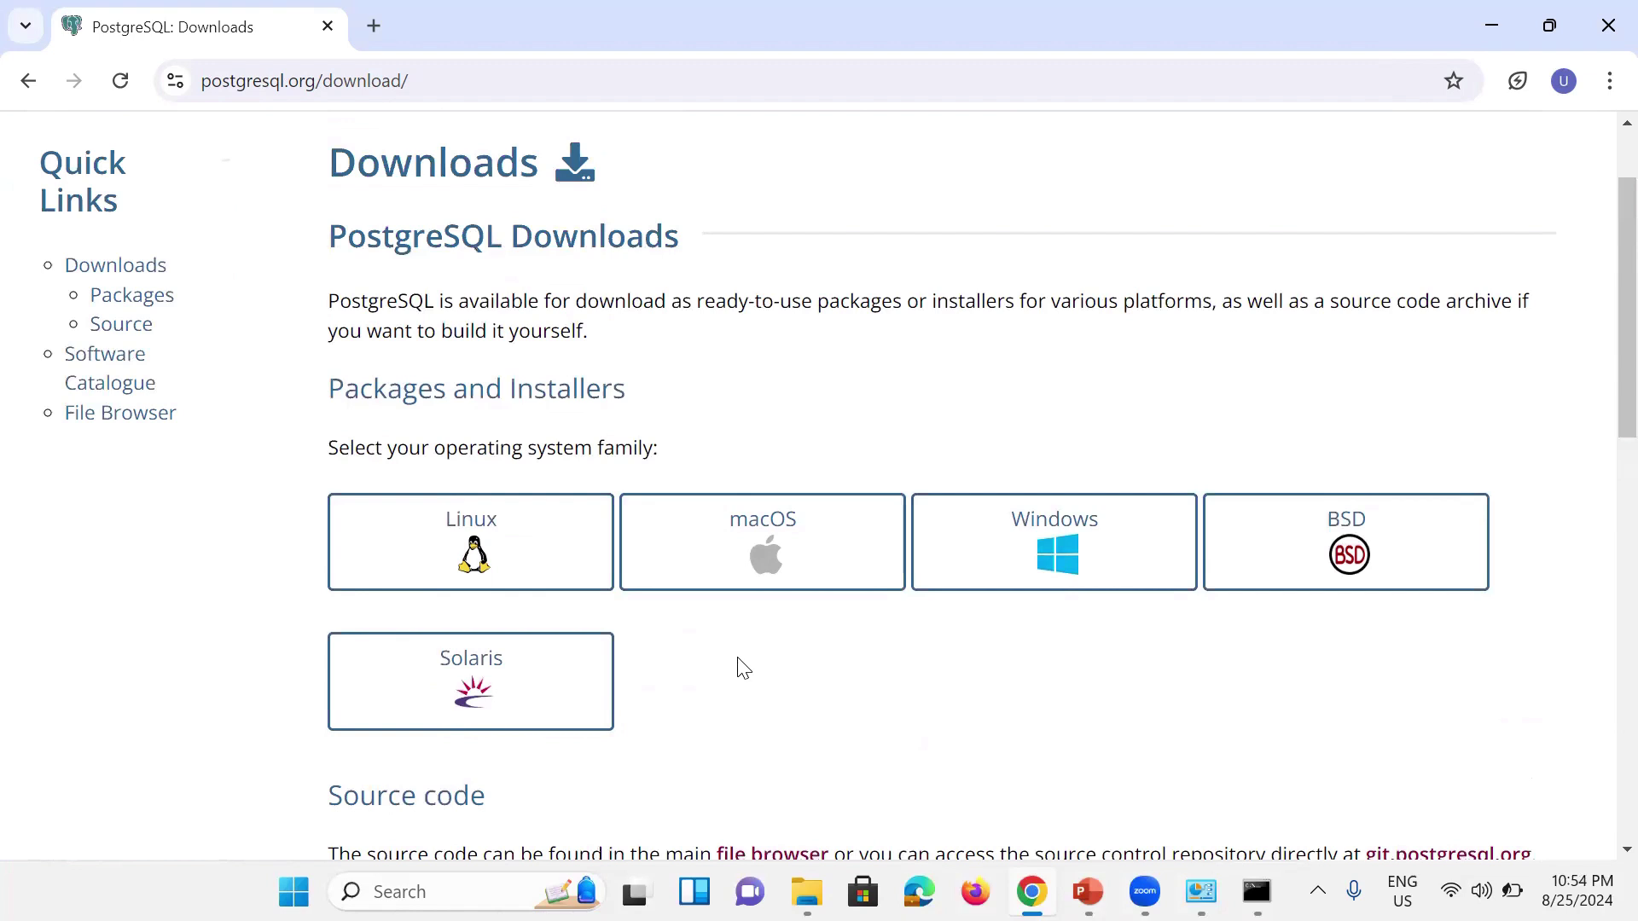
Step: Pick the Windows installers and follow the link to EDB's installer download page
{"action": "left_click", "coordinate": [1042, 563]}
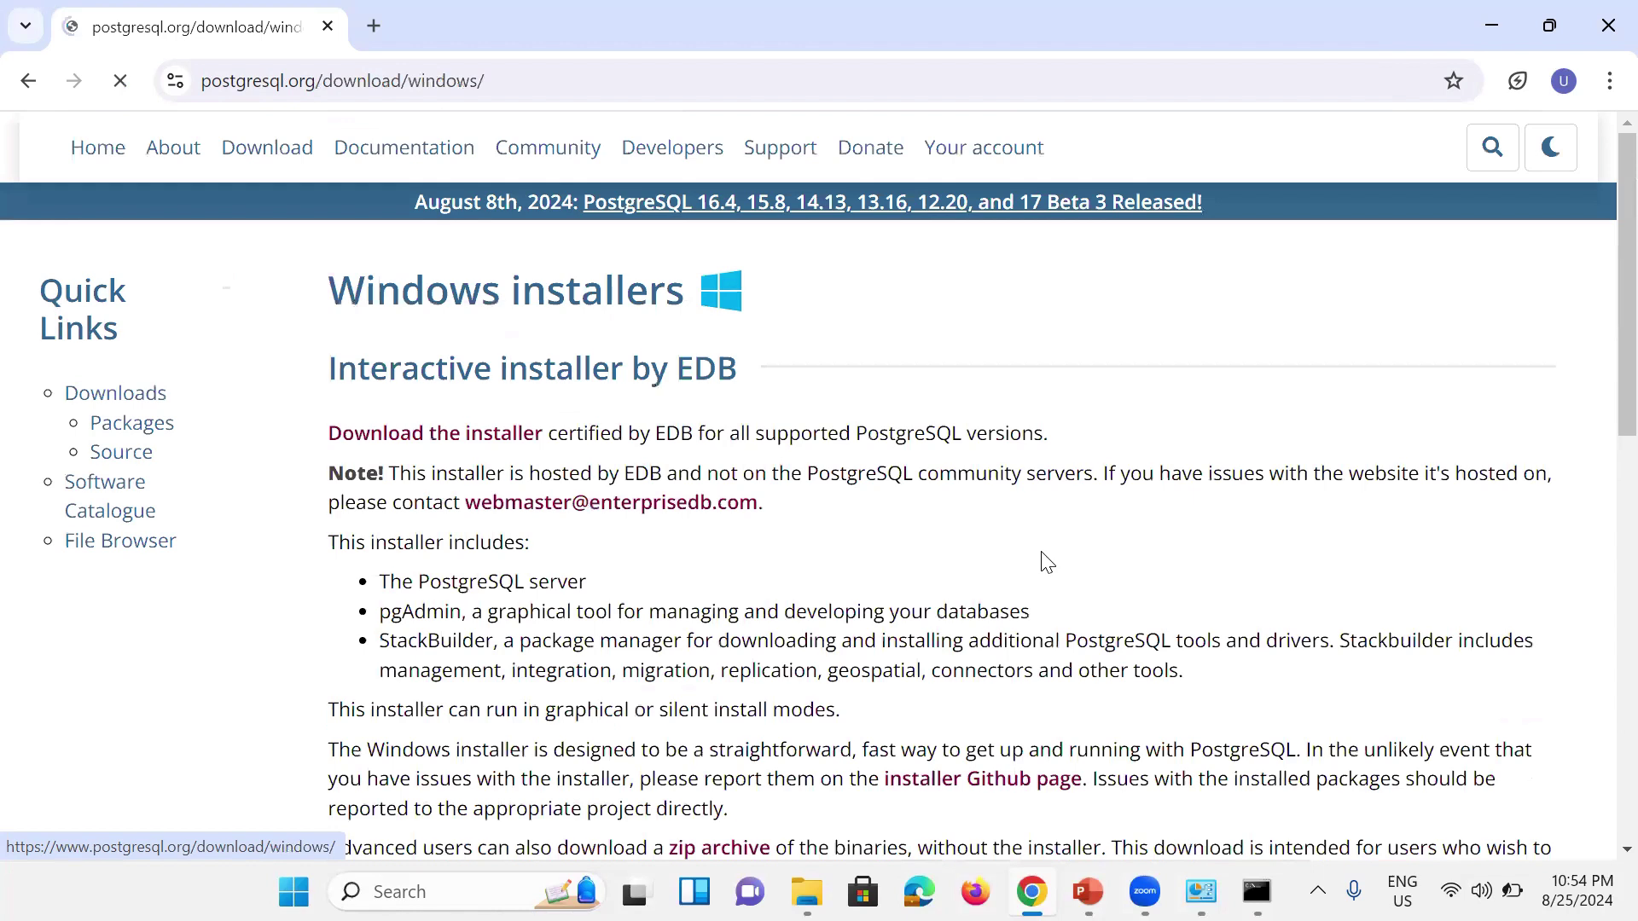
{"action": "scroll", "coordinate": [933, 617], "scroll_direction": "down", "scroll_amount": 1}
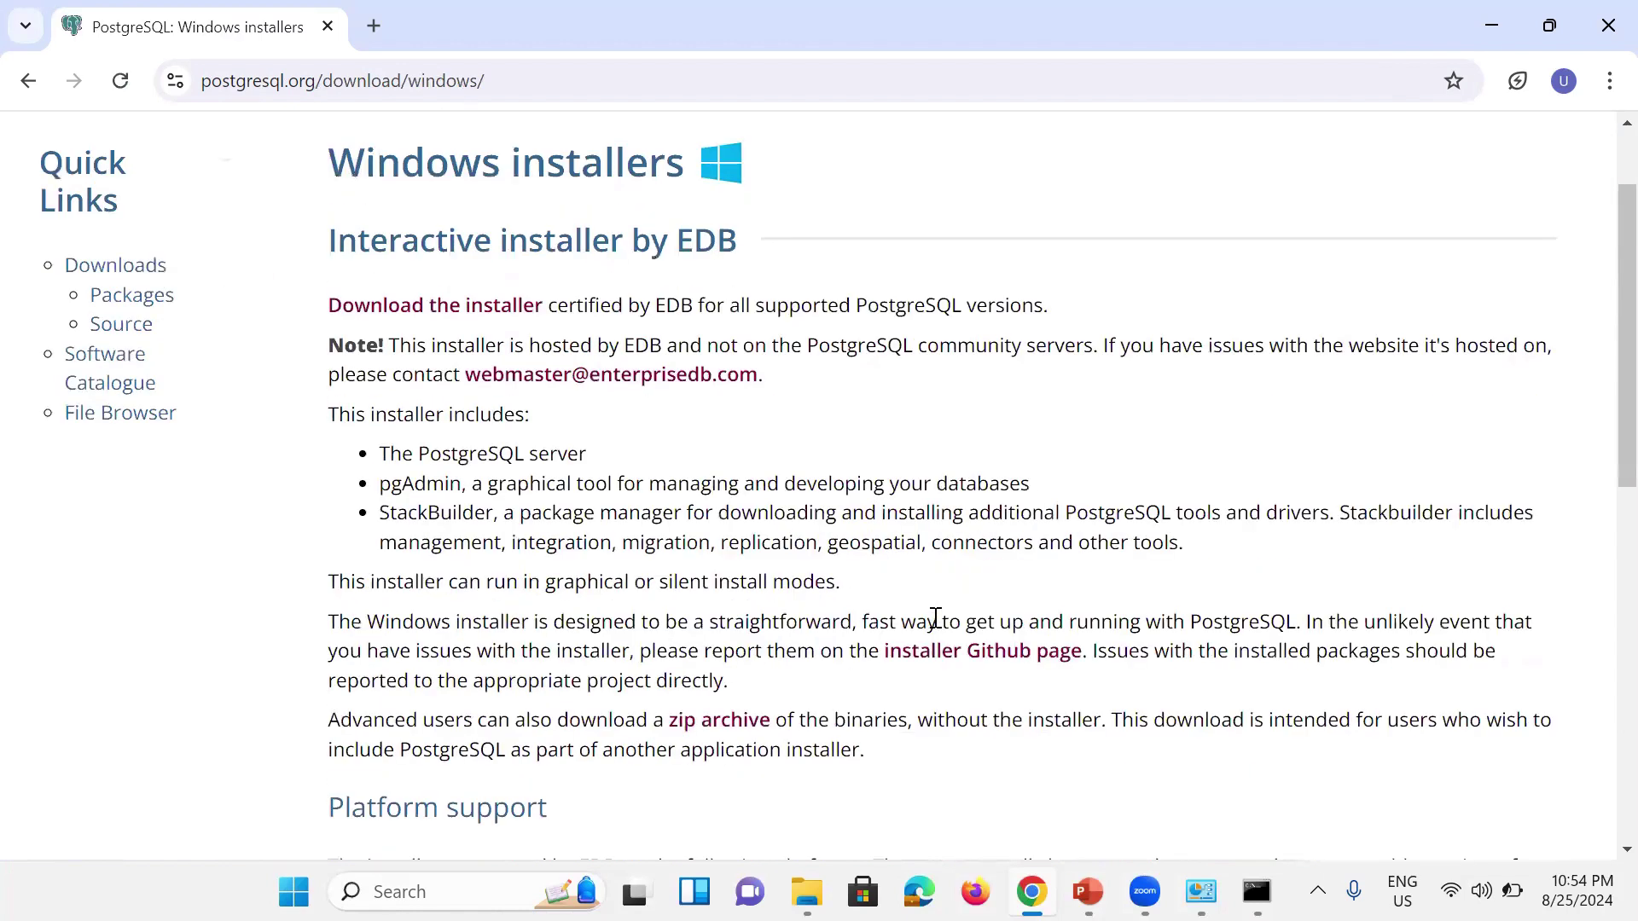
{"action": "scroll", "coordinate": [935, 617], "scroll_direction": "up", "scroll_amount": 1}
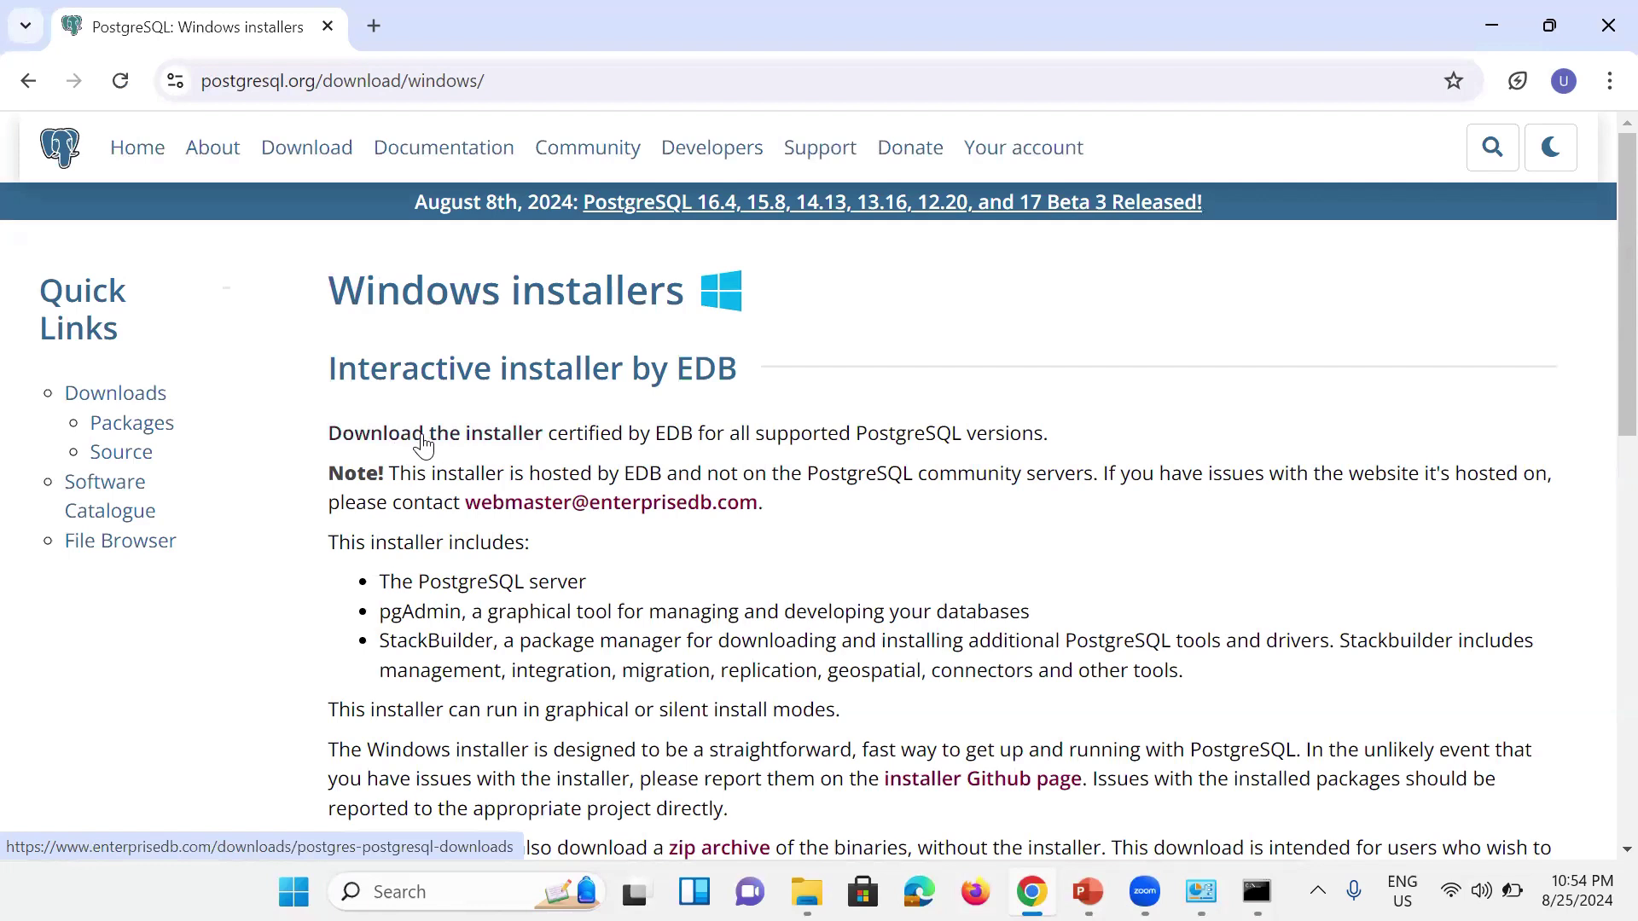
{"action": "left_click", "coordinate": [484, 447]}
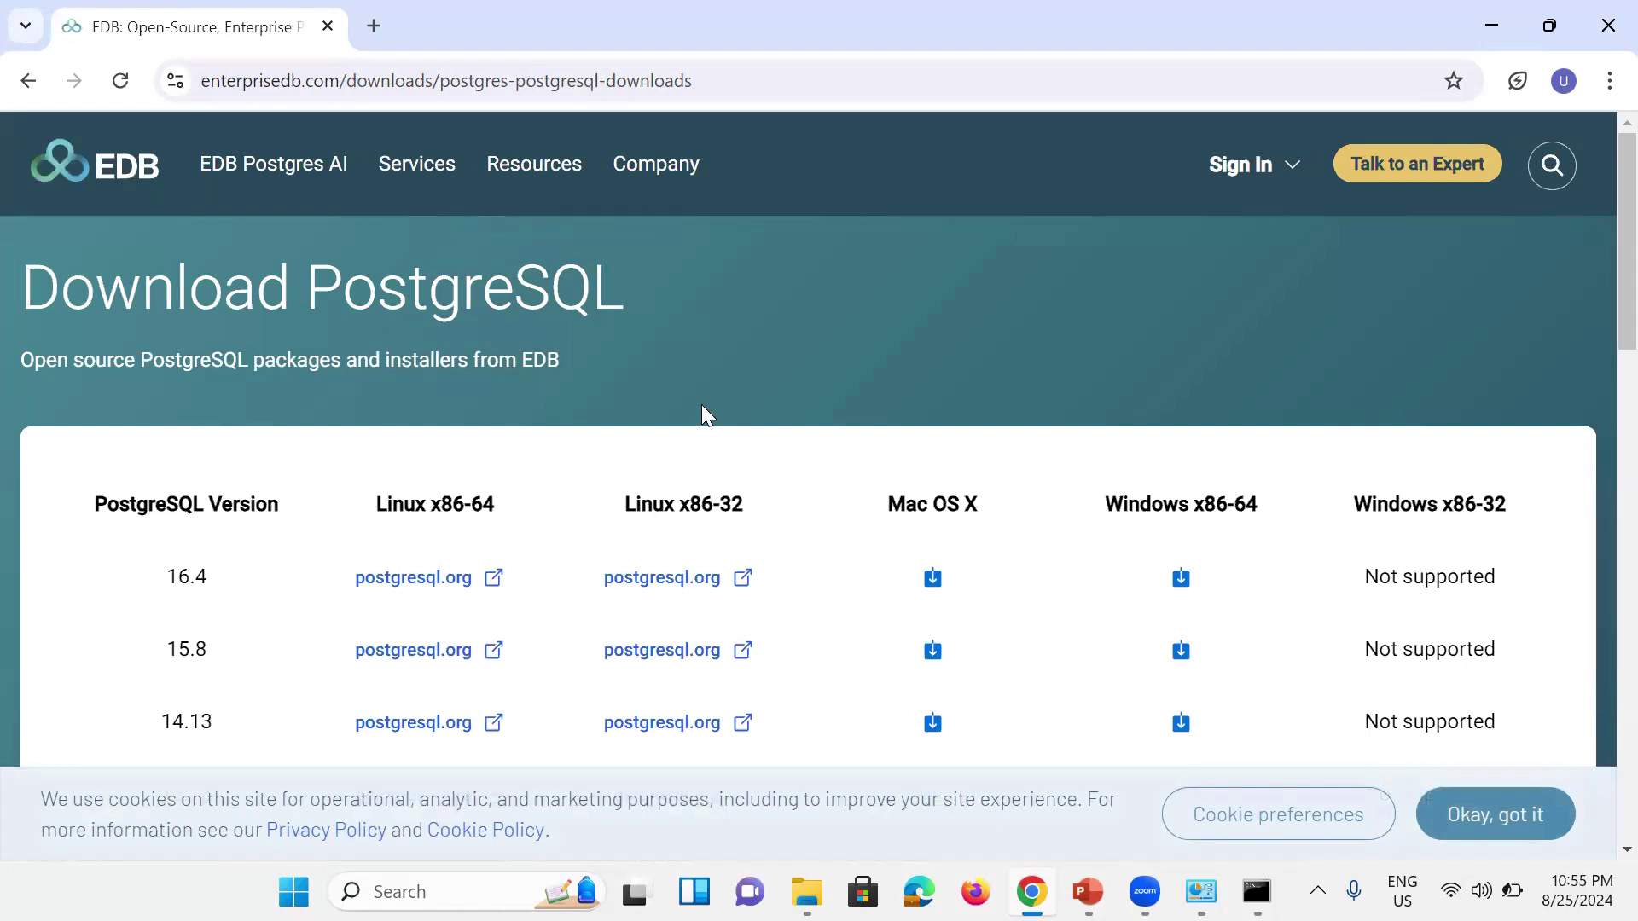
Step: Scroll EDB's version table to locate the 12.20 Windows x86-64 installer
{"action": "scroll", "coordinate": [631, 526], "scroll_direction": "down", "scroll_amount": 3}
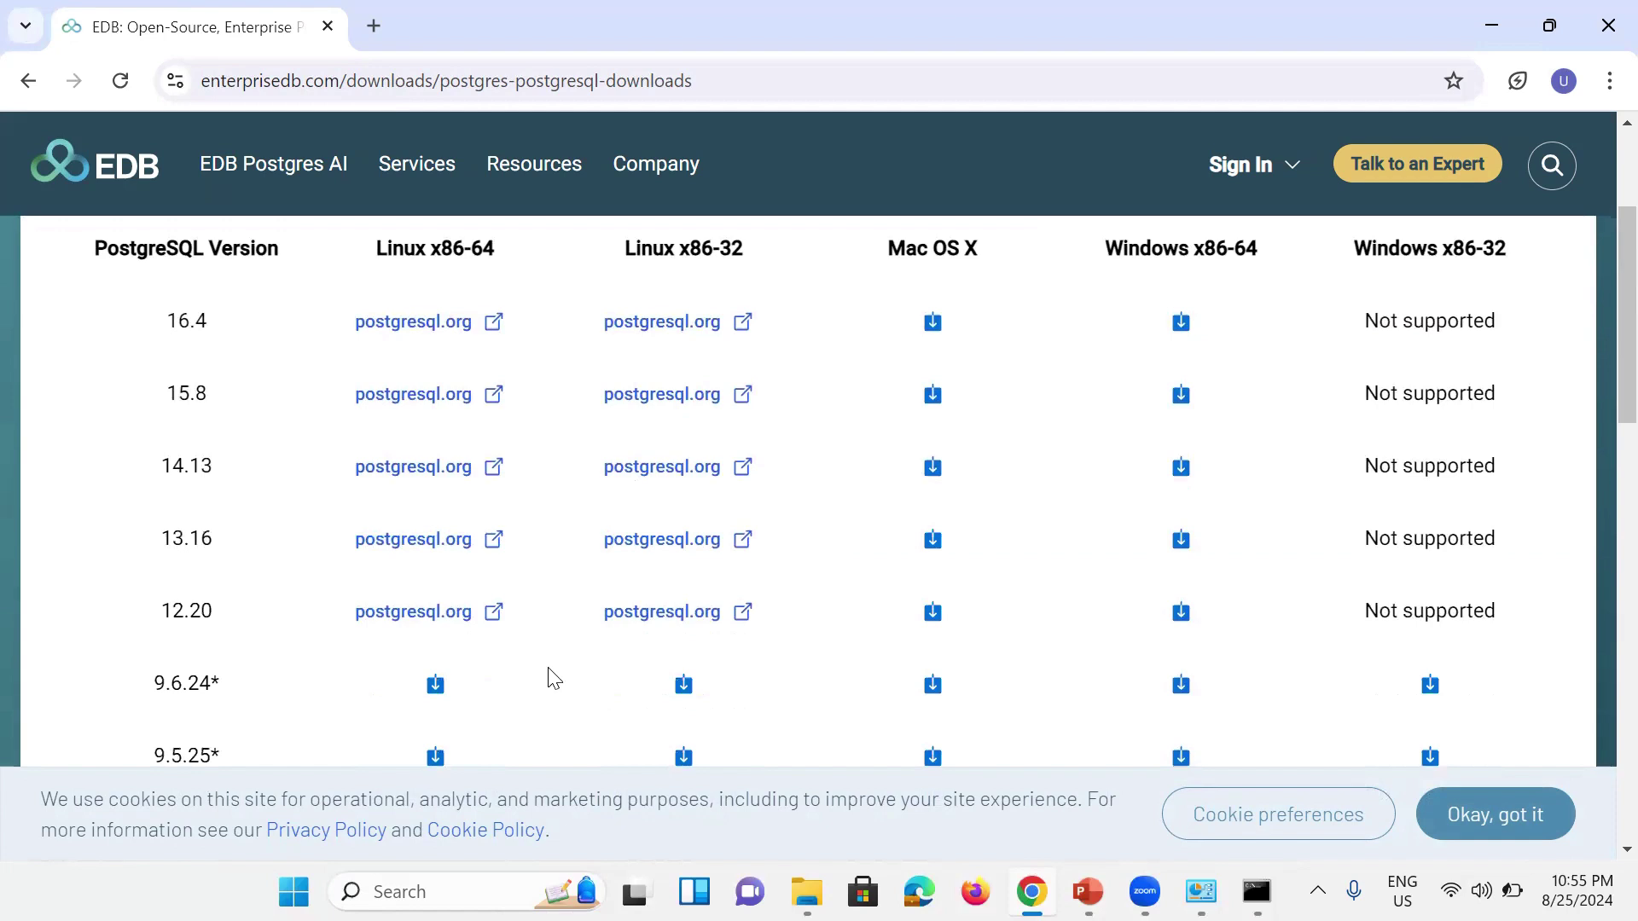
{"action": "scroll", "coordinate": [553, 679], "scroll_direction": "up", "scroll_amount": 2}
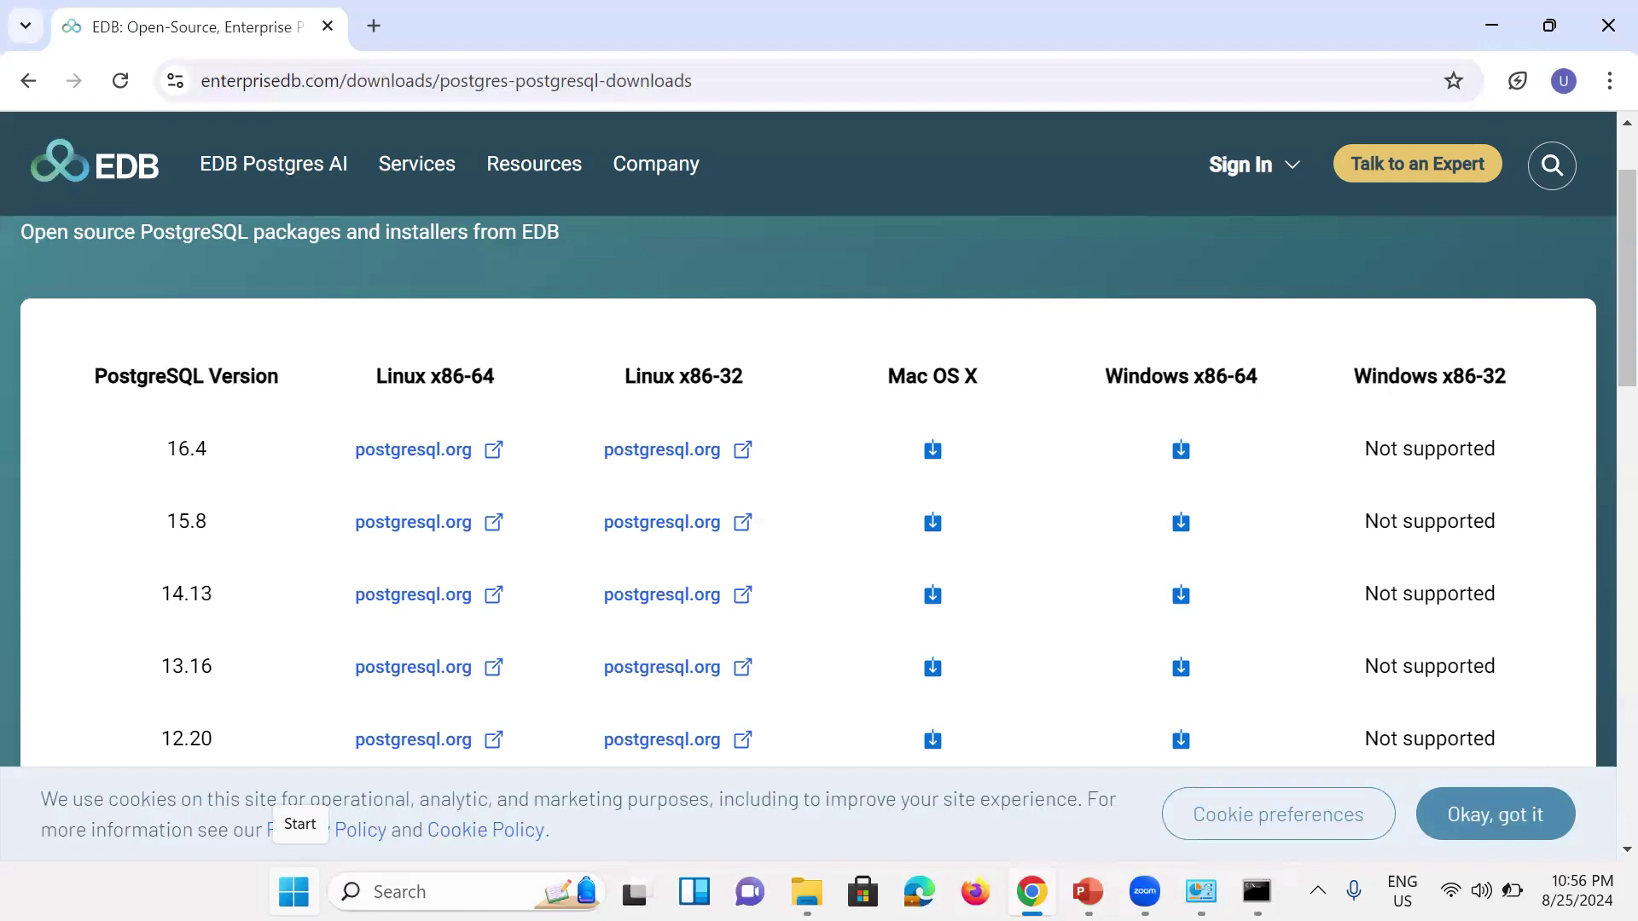
Step: Check the System page for a 64-bit OS on an x64 processor, then close Settings
{"action": "right_click", "coordinate": [294, 892]}
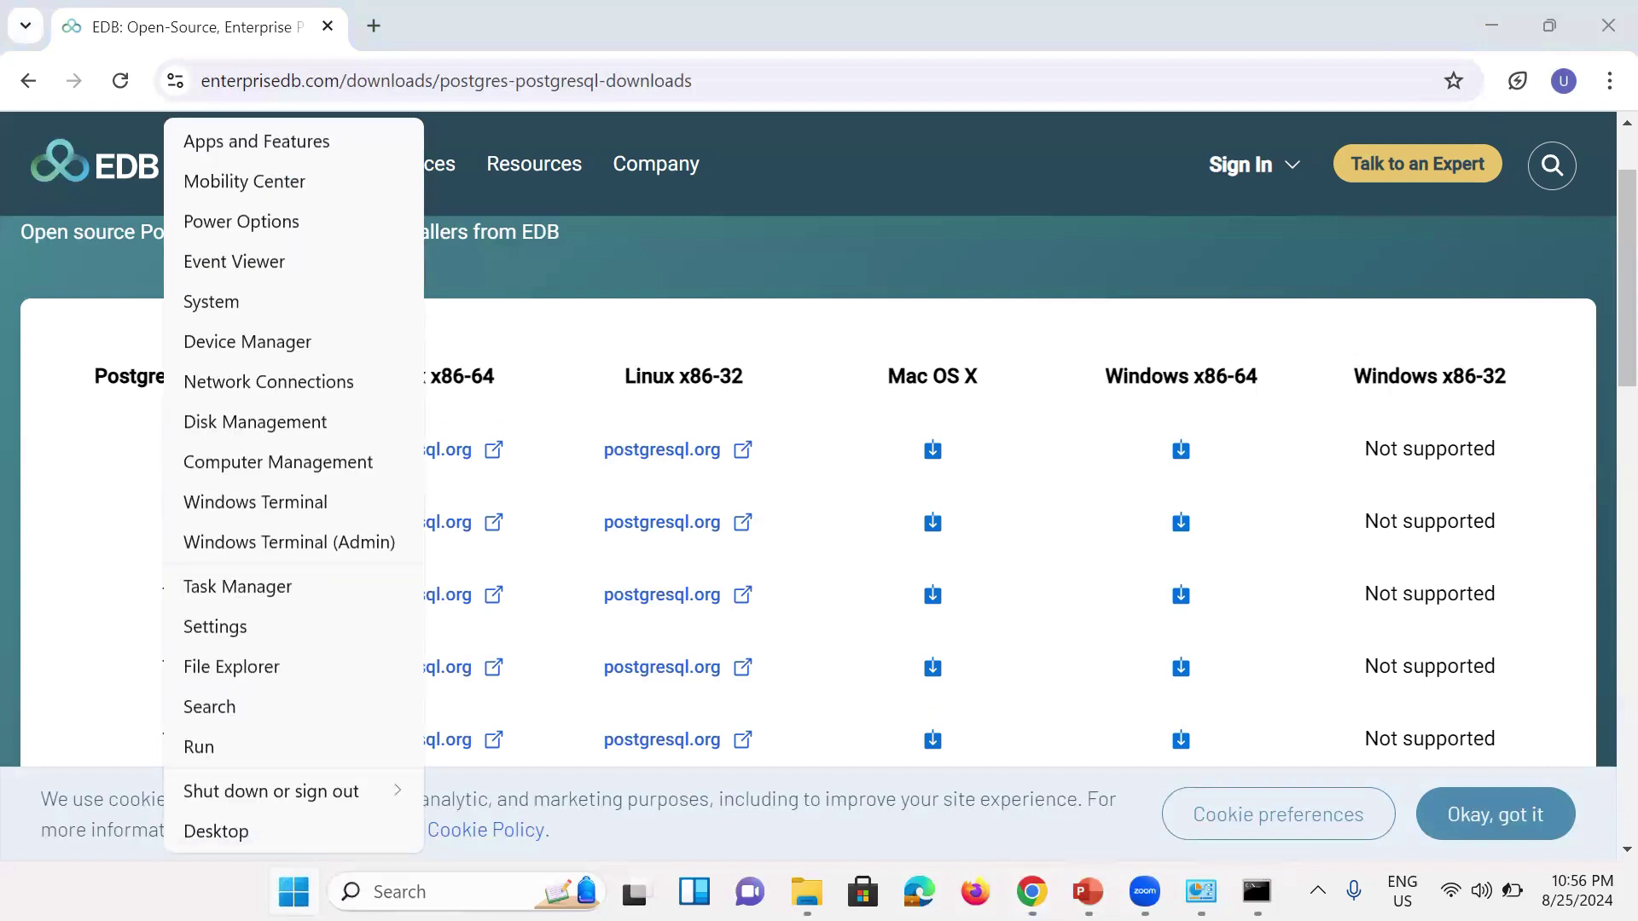
{"action": "left_click", "coordinate": [238, 311]}
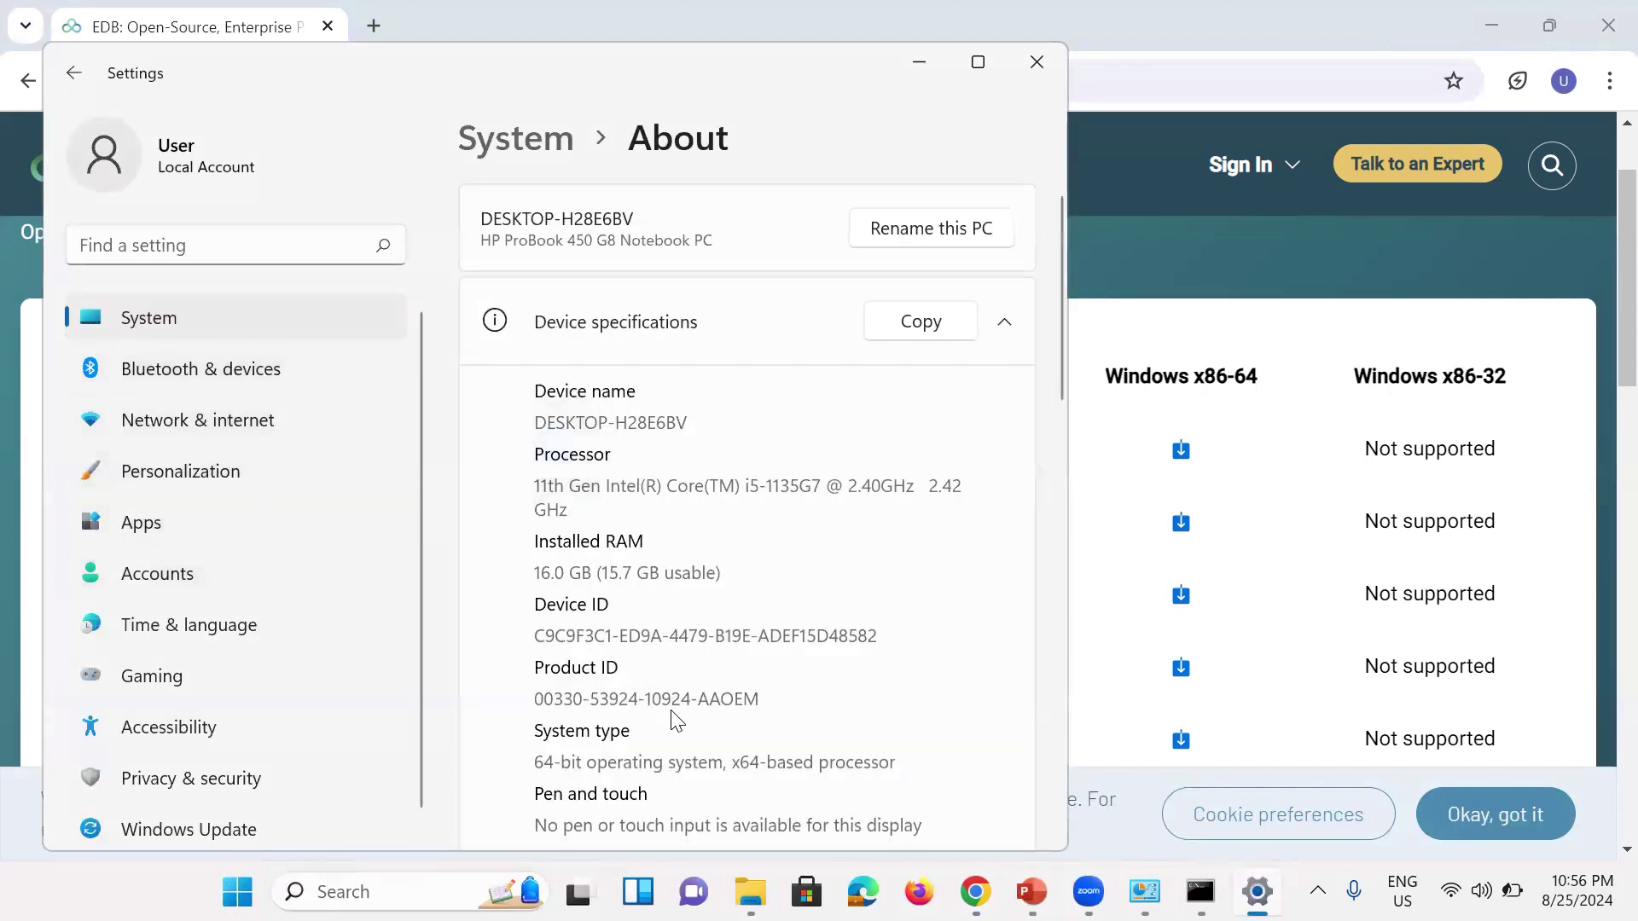
{"action": "scroll", "coordinate": [685, 711], "scroll_direction": "down", "scroll_amount": 2}
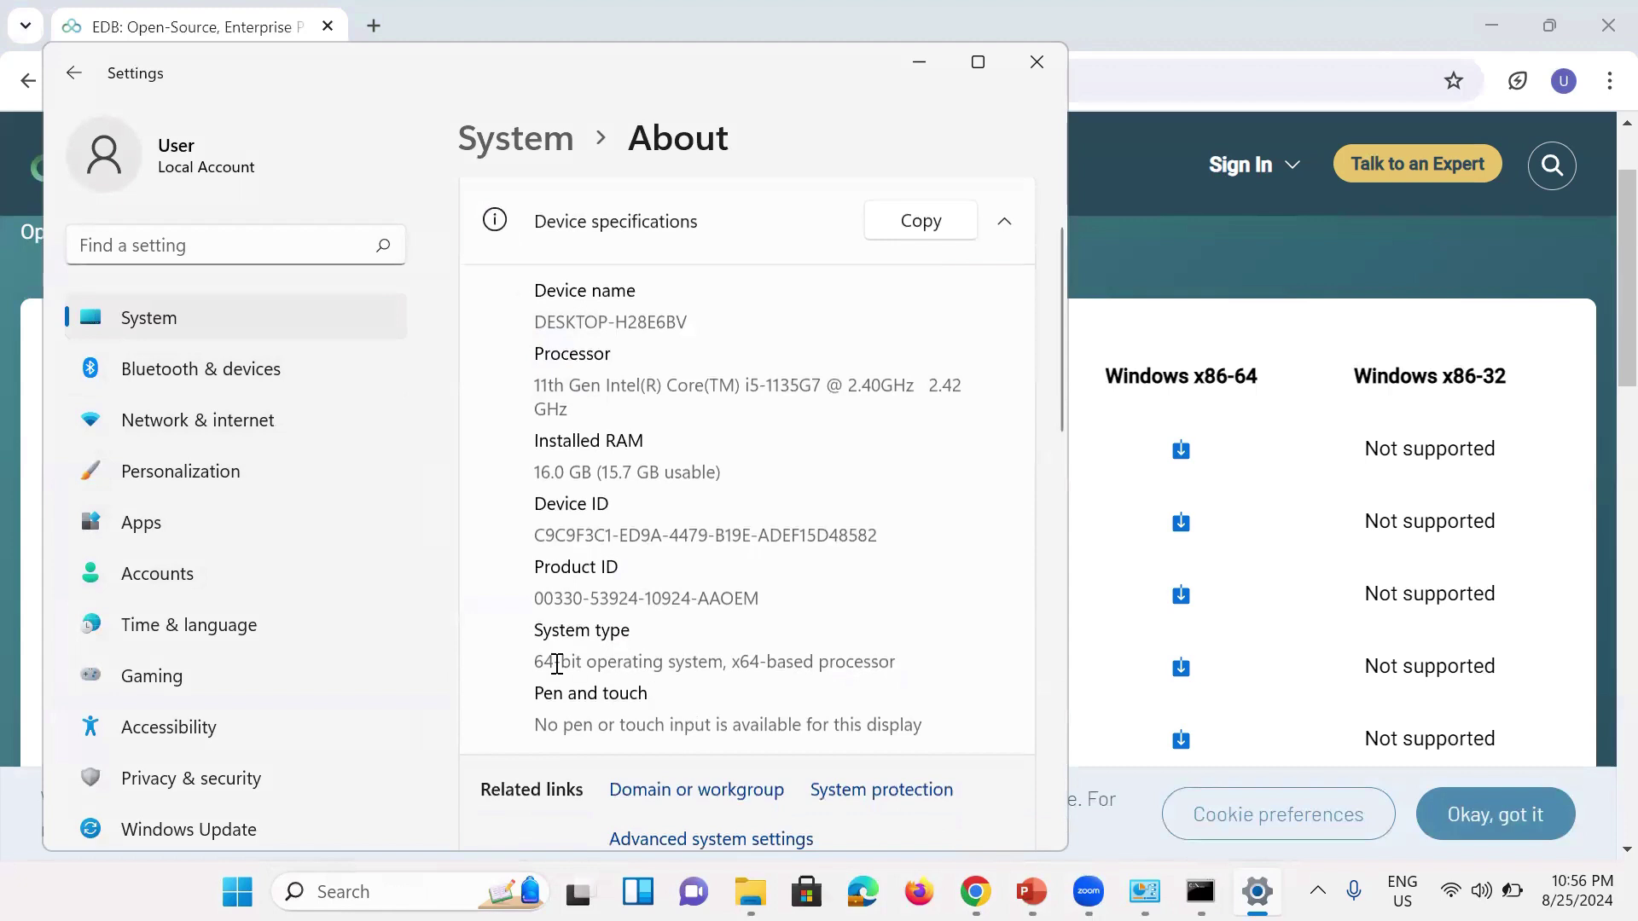
{"action": "left_click_drag", "start_coordinate": [538, 663], "coordinate": [907, 665]}
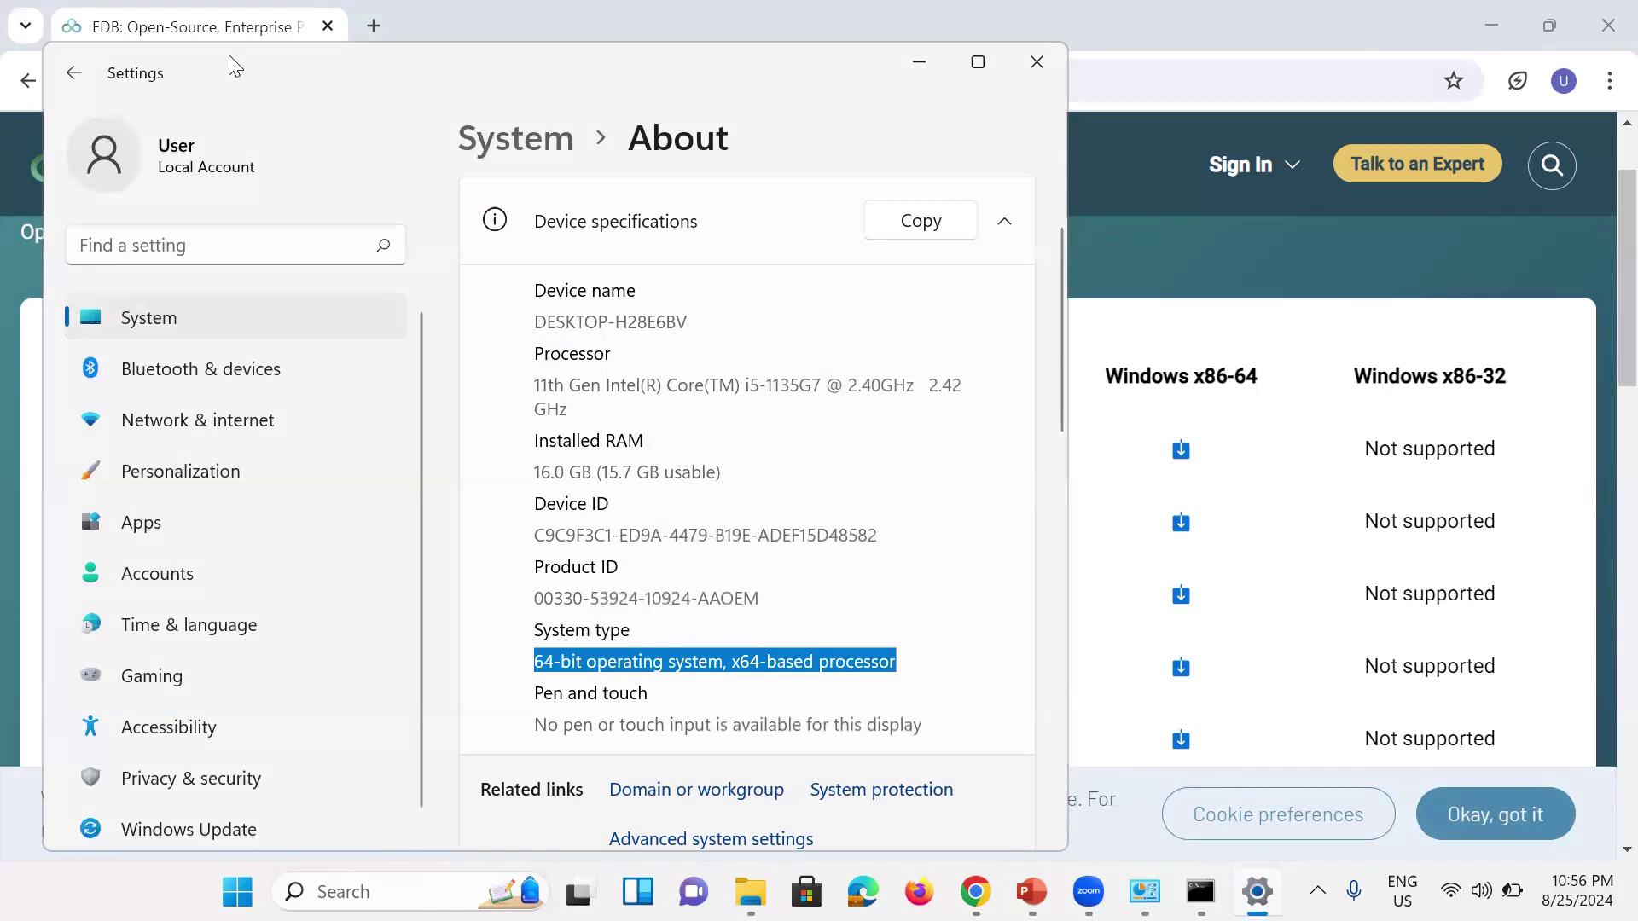
{"action": "left_click_drag", "start_coordinate": [228, 54], "coordinate": [229, 156]}
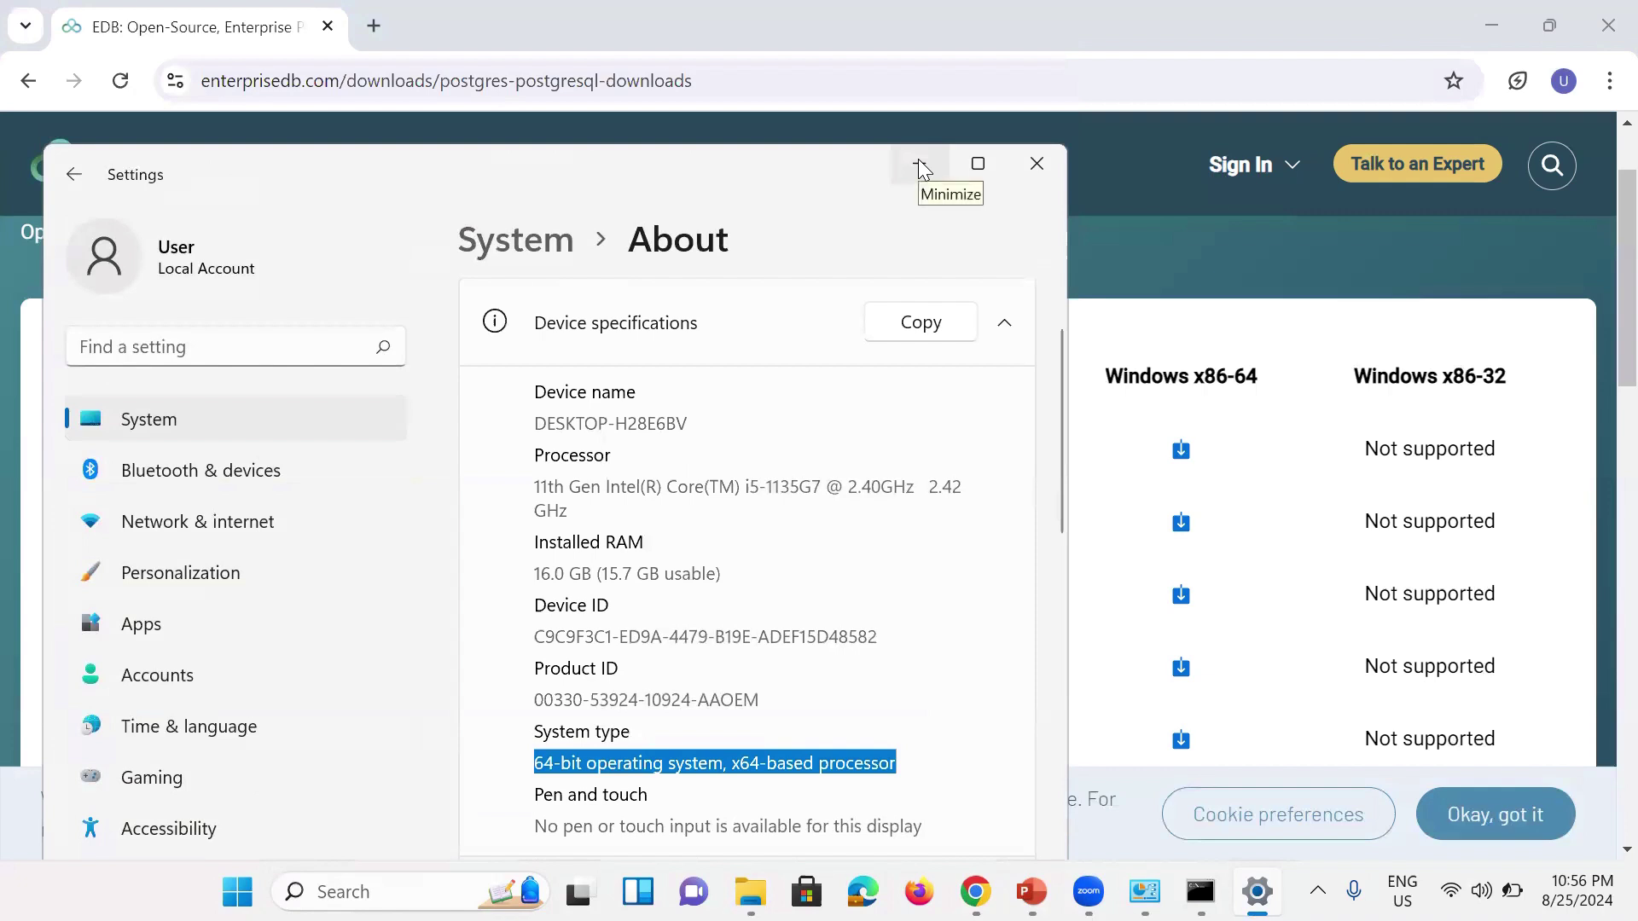
{"action": "left_click", "coordinate": [1042, 169]}
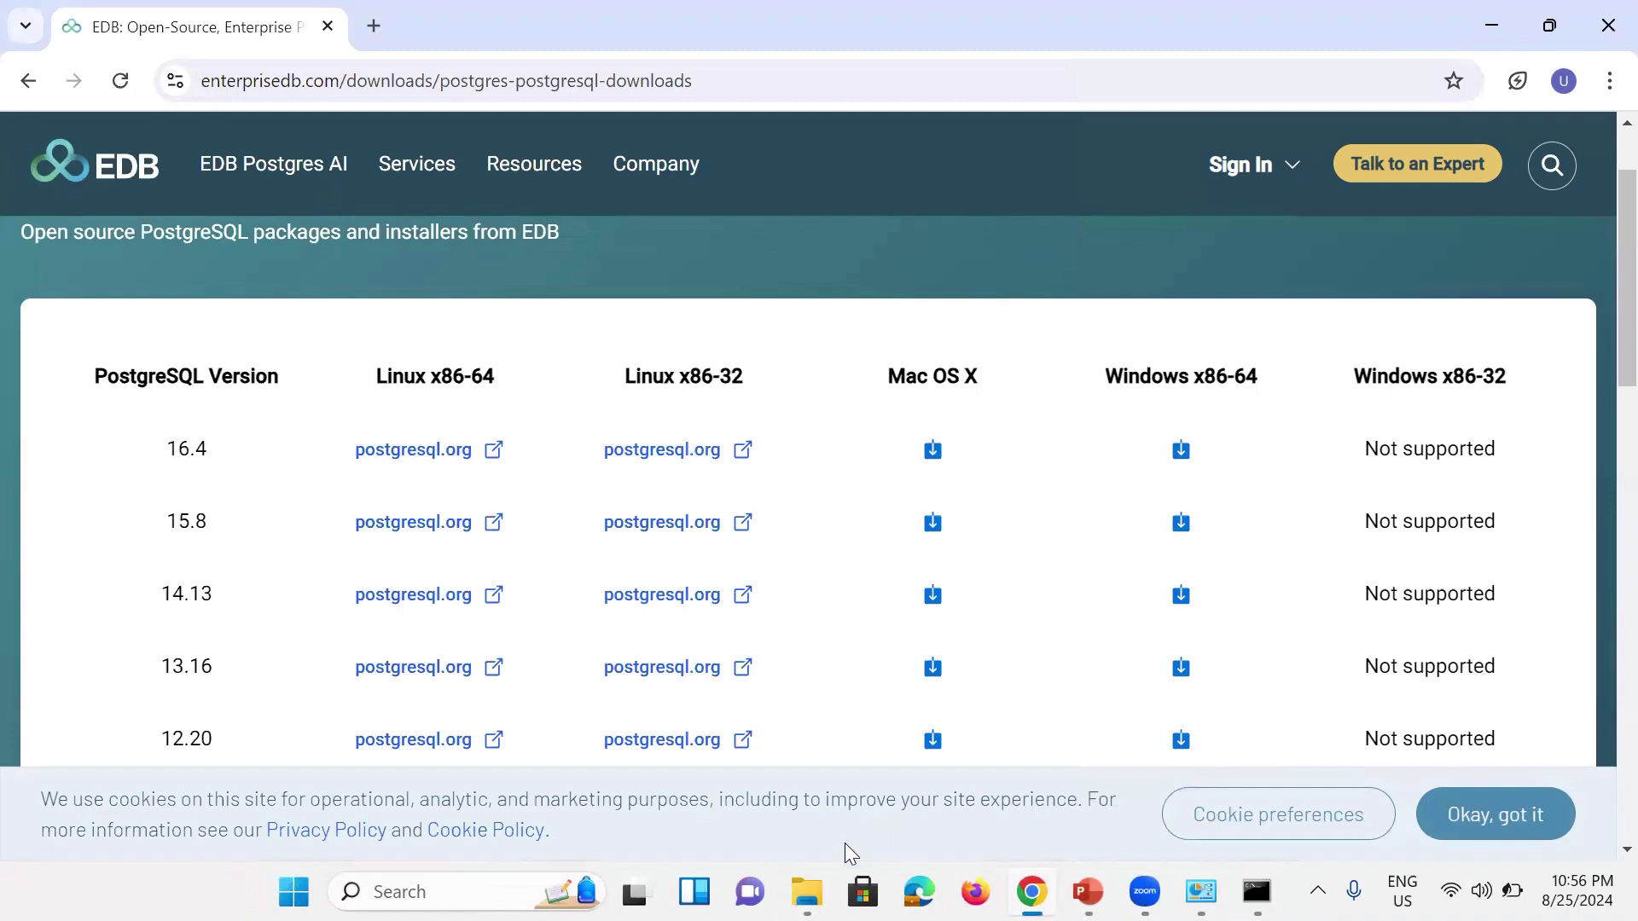
Step: Bring the Downloads folder forward and select the postgresql-12.20-1-windows-x64 installer
{"action": "mouse_move", "coordinate": [807, 892]}
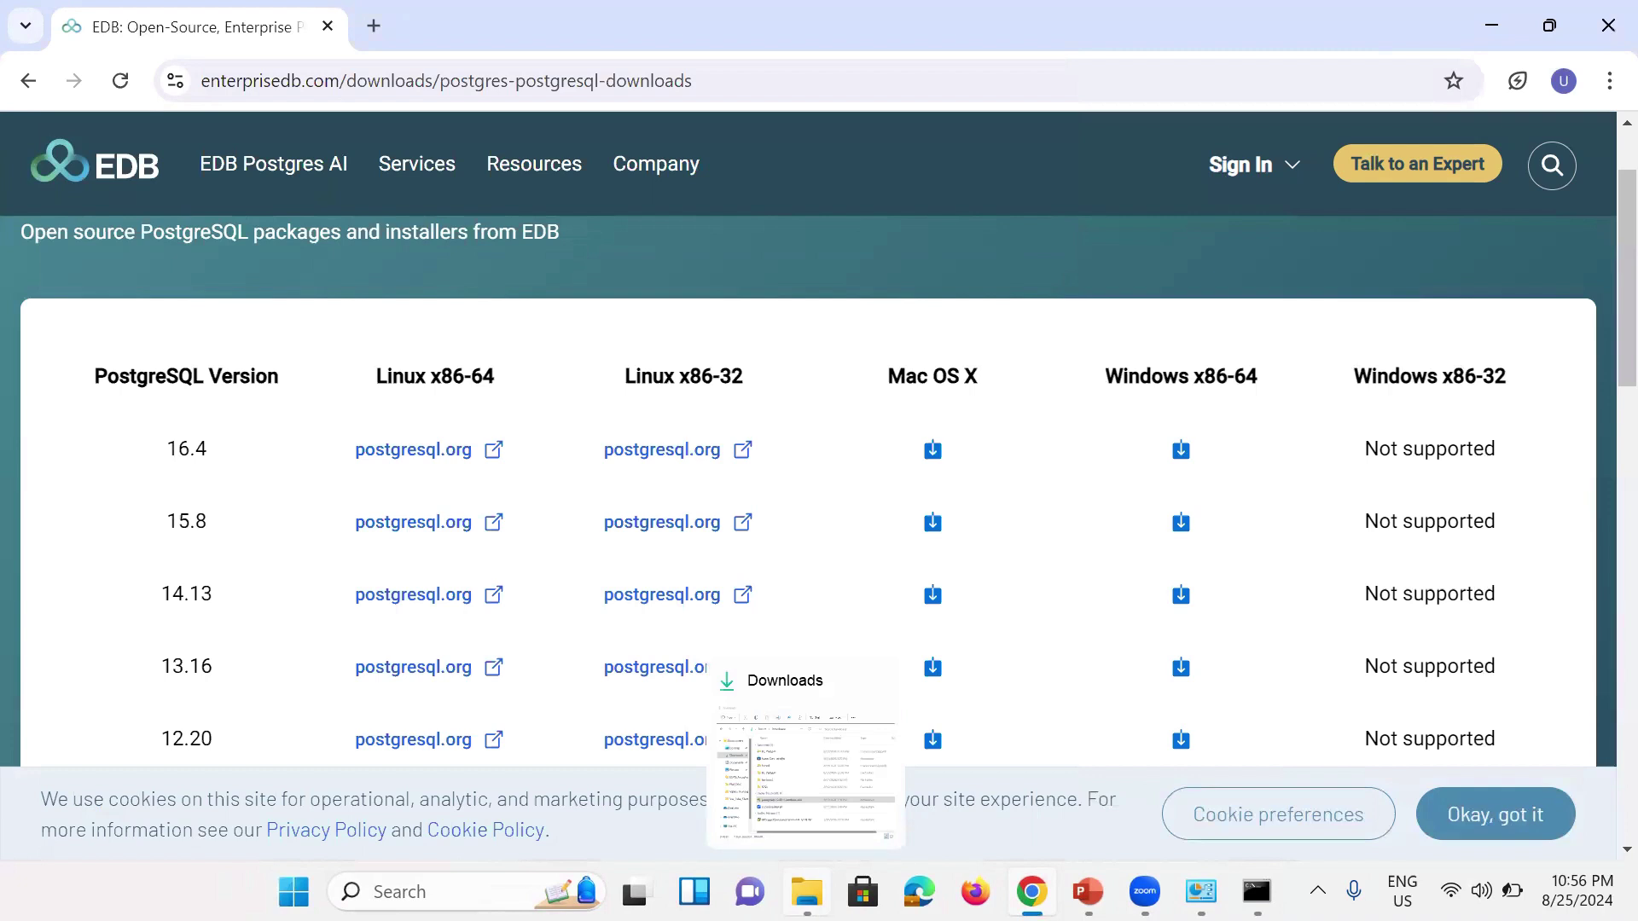
{"action": "left_click", "coordinate": [809, 809]}
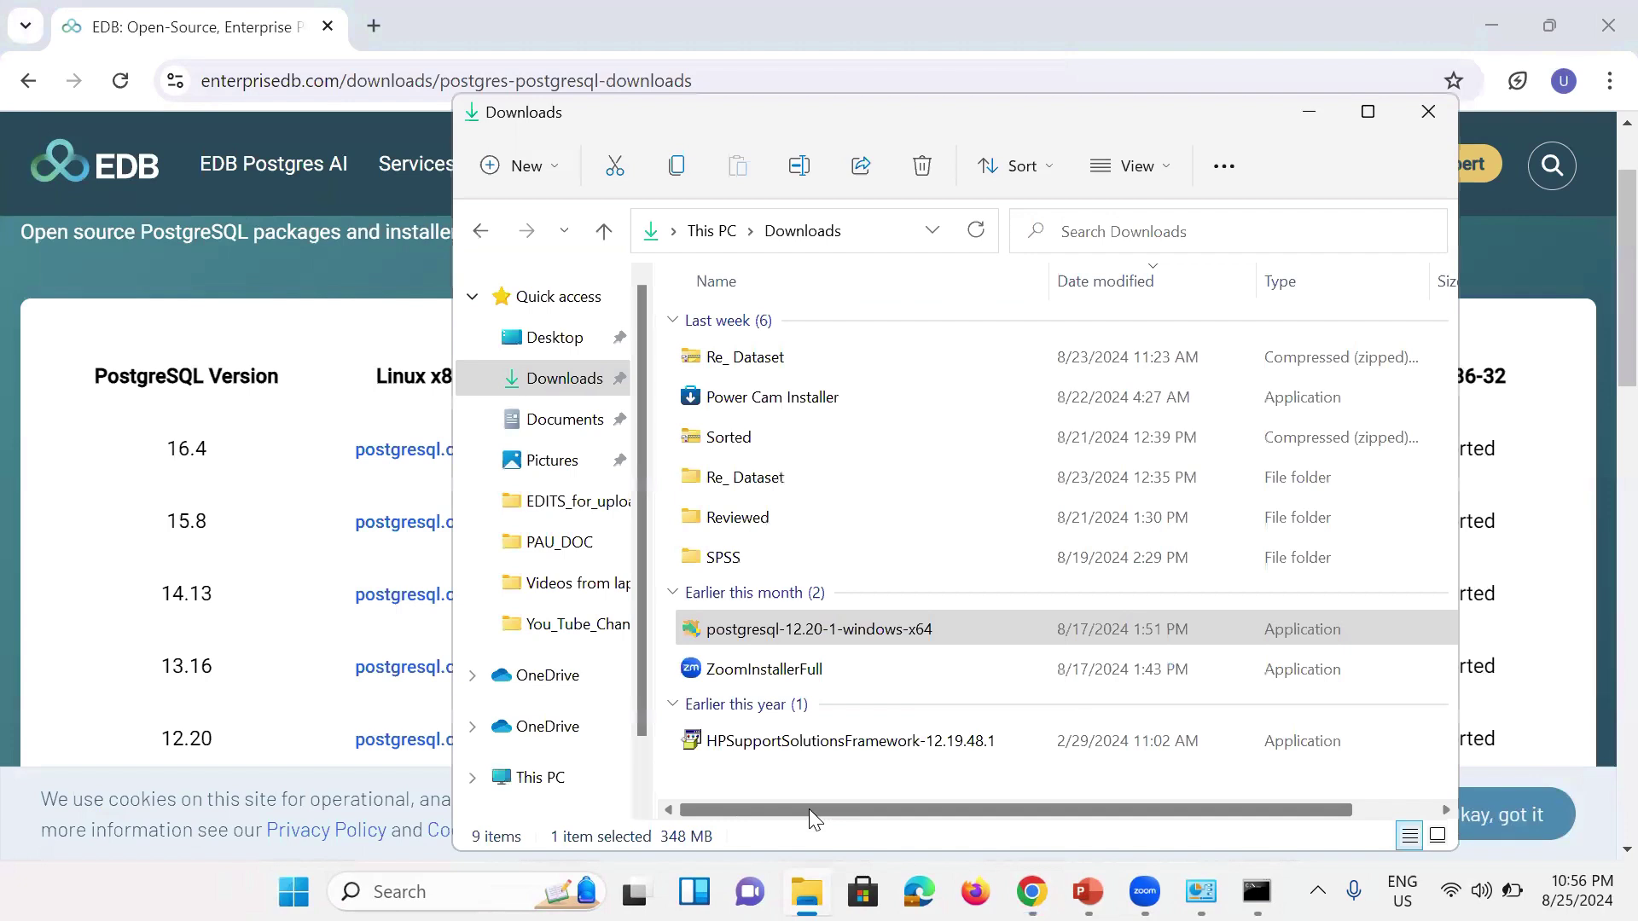
{"action": "left_click", "coordinate": [696, 642]}
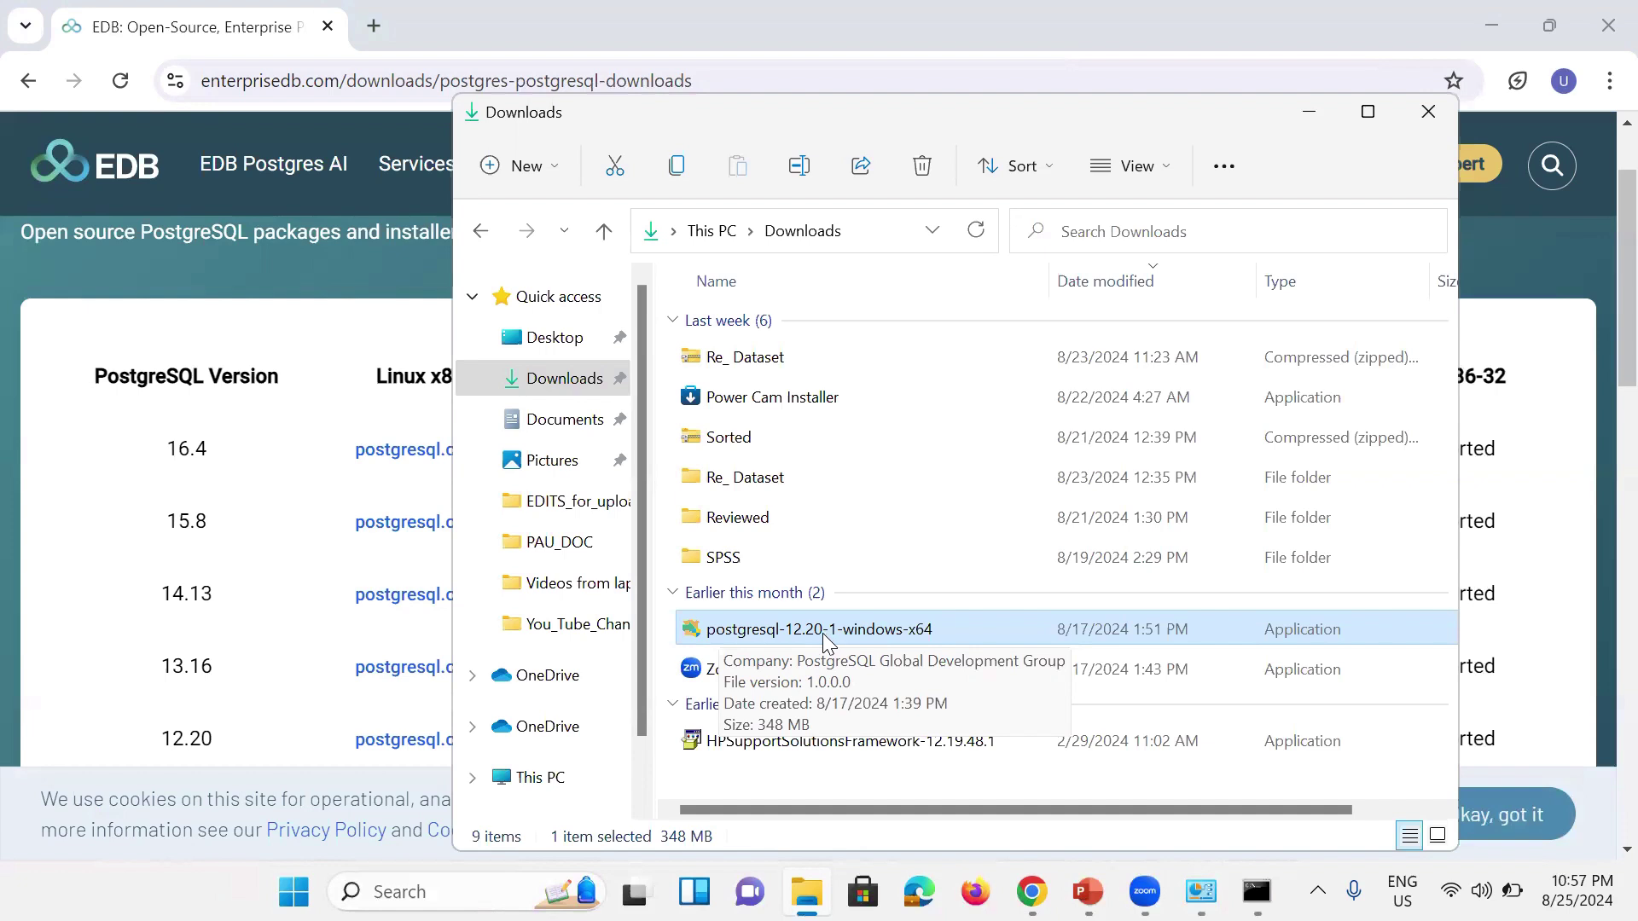
Step: Run the postgresql-12.20-1-windows-x64 installer and get past the Welcome page
{"action": "double_click", "coordinate": [798, 636]}
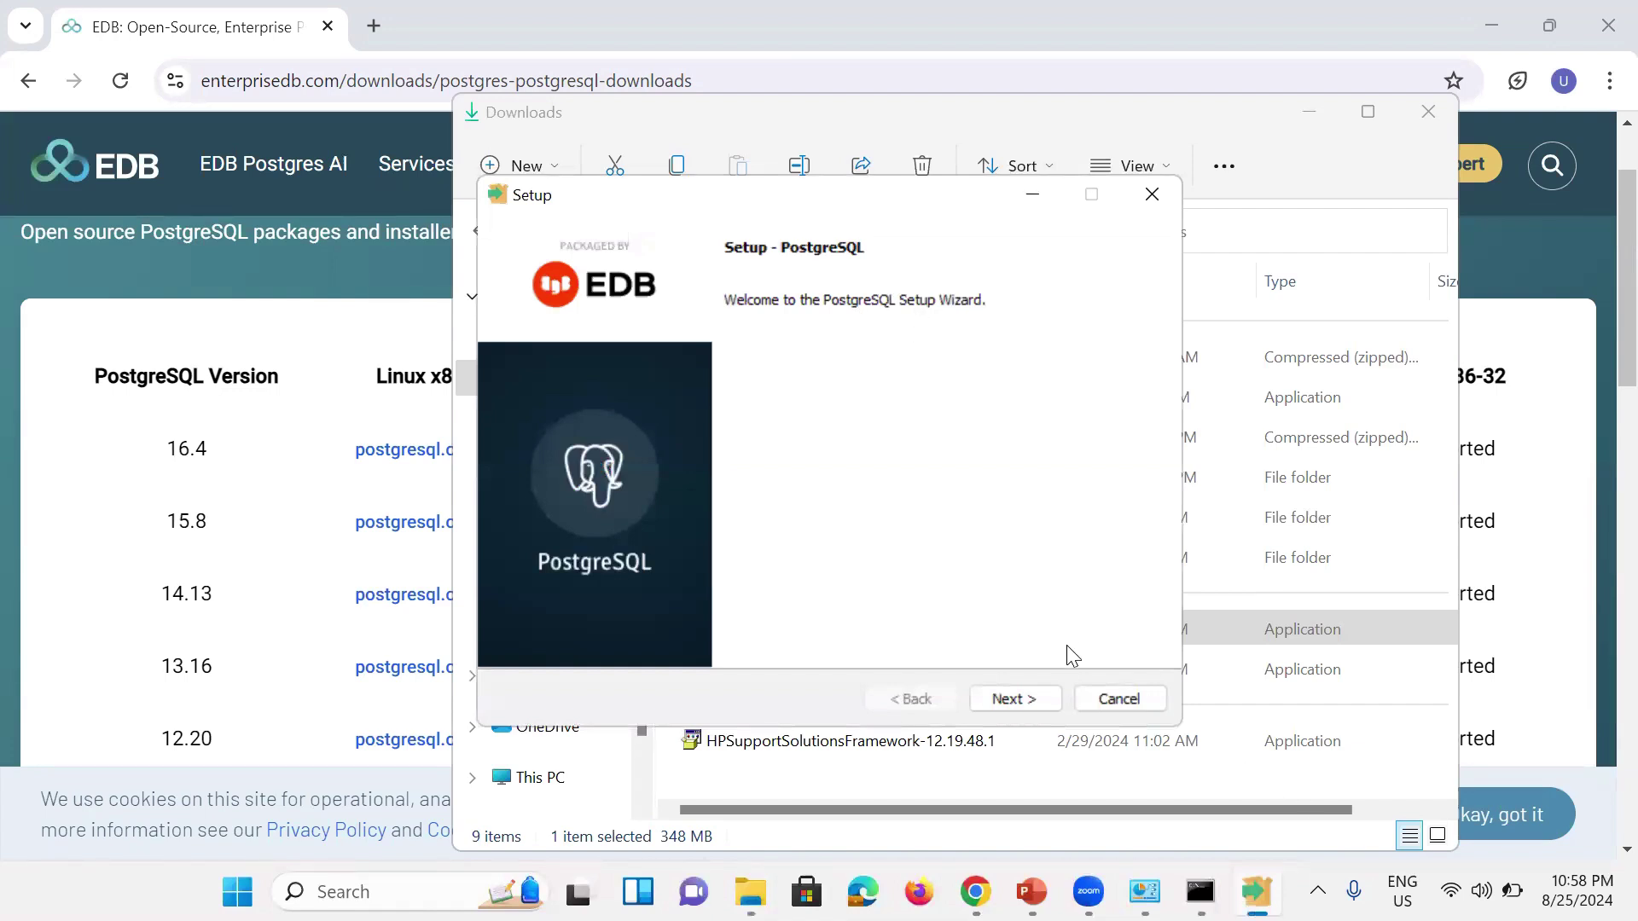
{"action": "left_click", "coordinate": [1041, 696]}
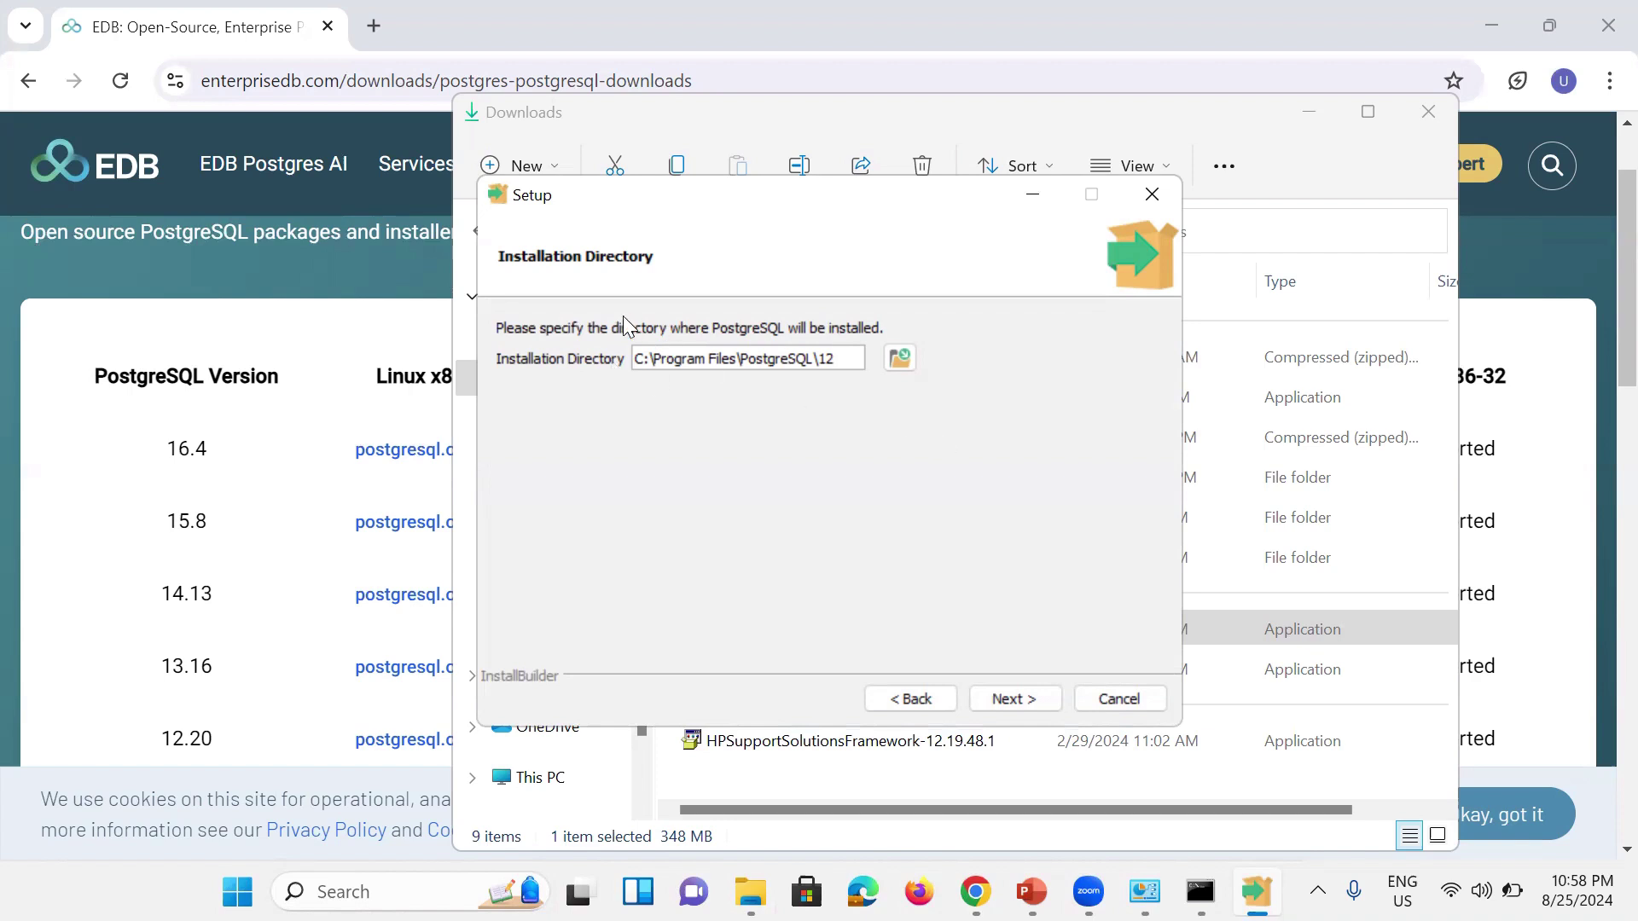
Step: Accept C:\Program Files\PostgreSQL\12 as the install folder and keep all four components
{"action": "left_click", "coordinate": [1015, 700]}
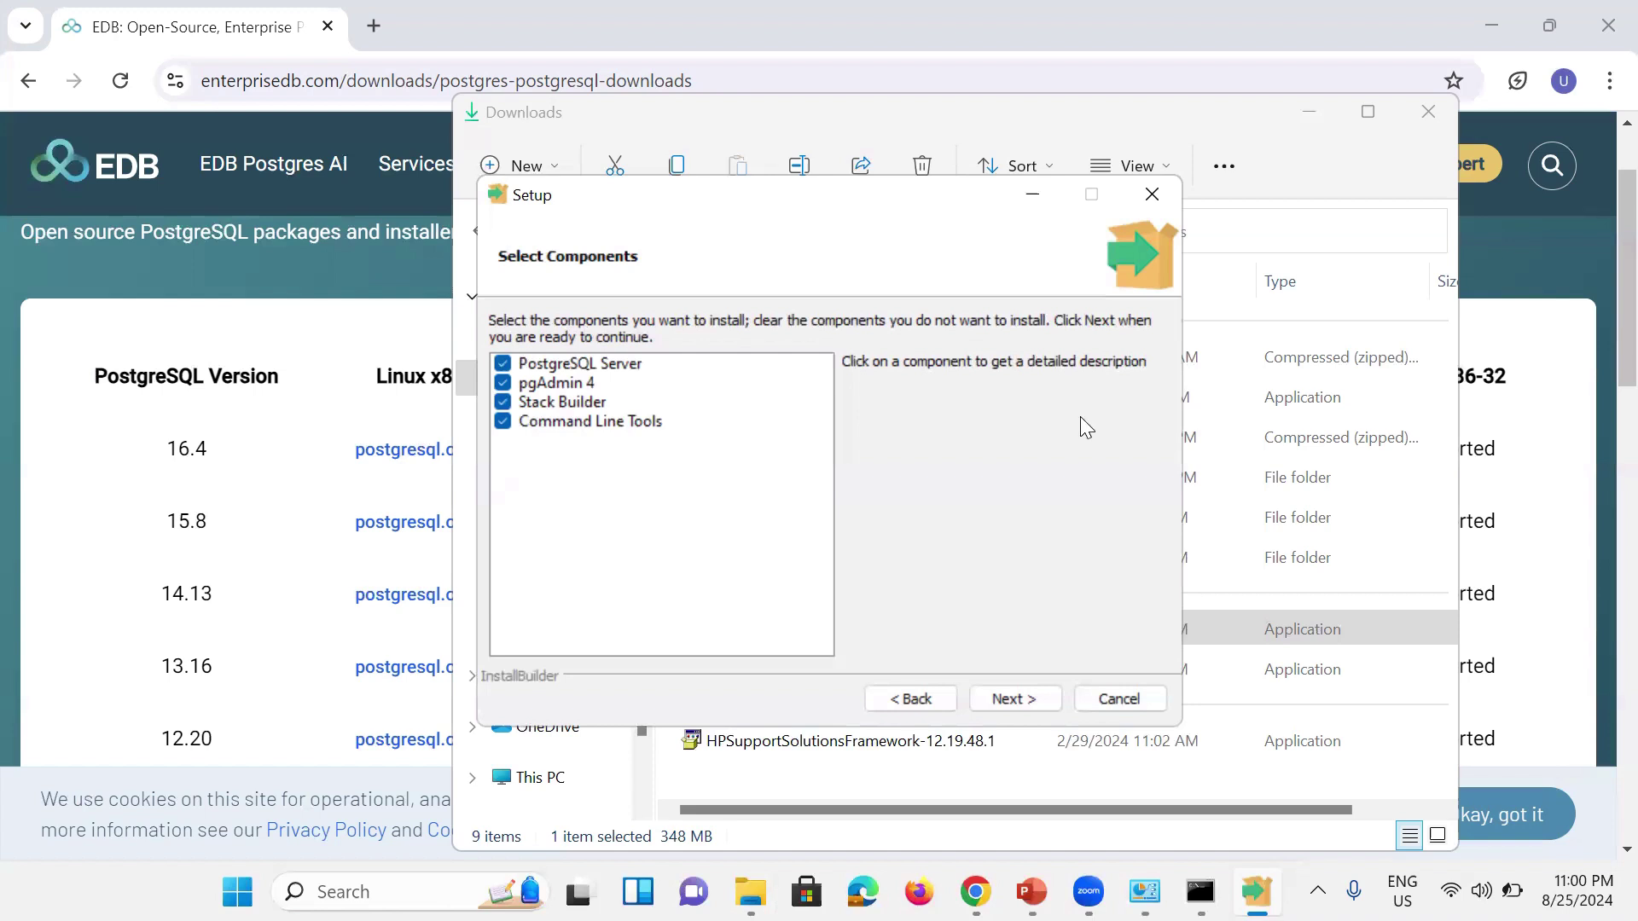
{"action": "left_click", "coordinate": [992, 696]}
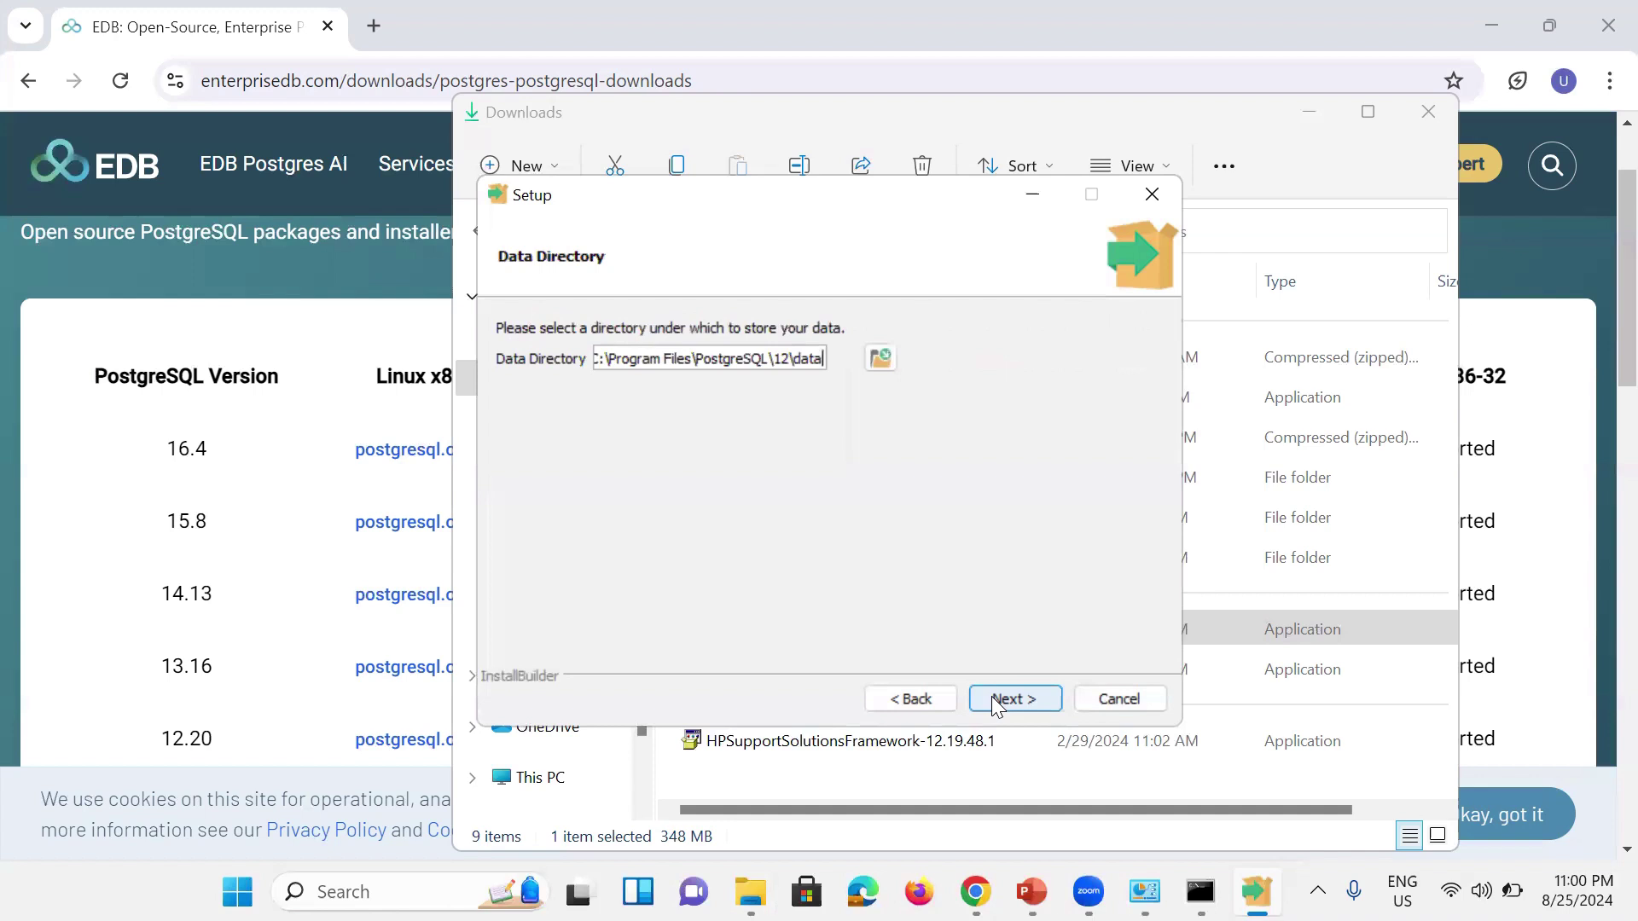
Step: Keep the default data directory, then enter and confirm the postgres superuser password
{"action": "left_click", "coordinate": [1039, 696]}
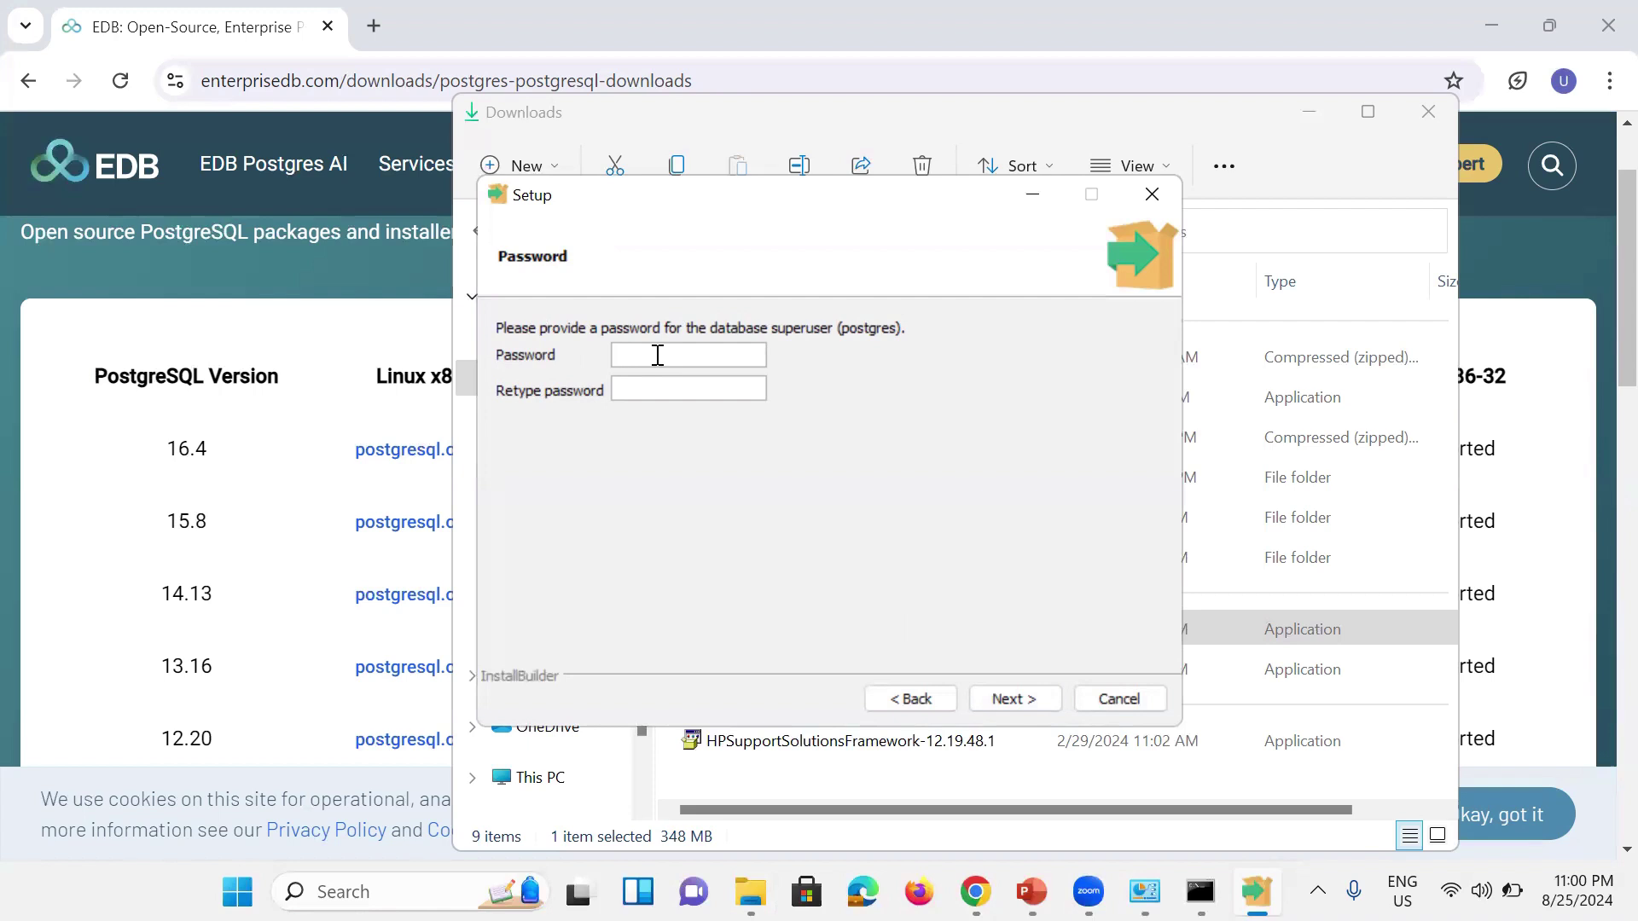
{"action": "type", "text": "post"}
{"action": "left_click", "coordinate": [721, 385]}
{"action": "type", "text": "post"}
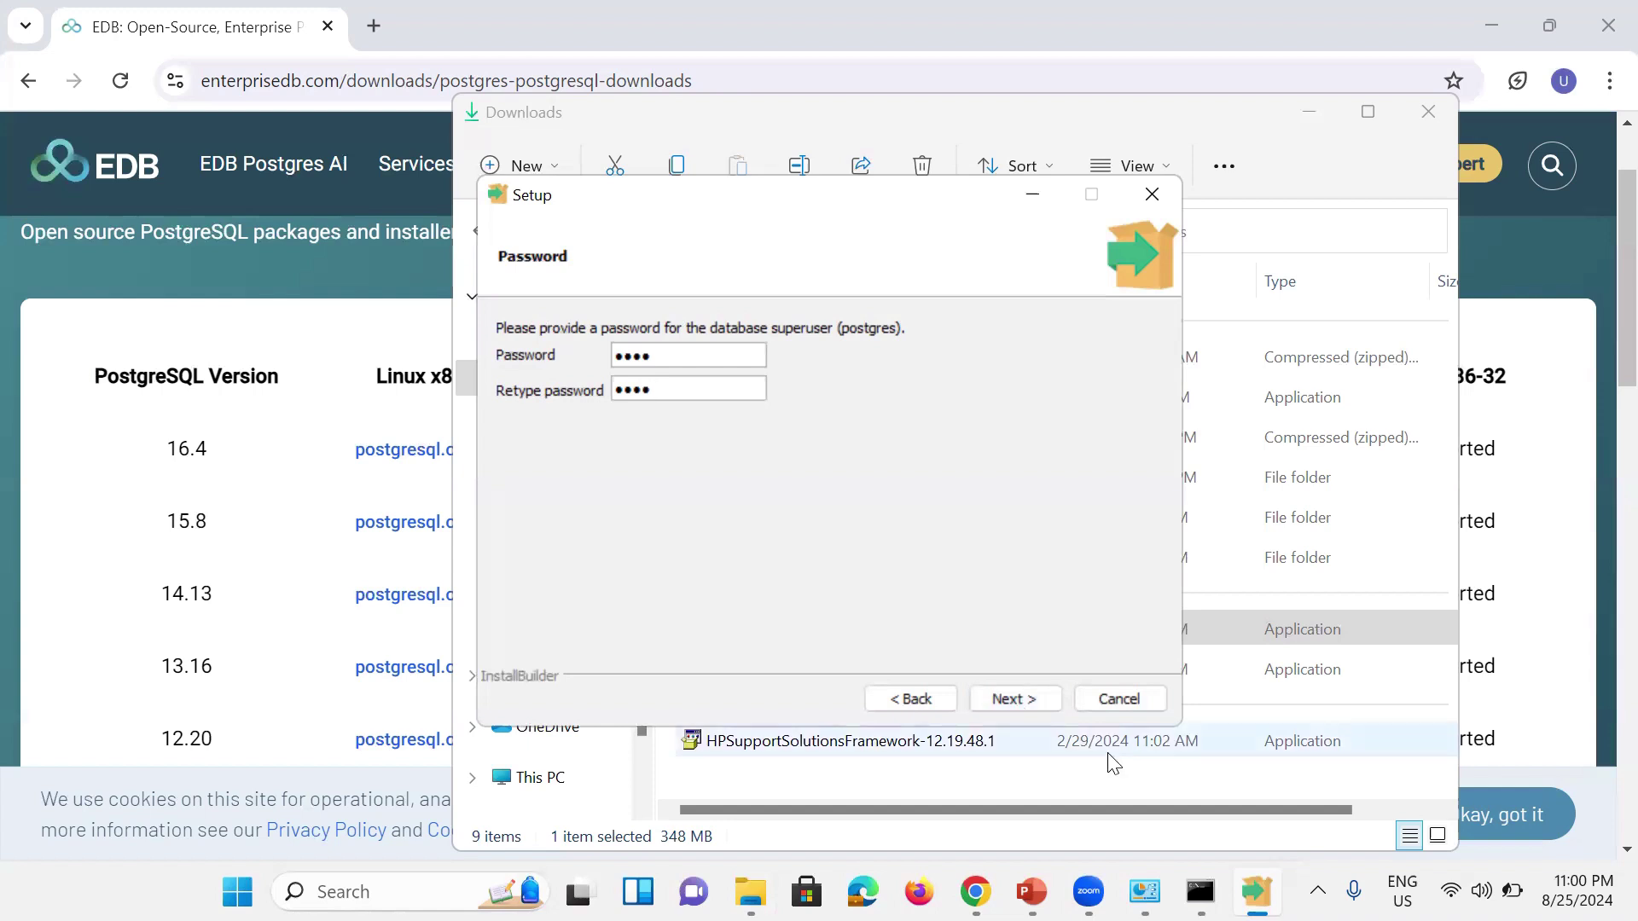
{"action": "left_click", "coordinate": [1015, 698]}
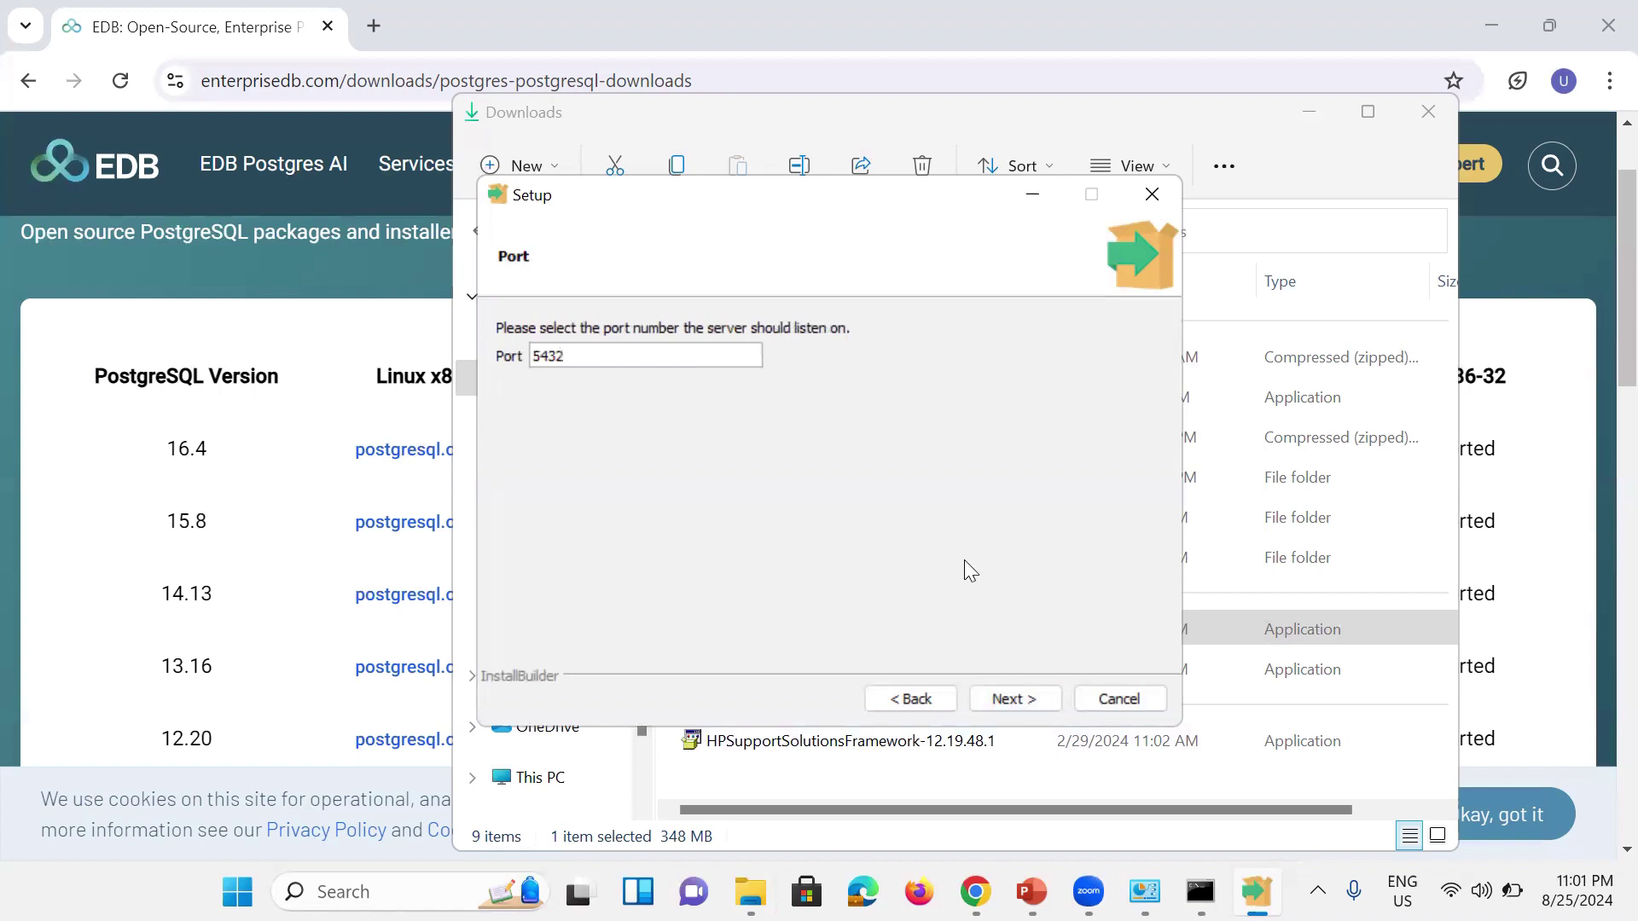
Step: Keep port 5432 and the default locale, and accept the pre-installation summary
{"action": "left_click", "coordinate": [1019, 693]}
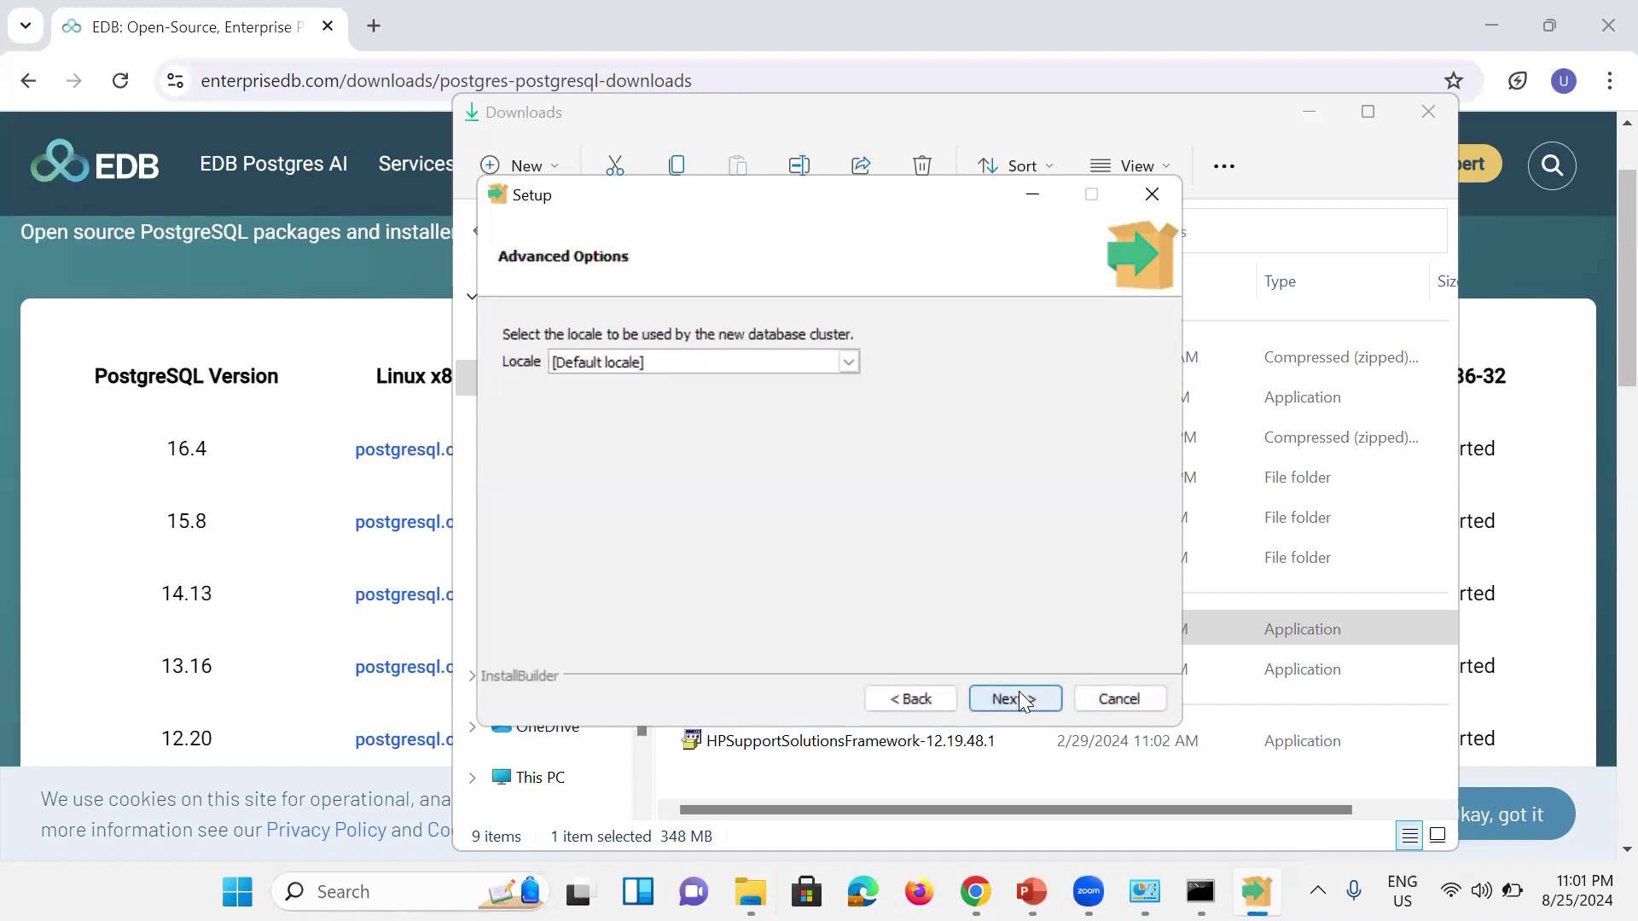
{"action": "left_click", "coordinate": [1024, 699]}
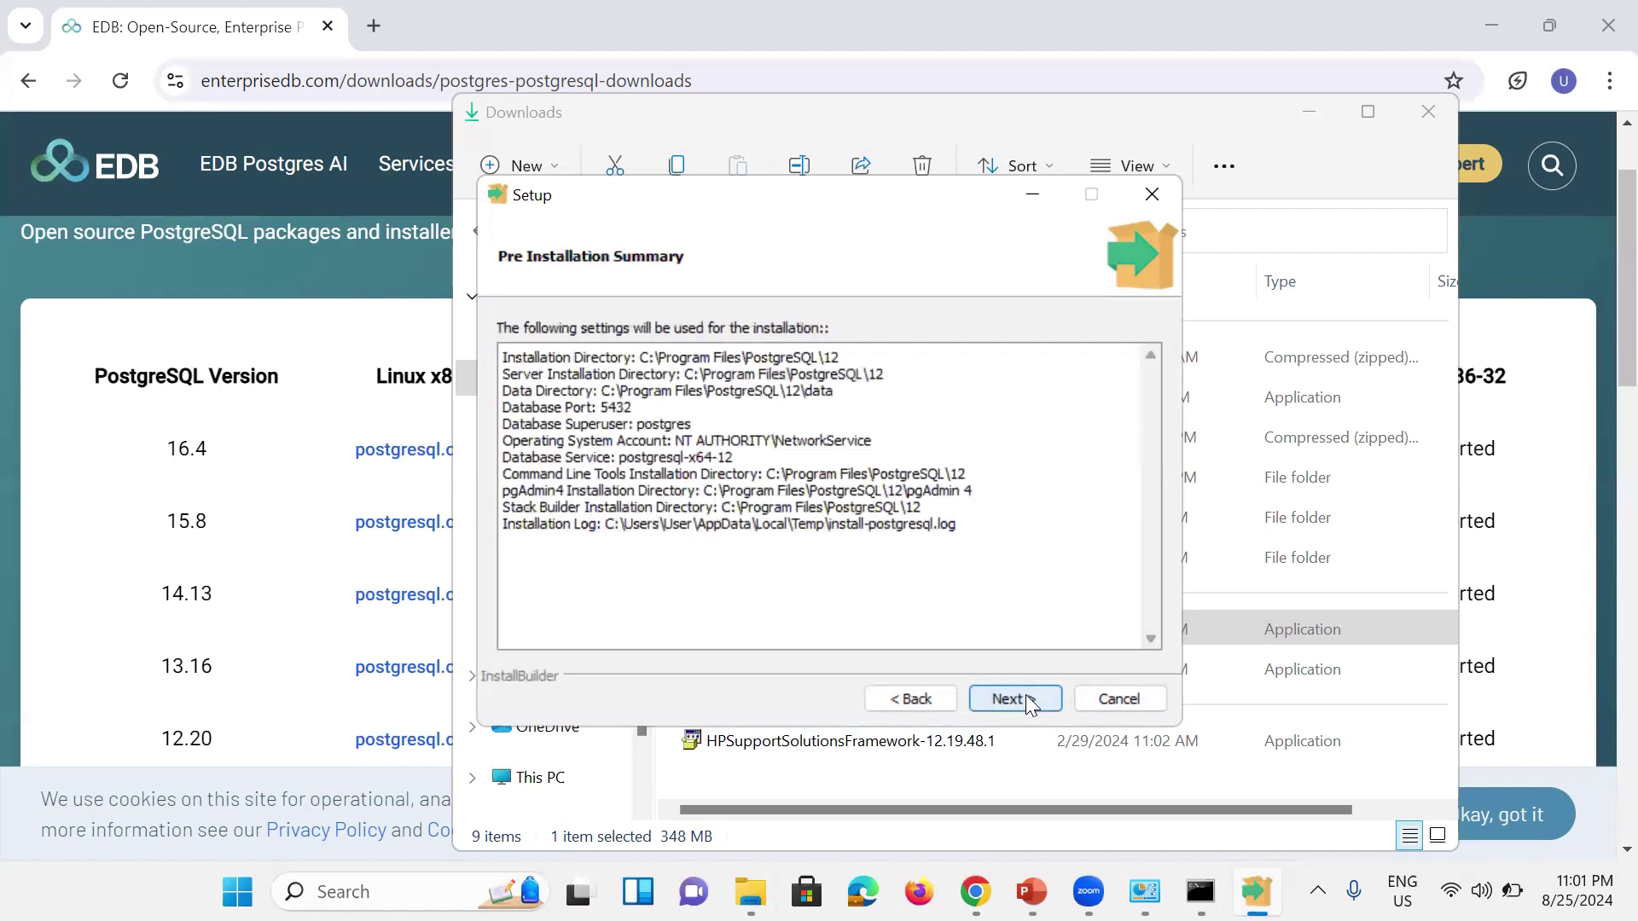
{"action": "left_click", "coordinate": [1025, 704]}
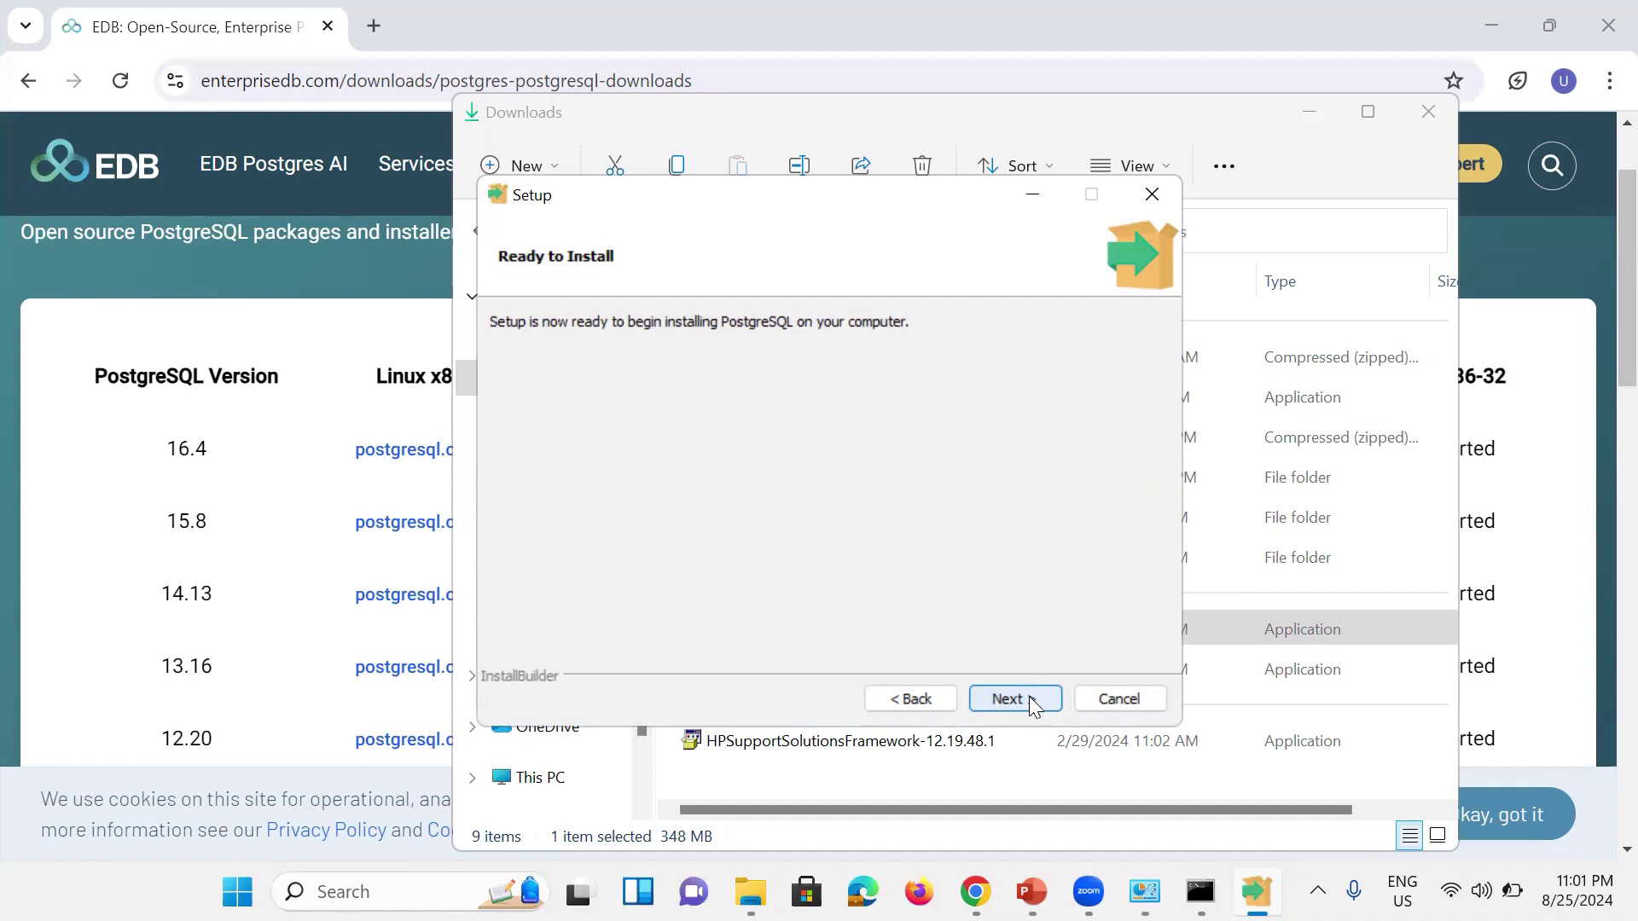
Step: Start the PostgreSQL 12.20 installation and let it run to completion
{"action": "left_click", "coordinate": [1029, 696]}
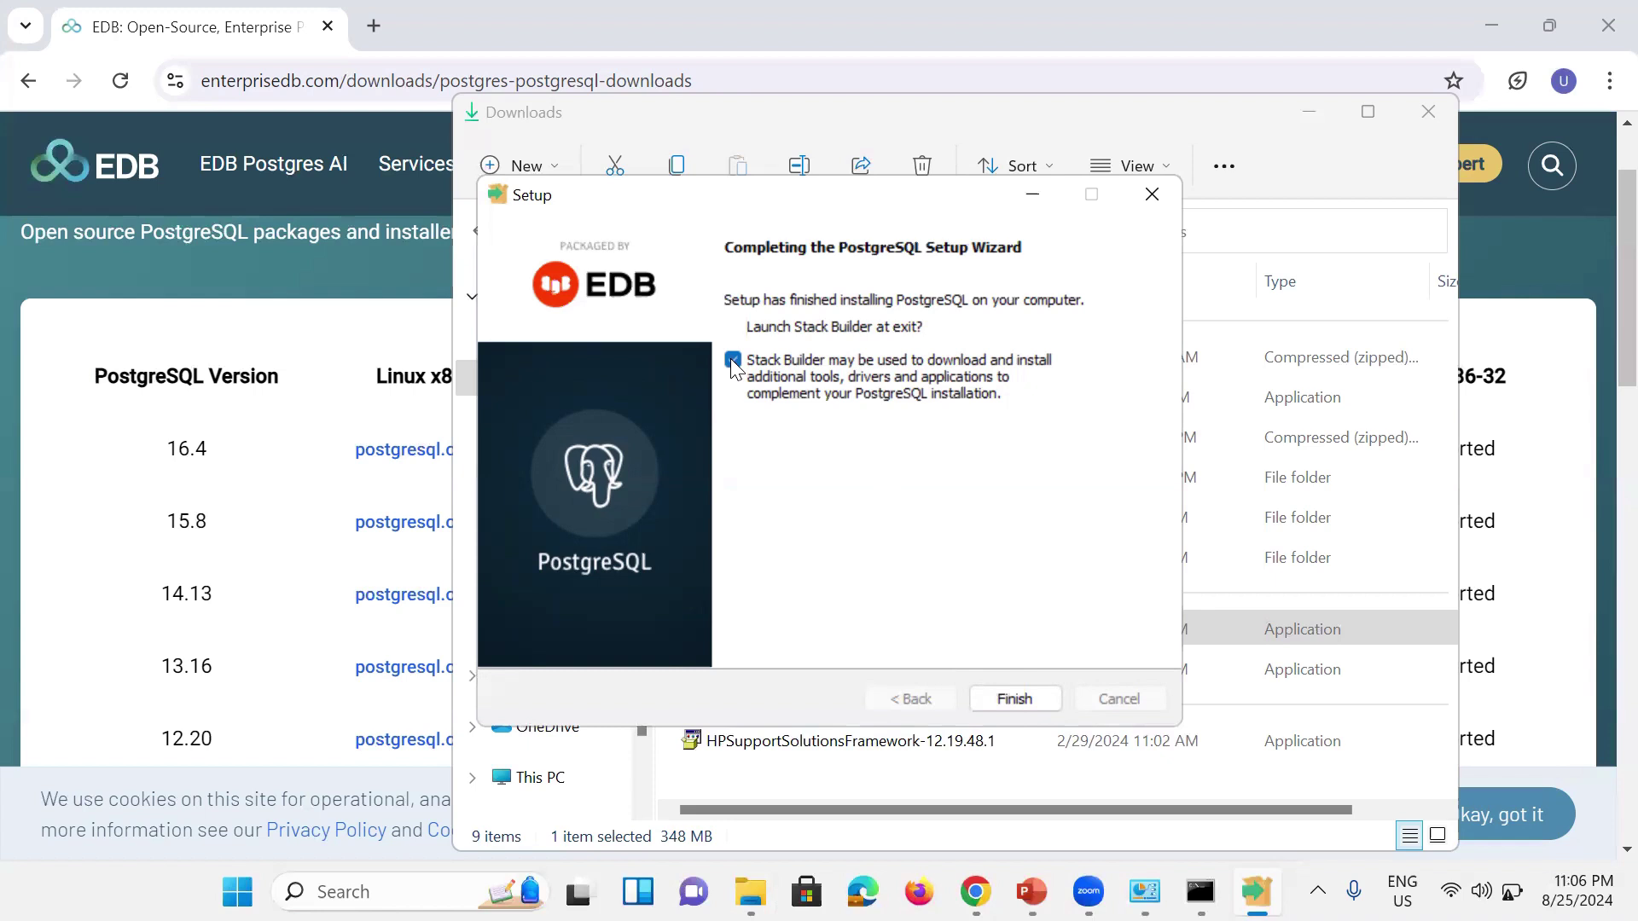
Step: Finish the PostgreSQL 12 setup with 'Launch Stack Builder at exit' unchecked
{"action": "left_click", "coordinate": [733, 362]}
{"action": "left_click", "coordinate": [1015, 698]}
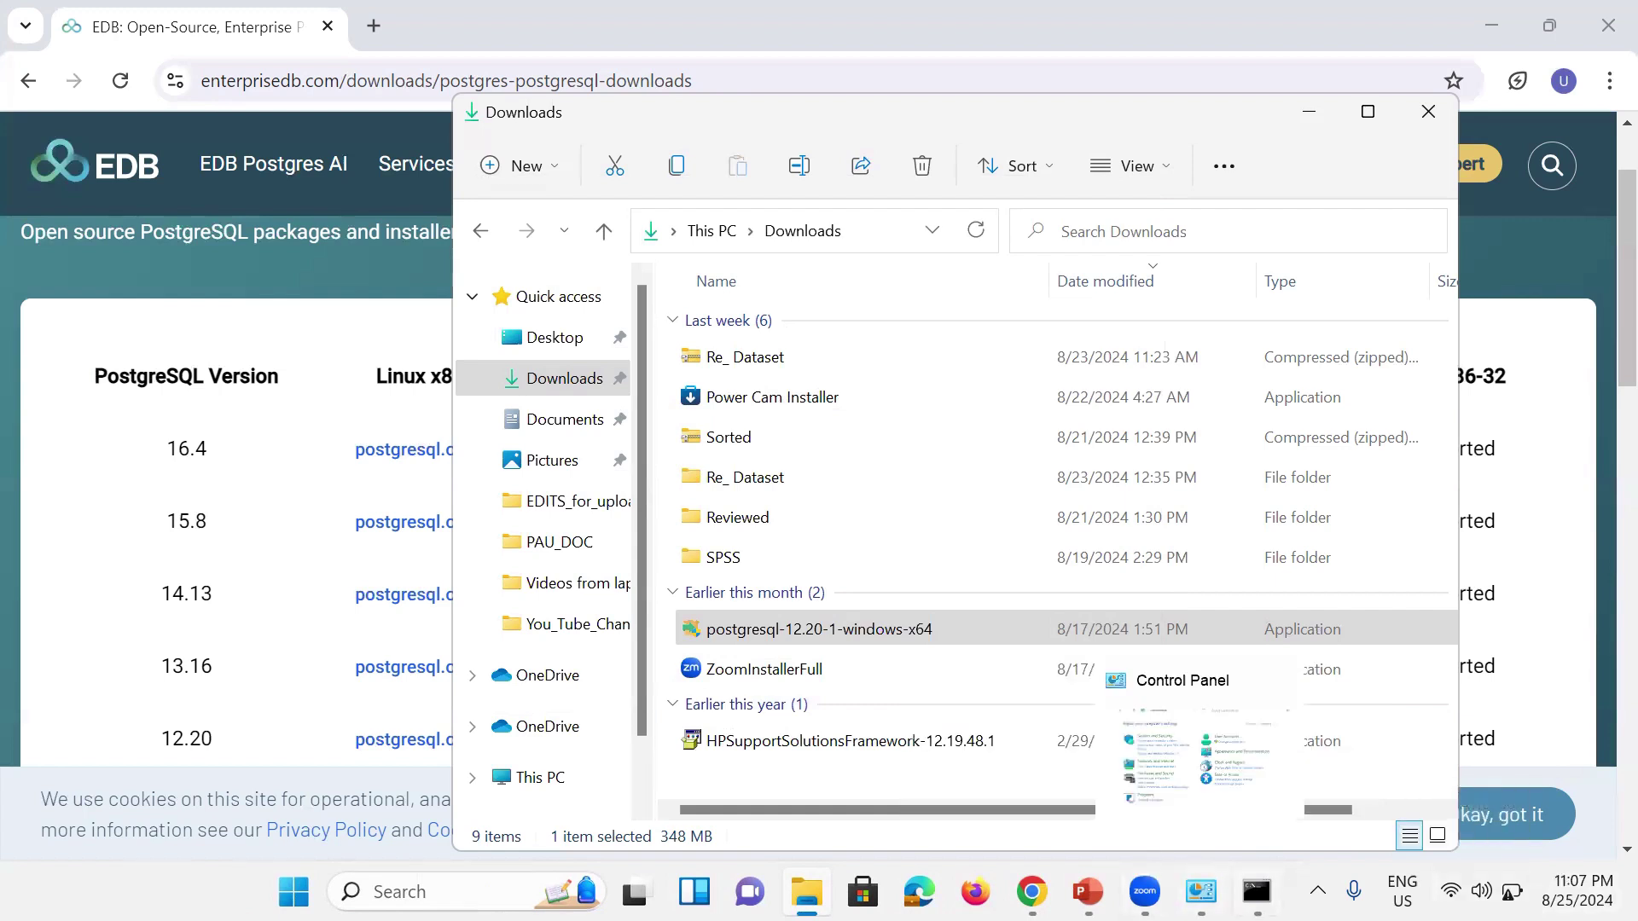
{"action": "mouse_move", "coordinate": [1256, 891]}
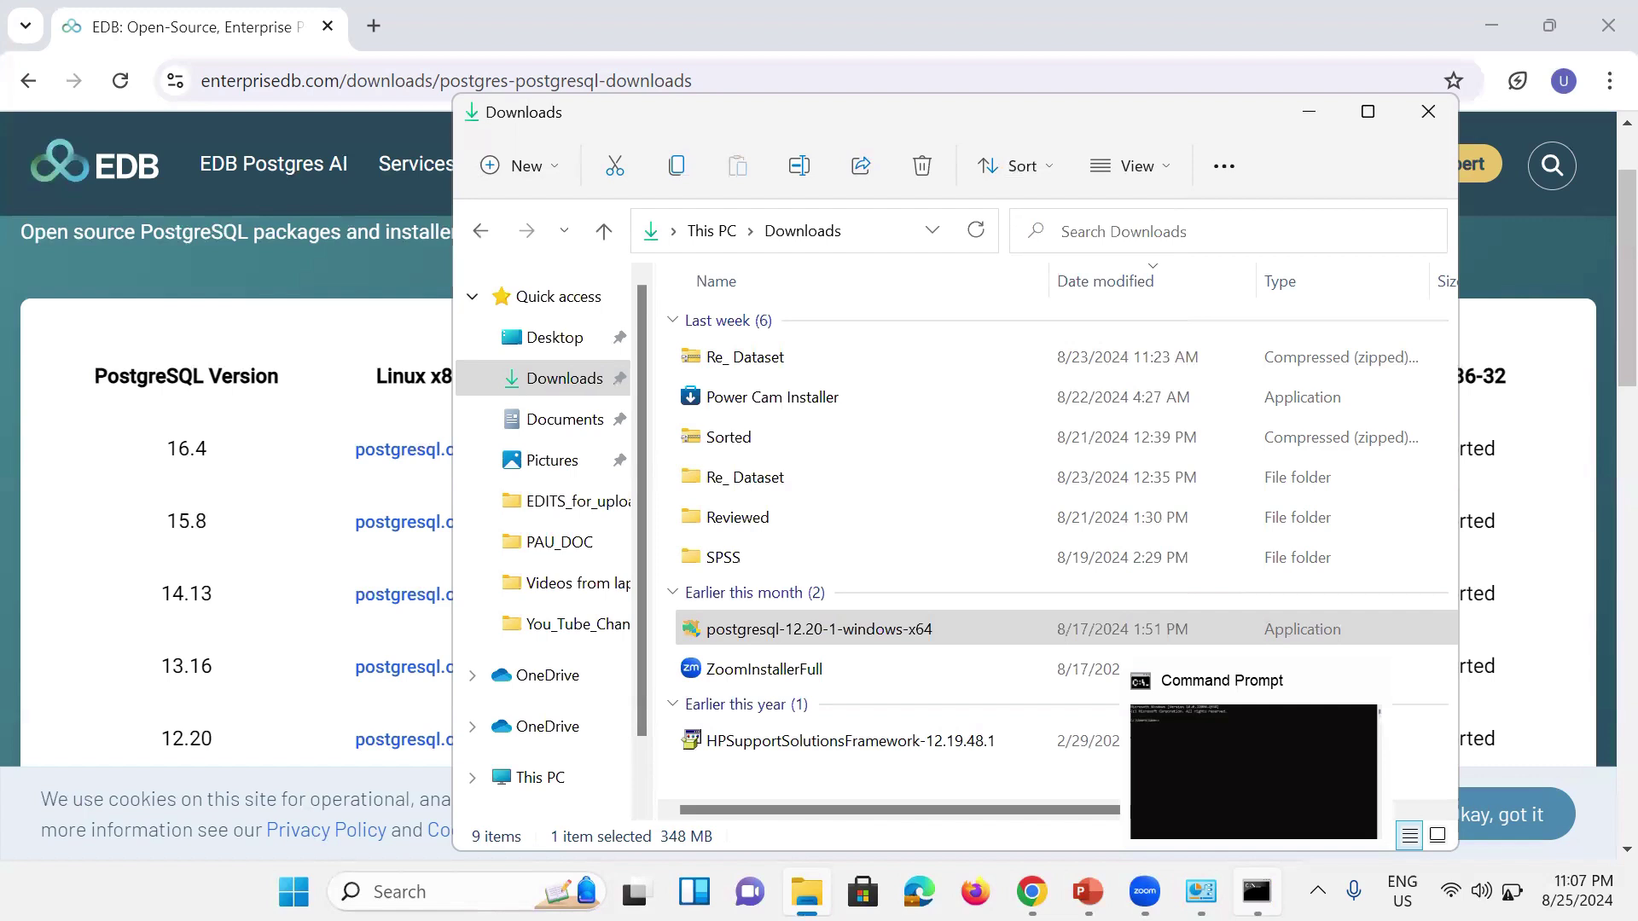
Step: Run psql -U postgres postgres in Command Prompt, which fails because psql isn't recognized
{"action": "left_click", "coordinate": [1256, 805]}
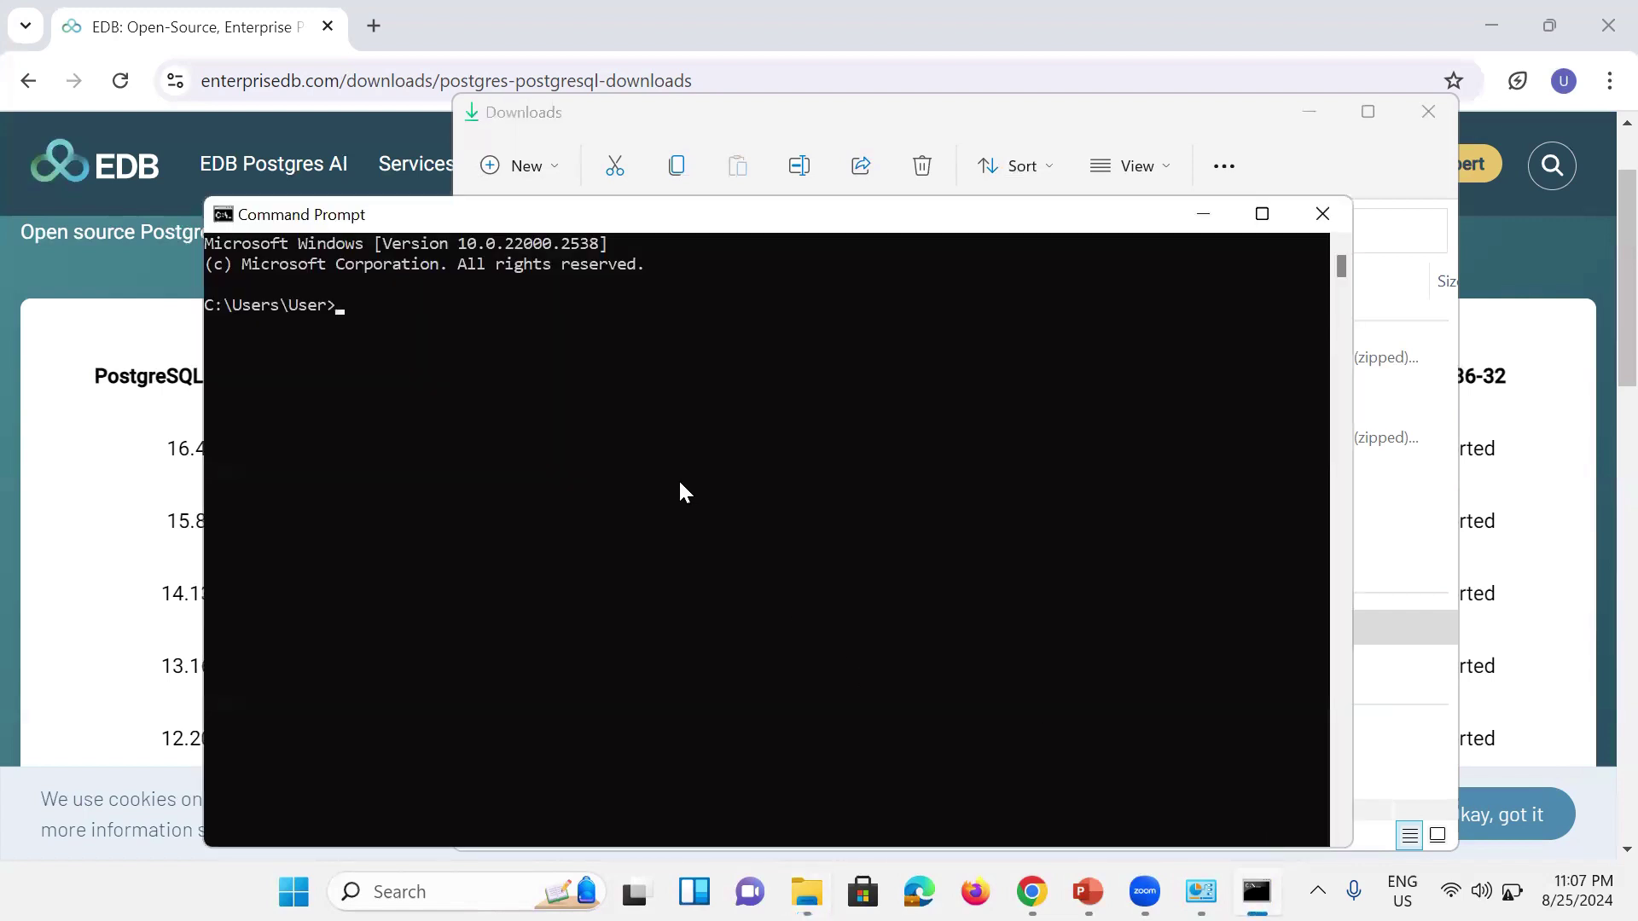
{"action": "type", "text": "psql"}
{"action": "type", "text": "-U"}
{"action": "type", "text": "postgres postgres"}
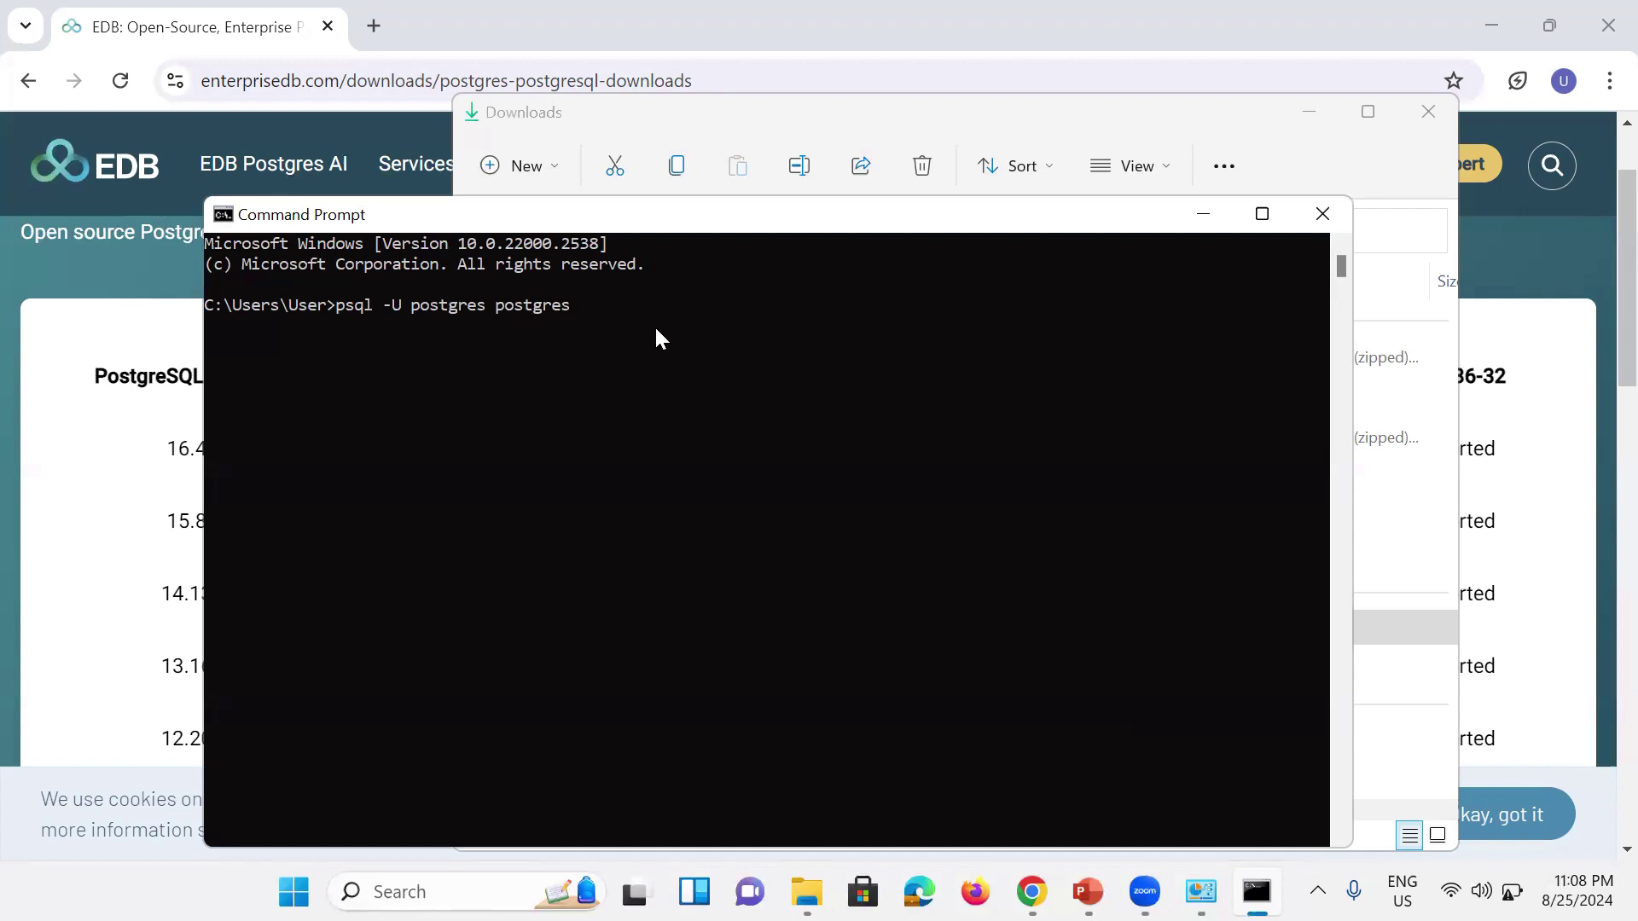
{"action": "key", "text": "Return"}
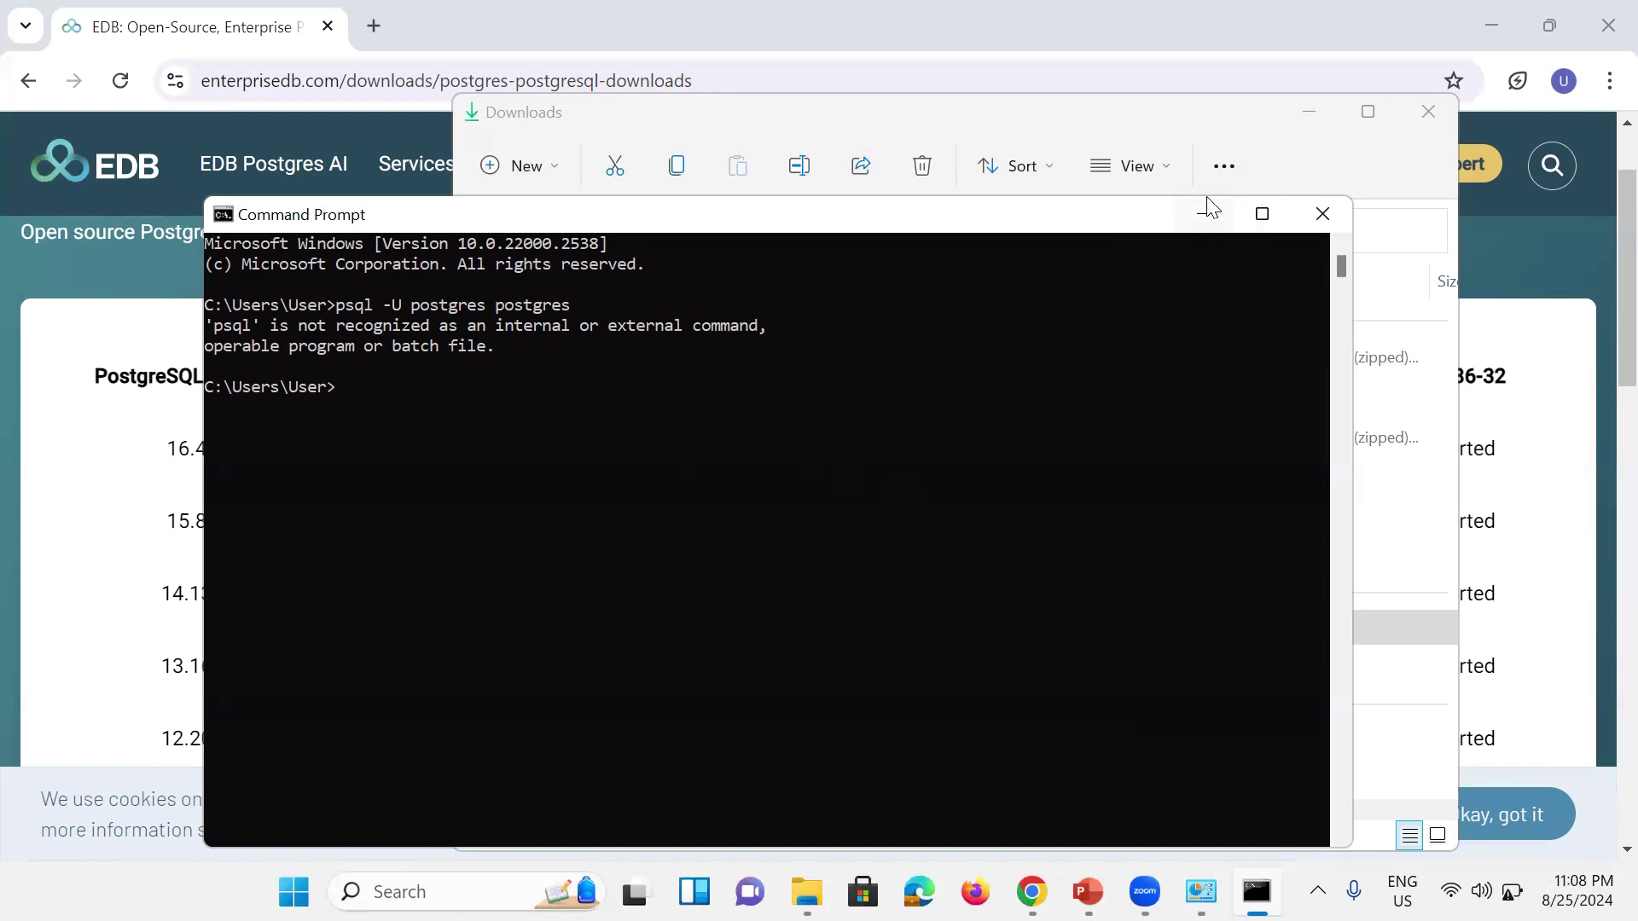
Step: Close Command Prompt and browse File Explorer to C:\Program Files\PostgreSQL\12\bin
{"action": "left_click", "coordinate": [1318, 215]}
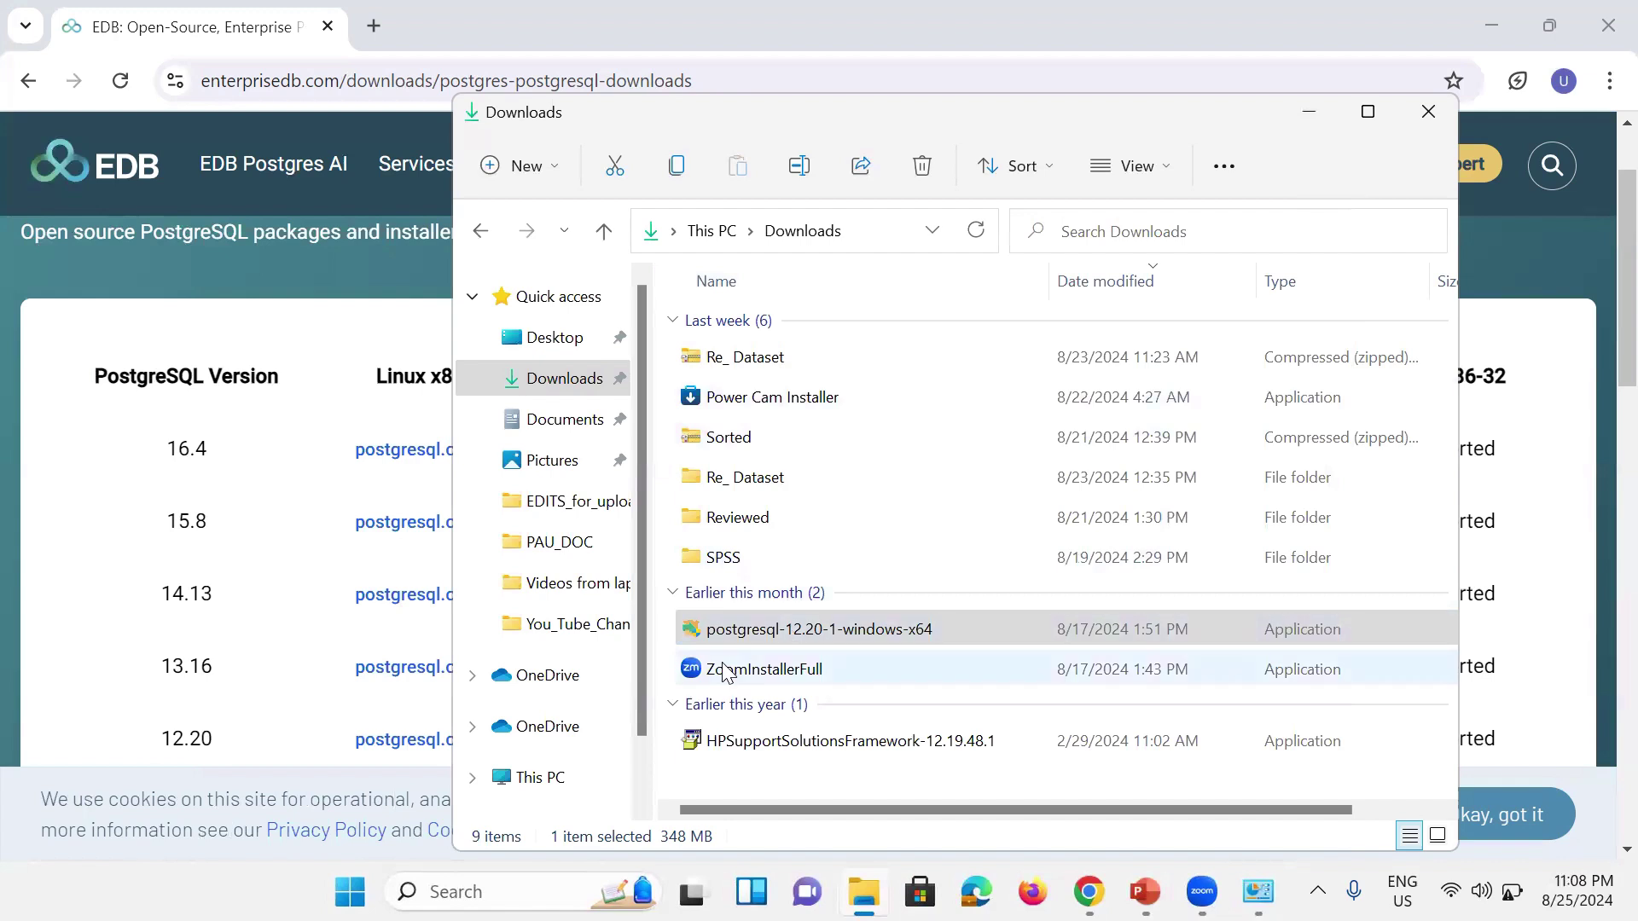
{"action": "left_click", "coordinate": [540, 777]}
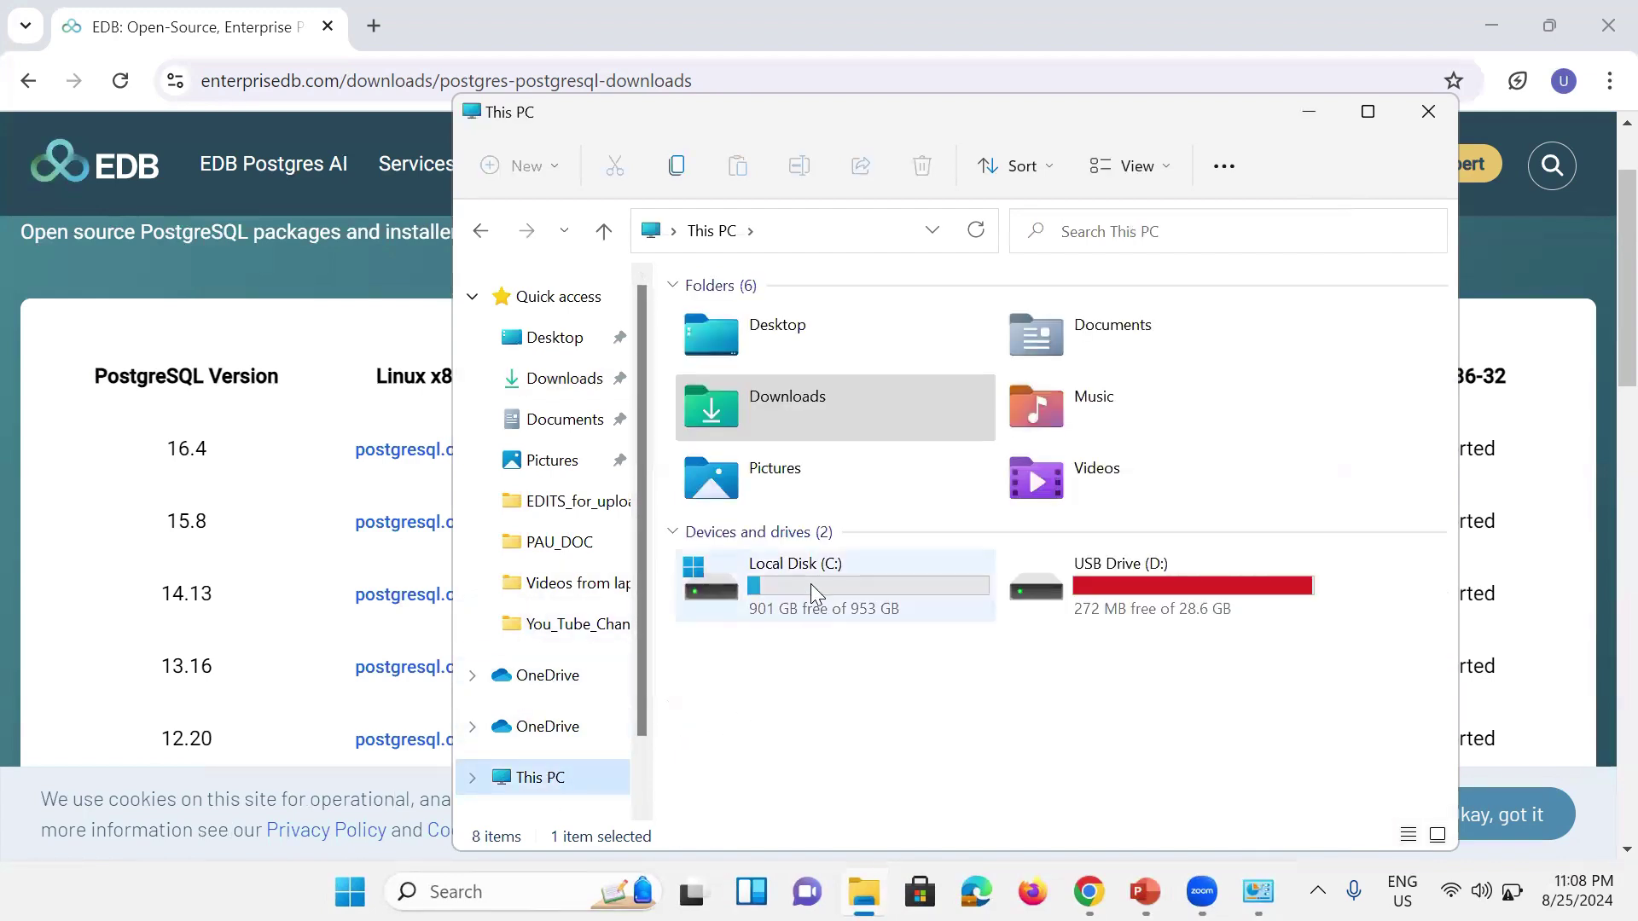
{"action": "double_click", "coordinate": [811, 588]}
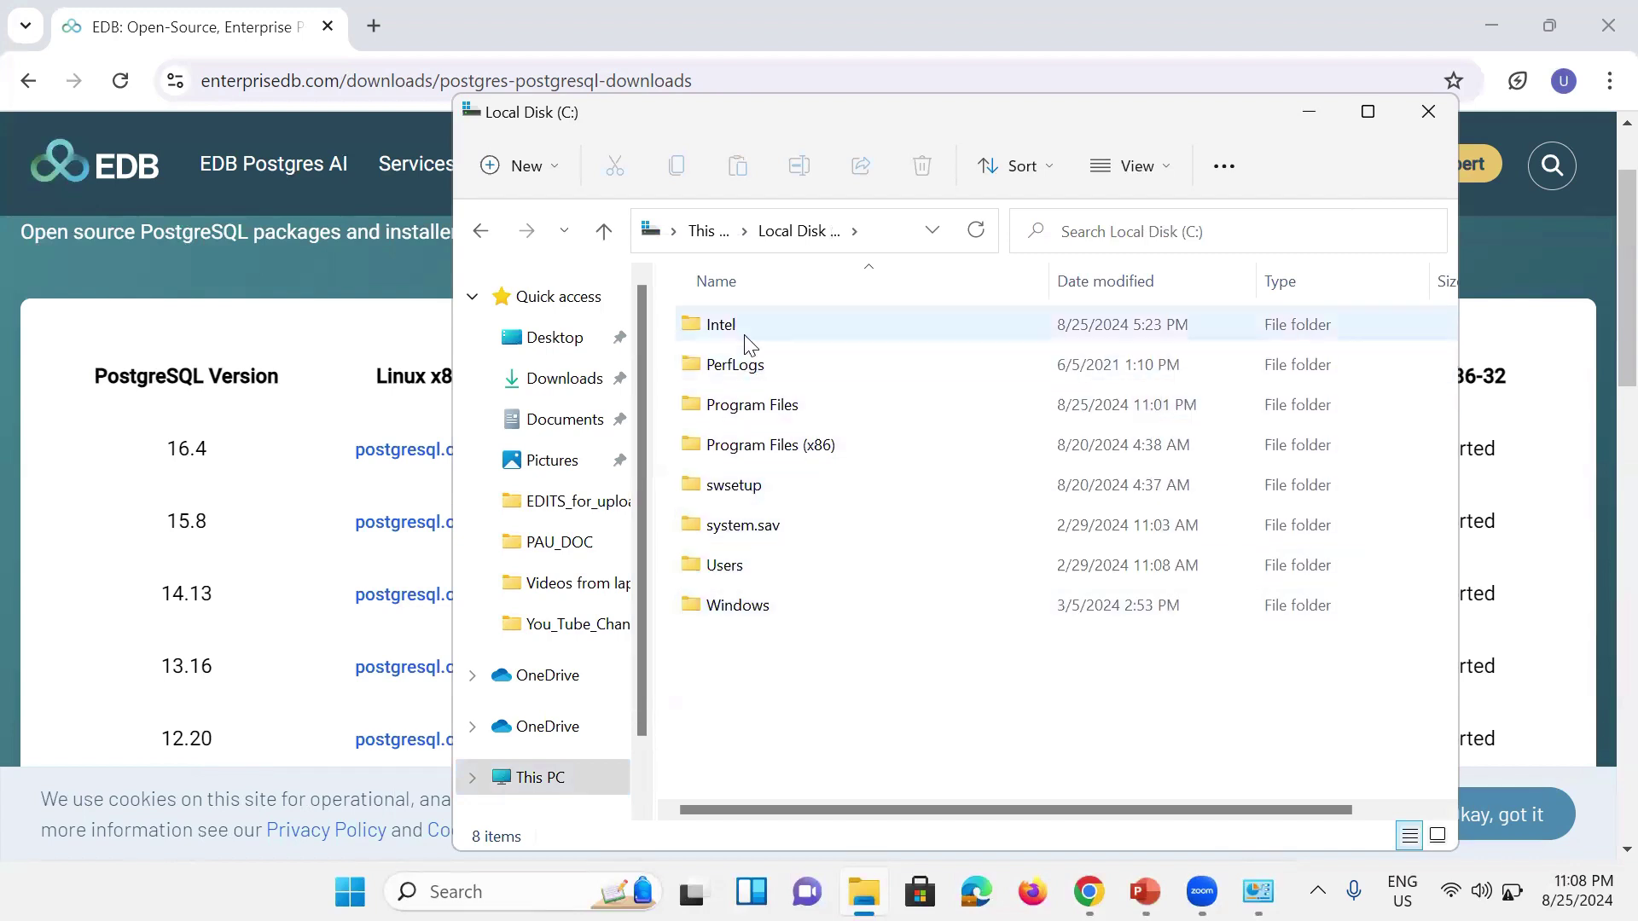
{"action": "double_click", "coordinate": [777, 416]}
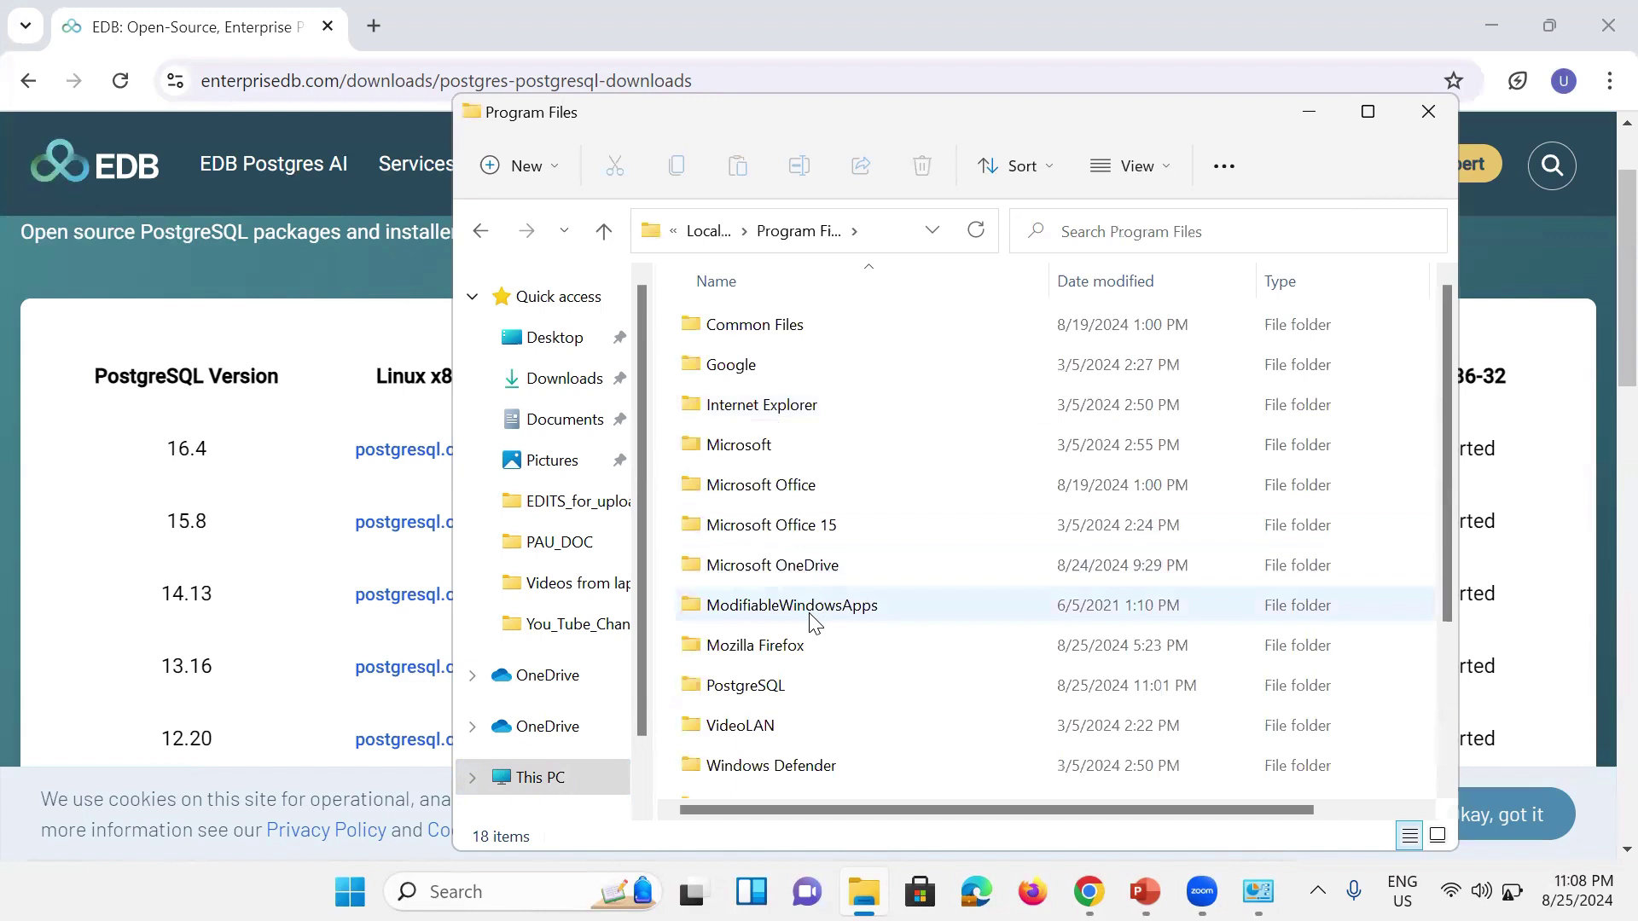
{"action": "double_click", "coordinate": [791, 698]}
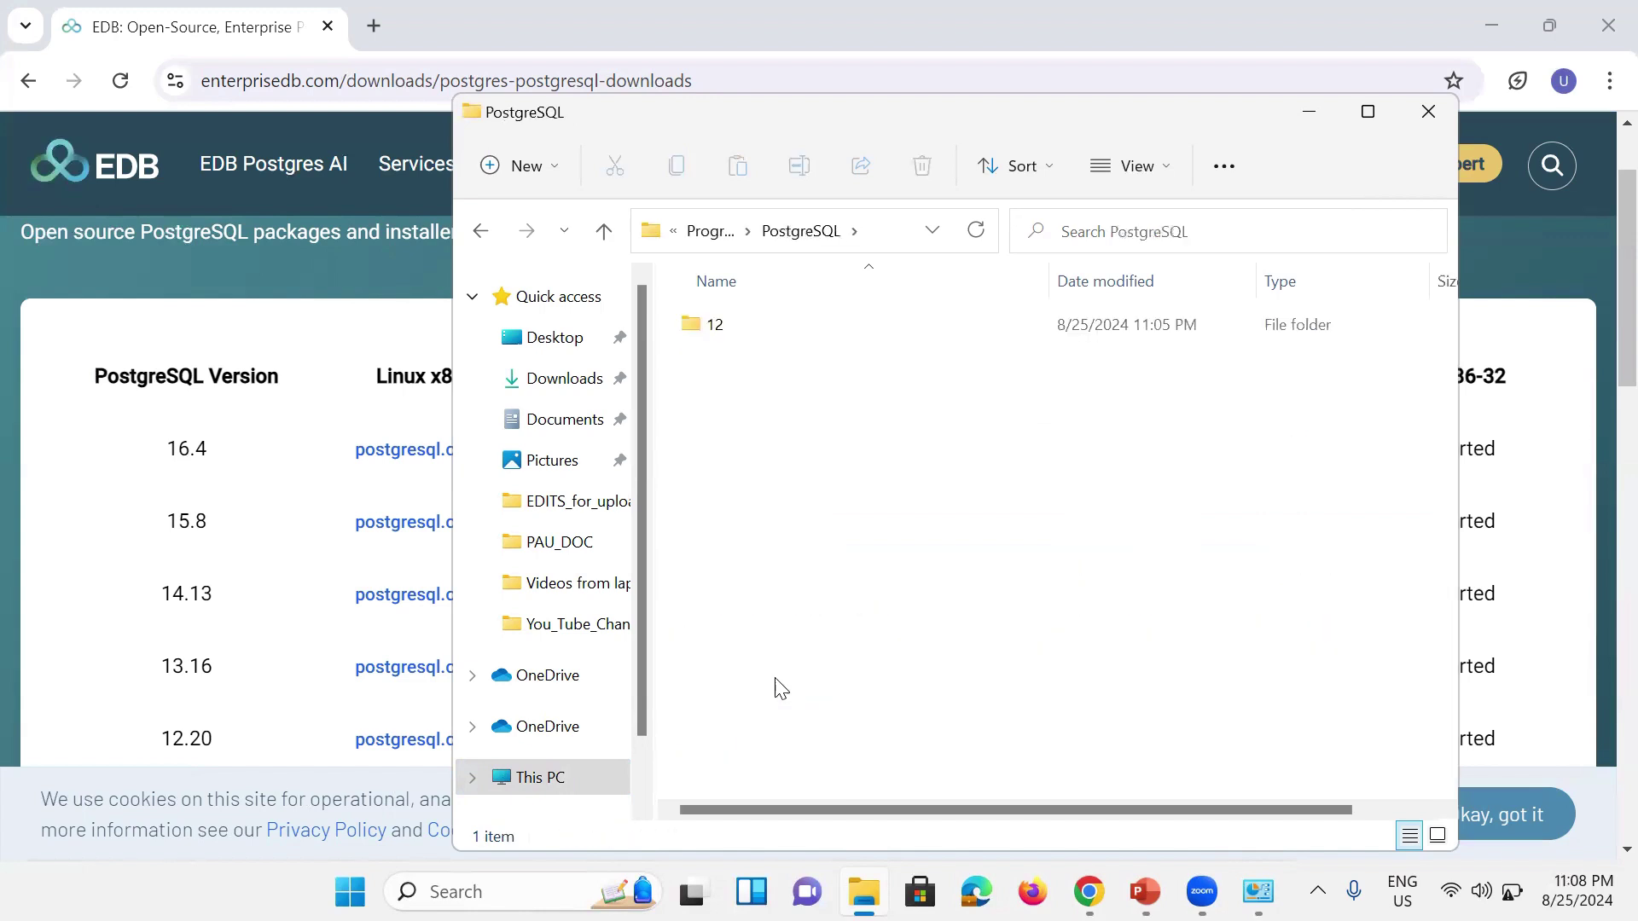
{"action": "double_click", "coordinate": [720, 320]}
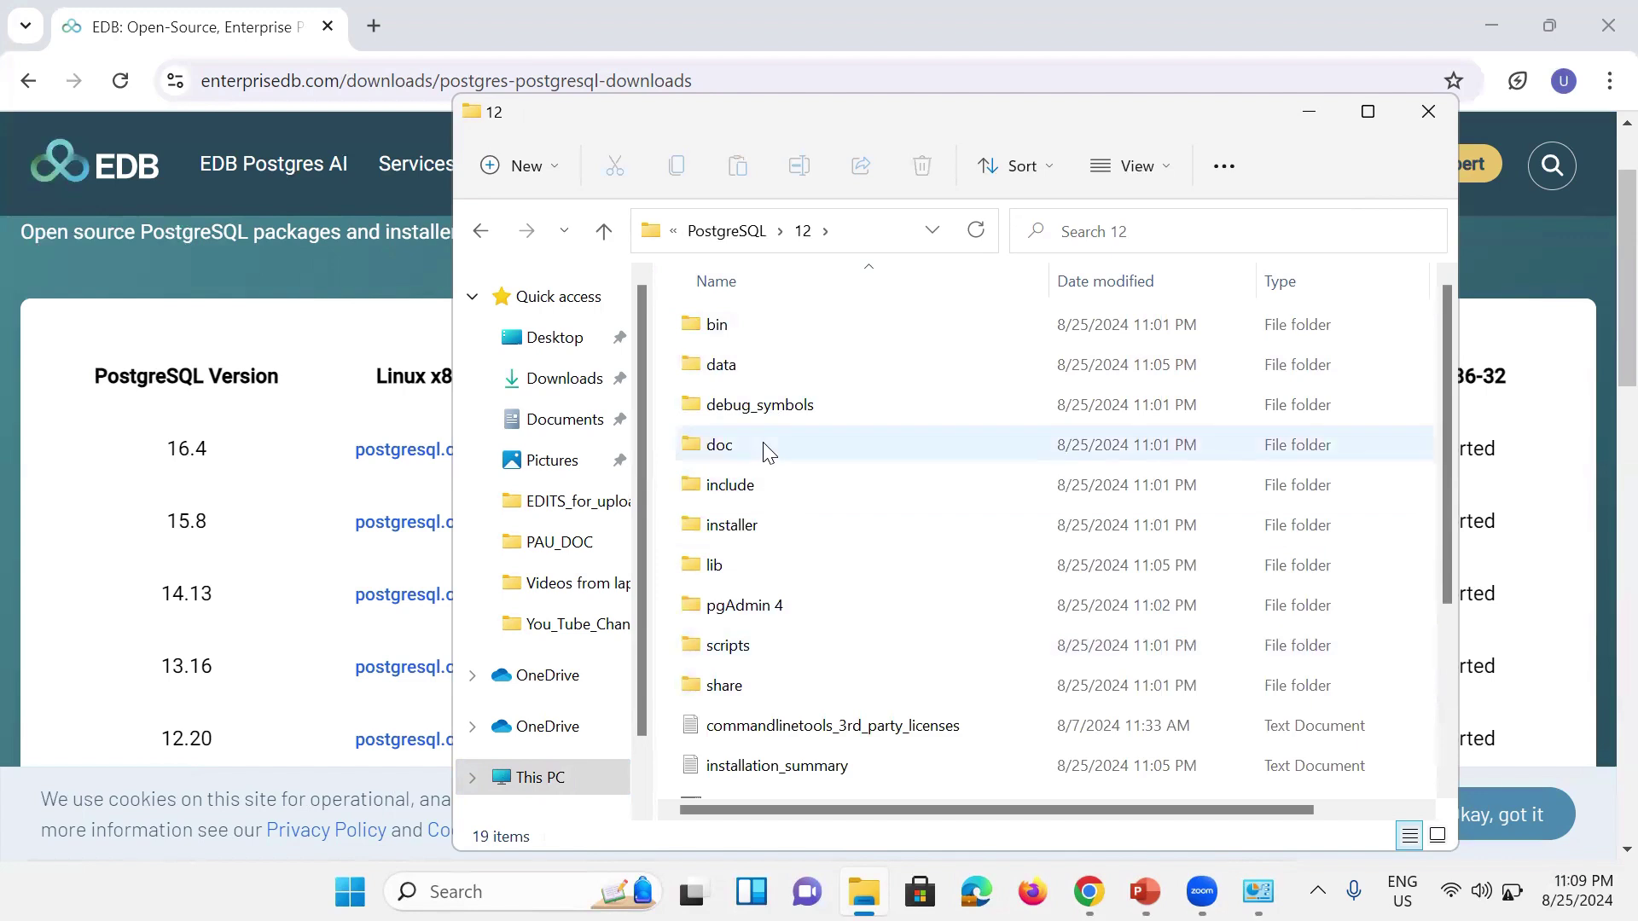
{"action": "left_click", "coordinate": [772, 329]}
{"action": "double_click", "coordinate": [771, 326]}
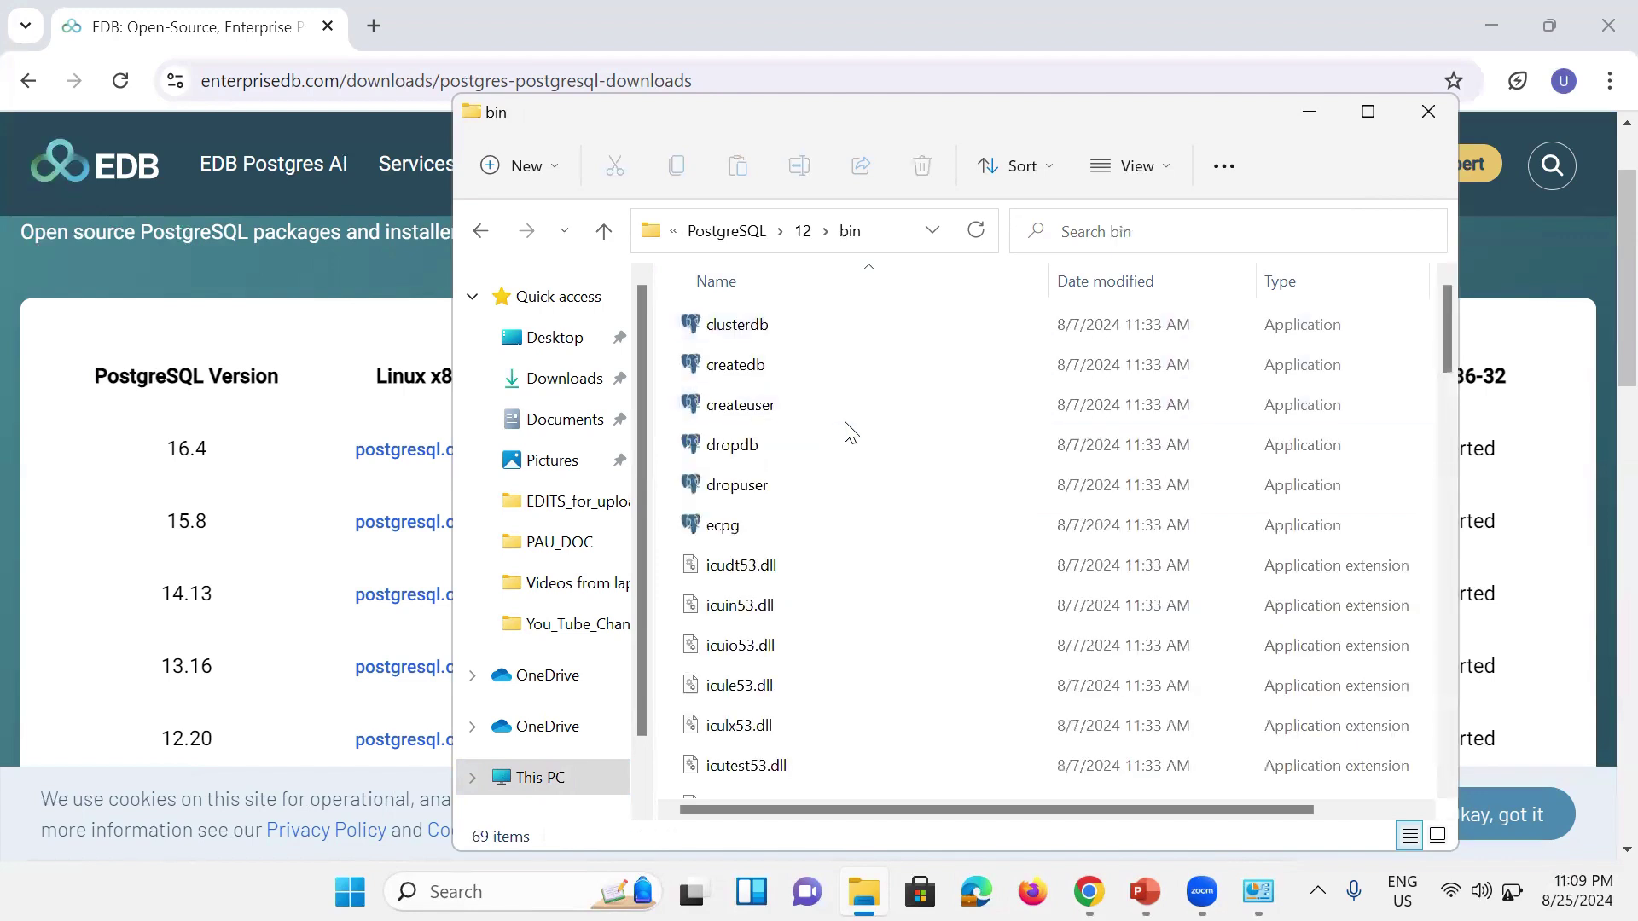
Step: Copy the bin folder's full path from the address bar, then minimize File Explorer
{"action": "left_click", "coordinate": [885, 230]}
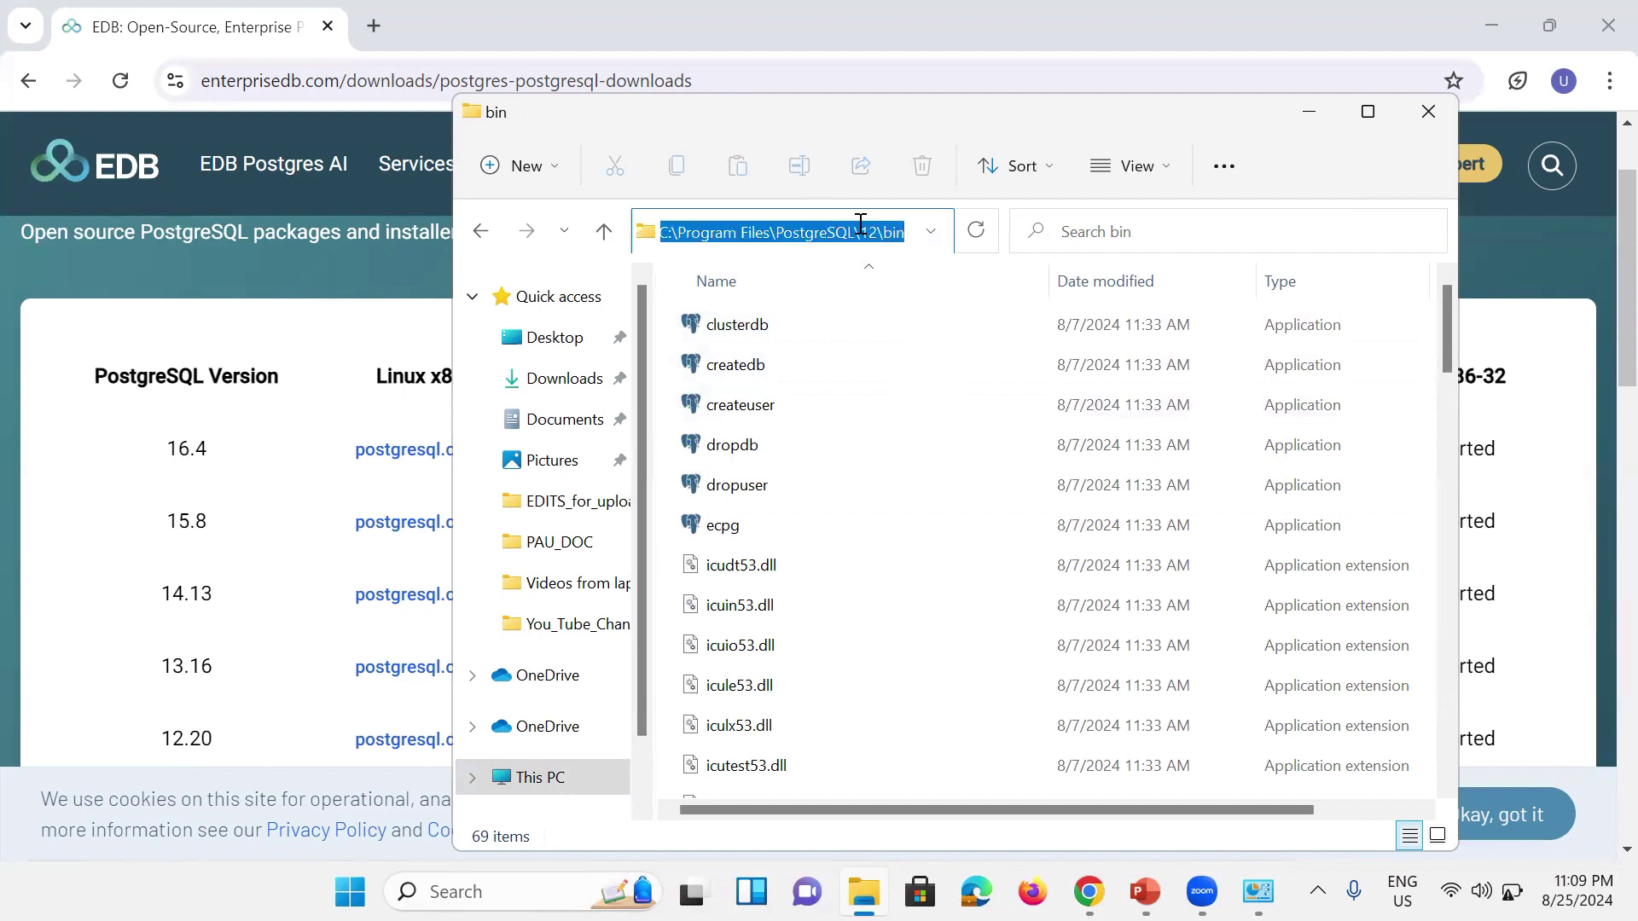
{"action": "right_click", "coordinate": [857, 229]}
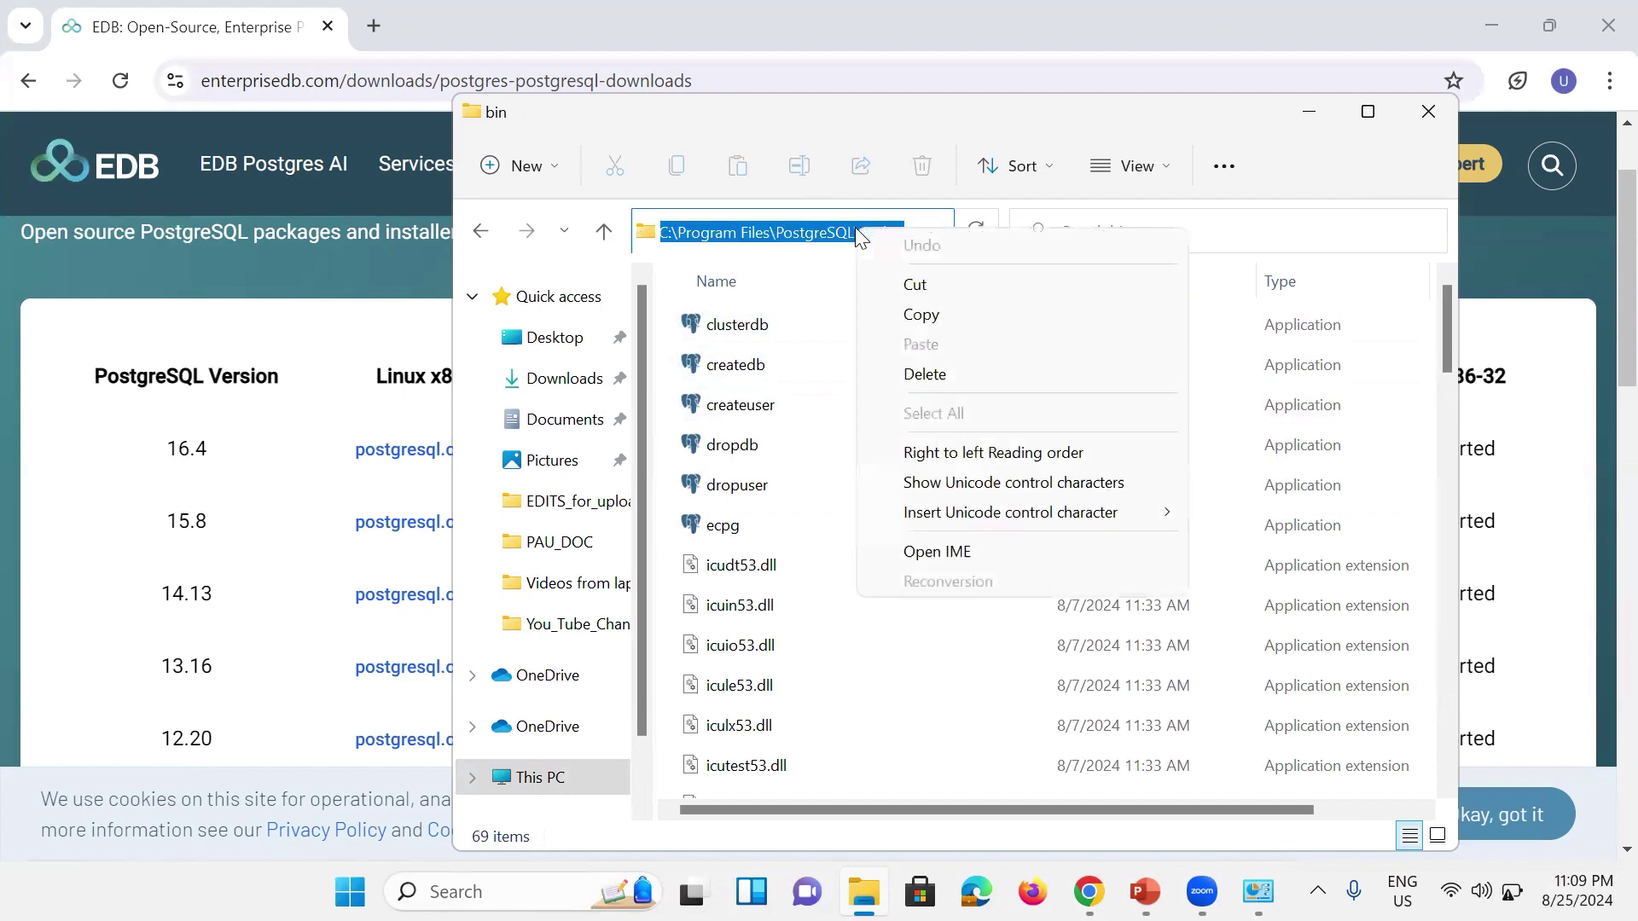
{"action": "left_click", "coordinate": [938, 313]}
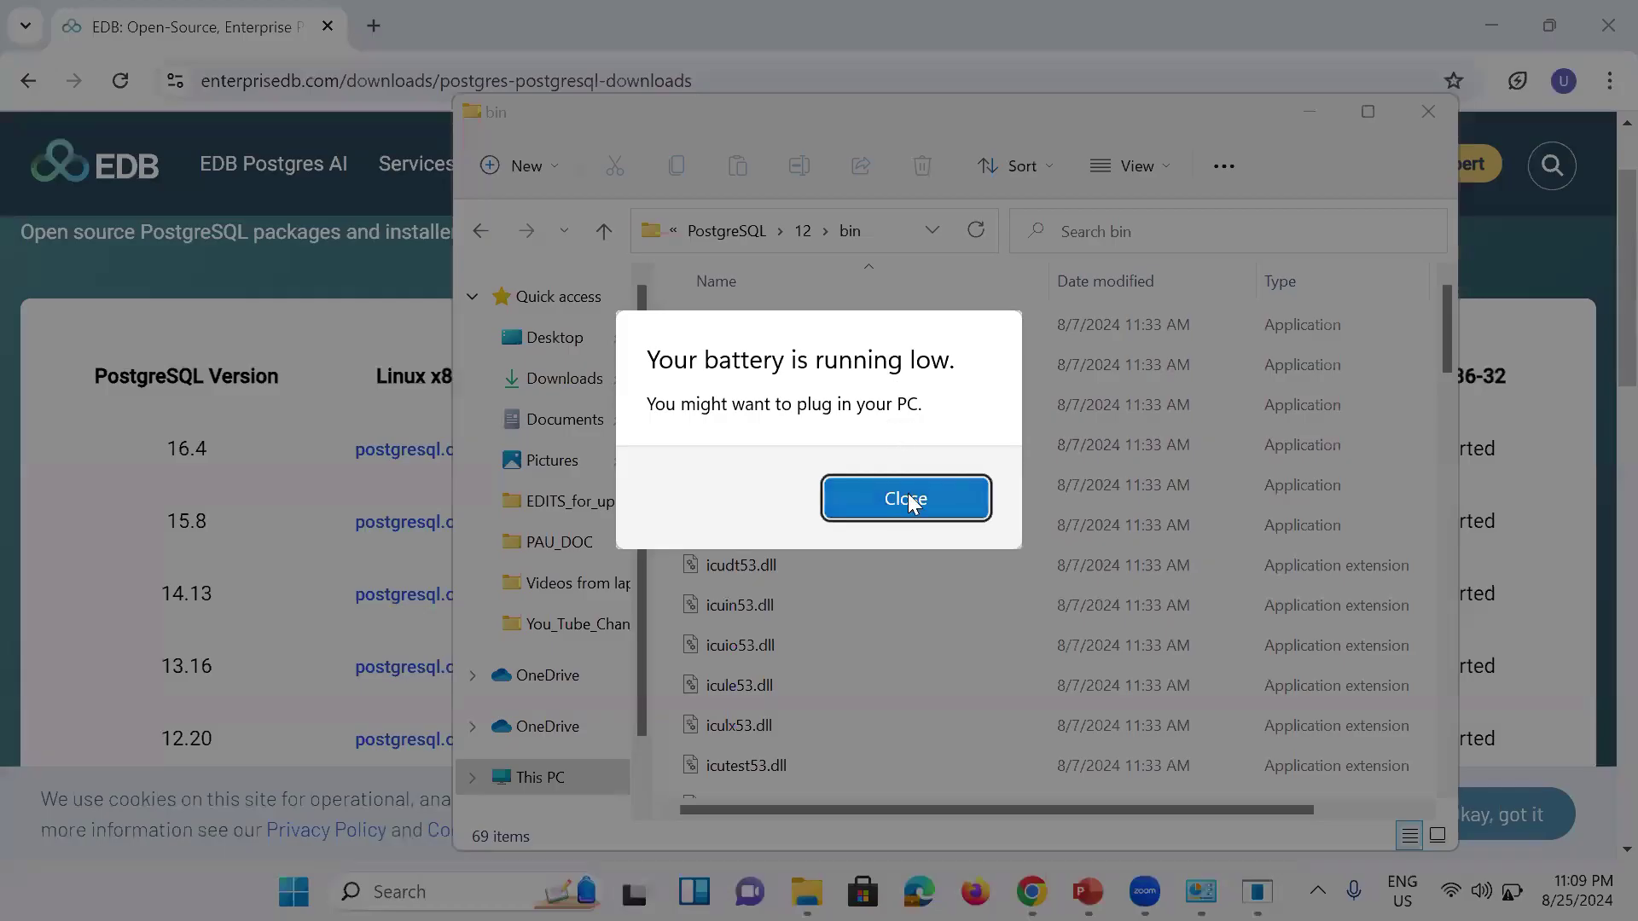
{"action": "left_click", "coordinate": [911, 503]}
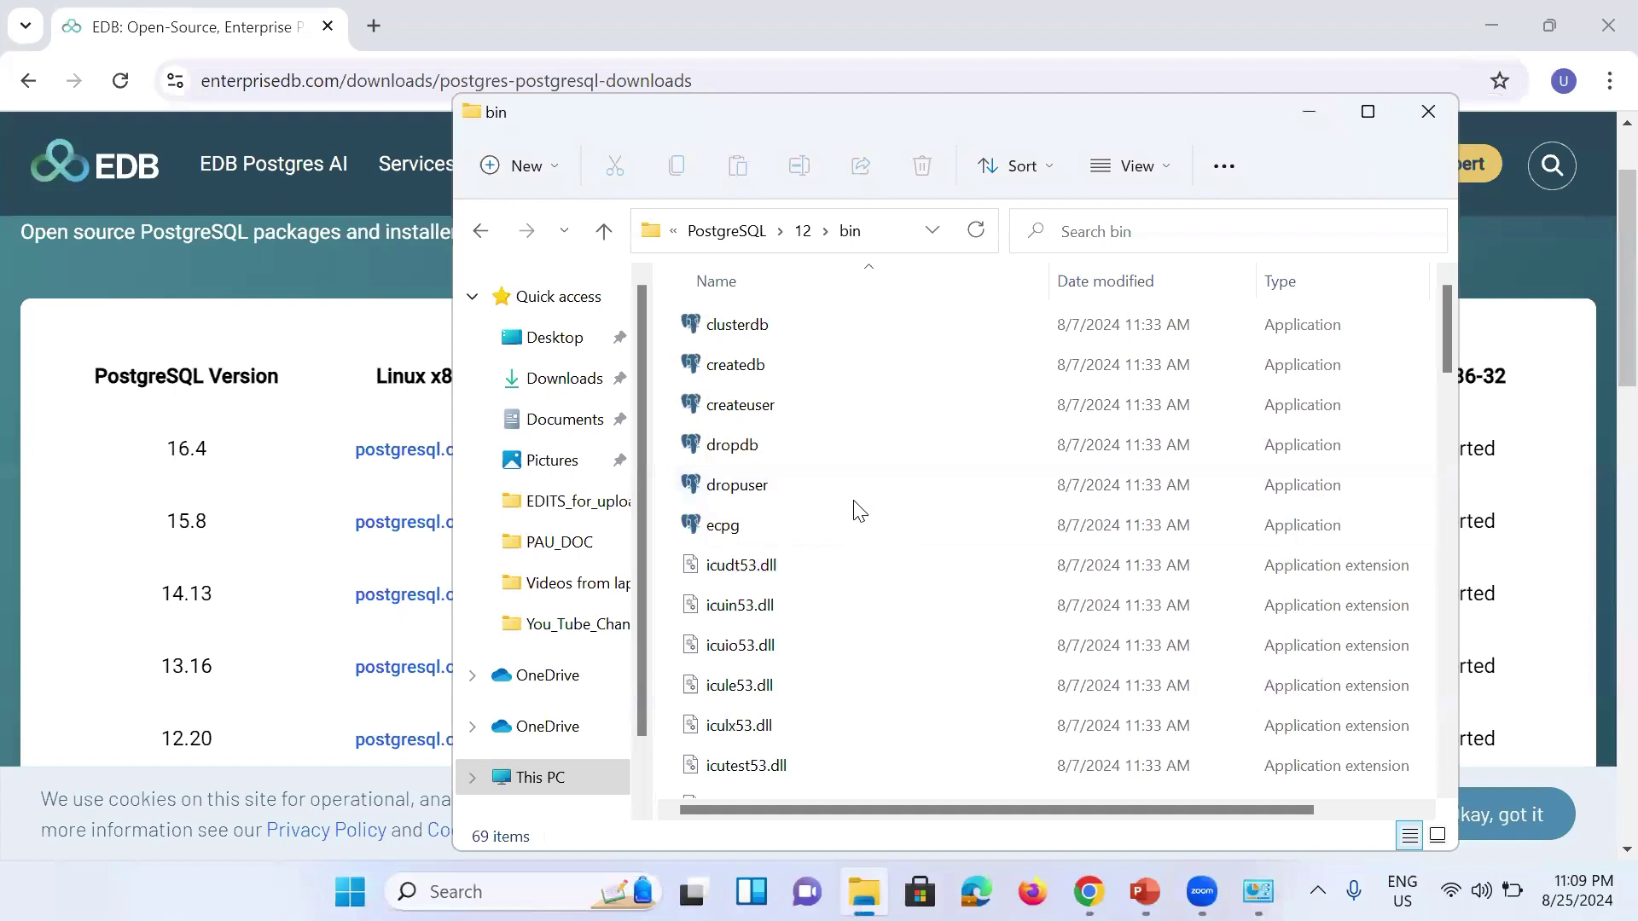
{"action": "left_click", "coordinate": [889, 233]}
{"action": "right_click", "coordinate": [812, 230]}
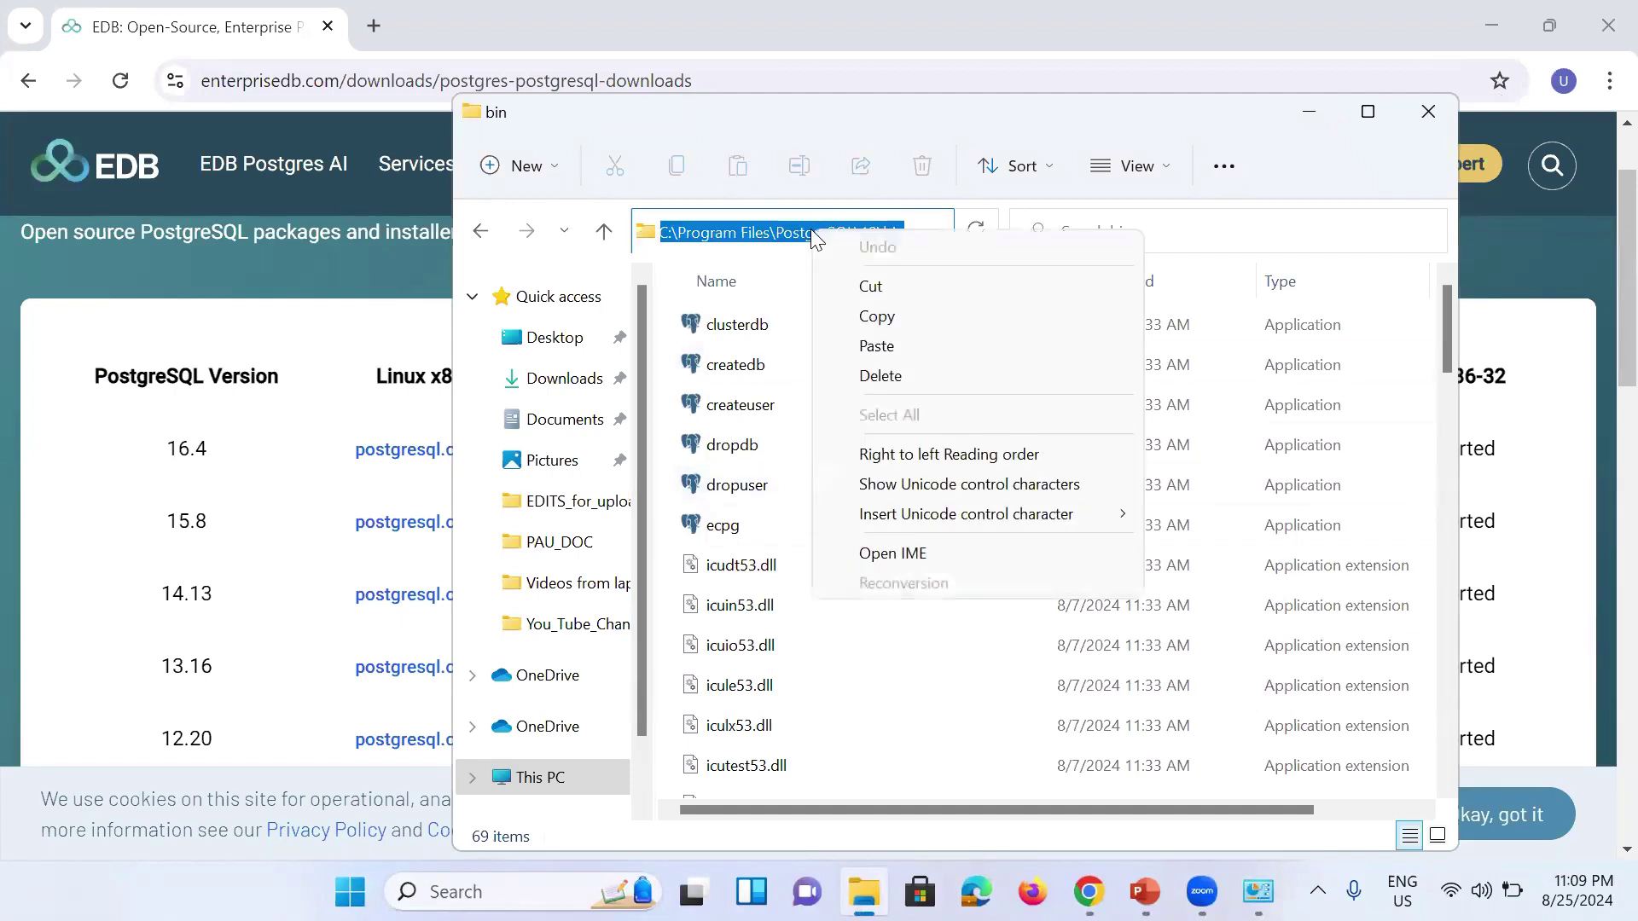
{"action": "left_click", "coordinate": [883, 315]}
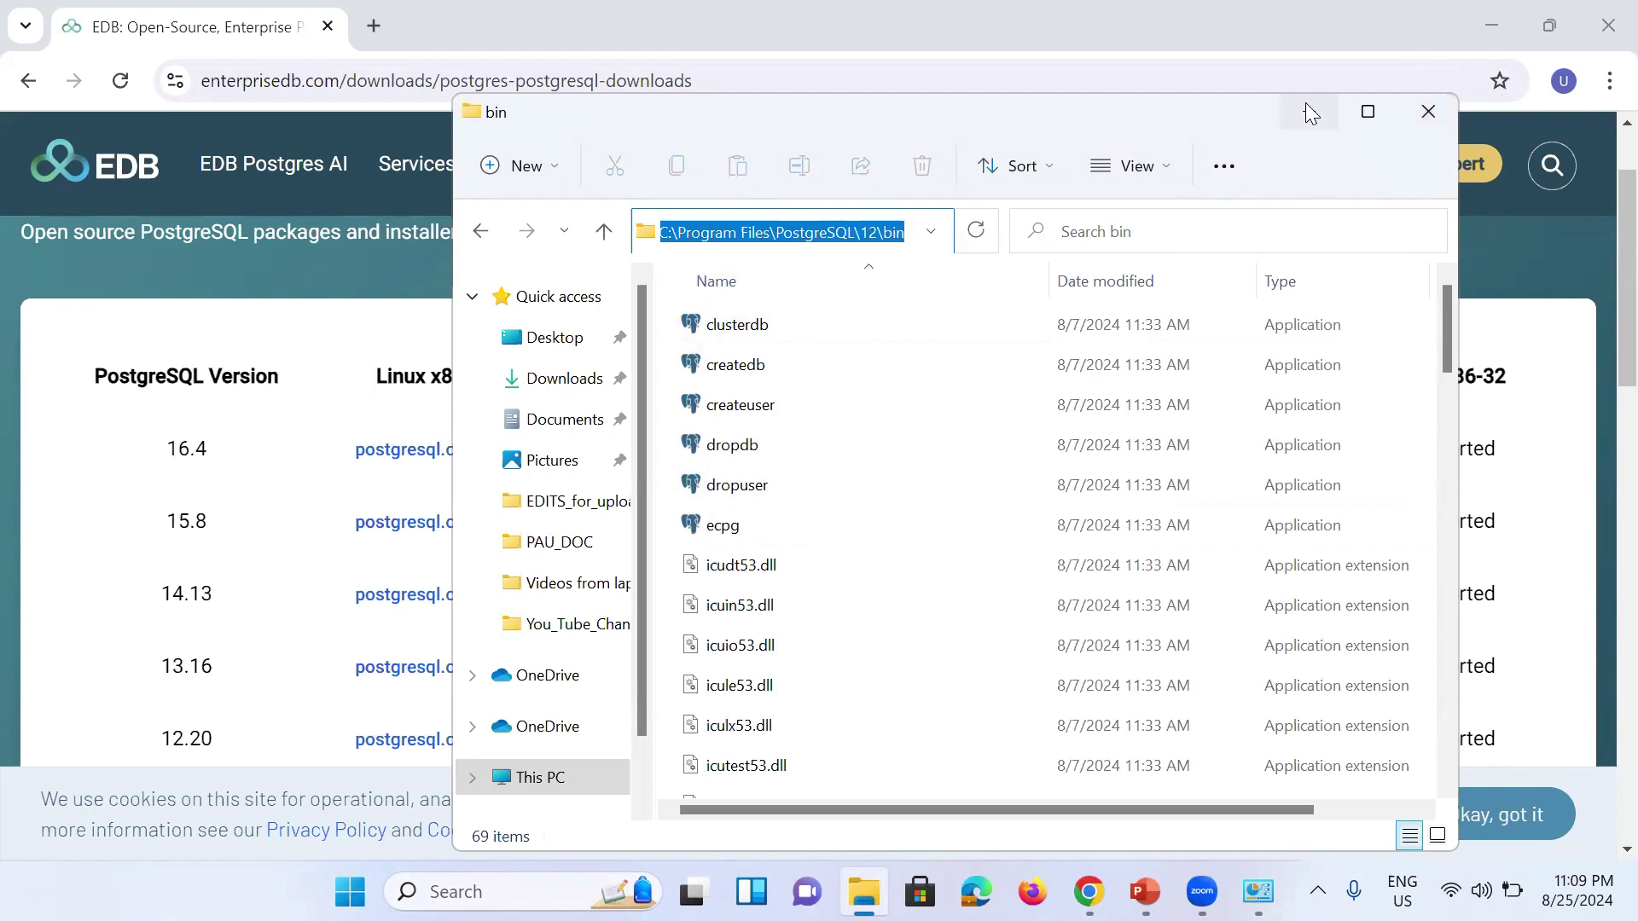
{"action": "left_click", "coordinate": [1307, 108]}
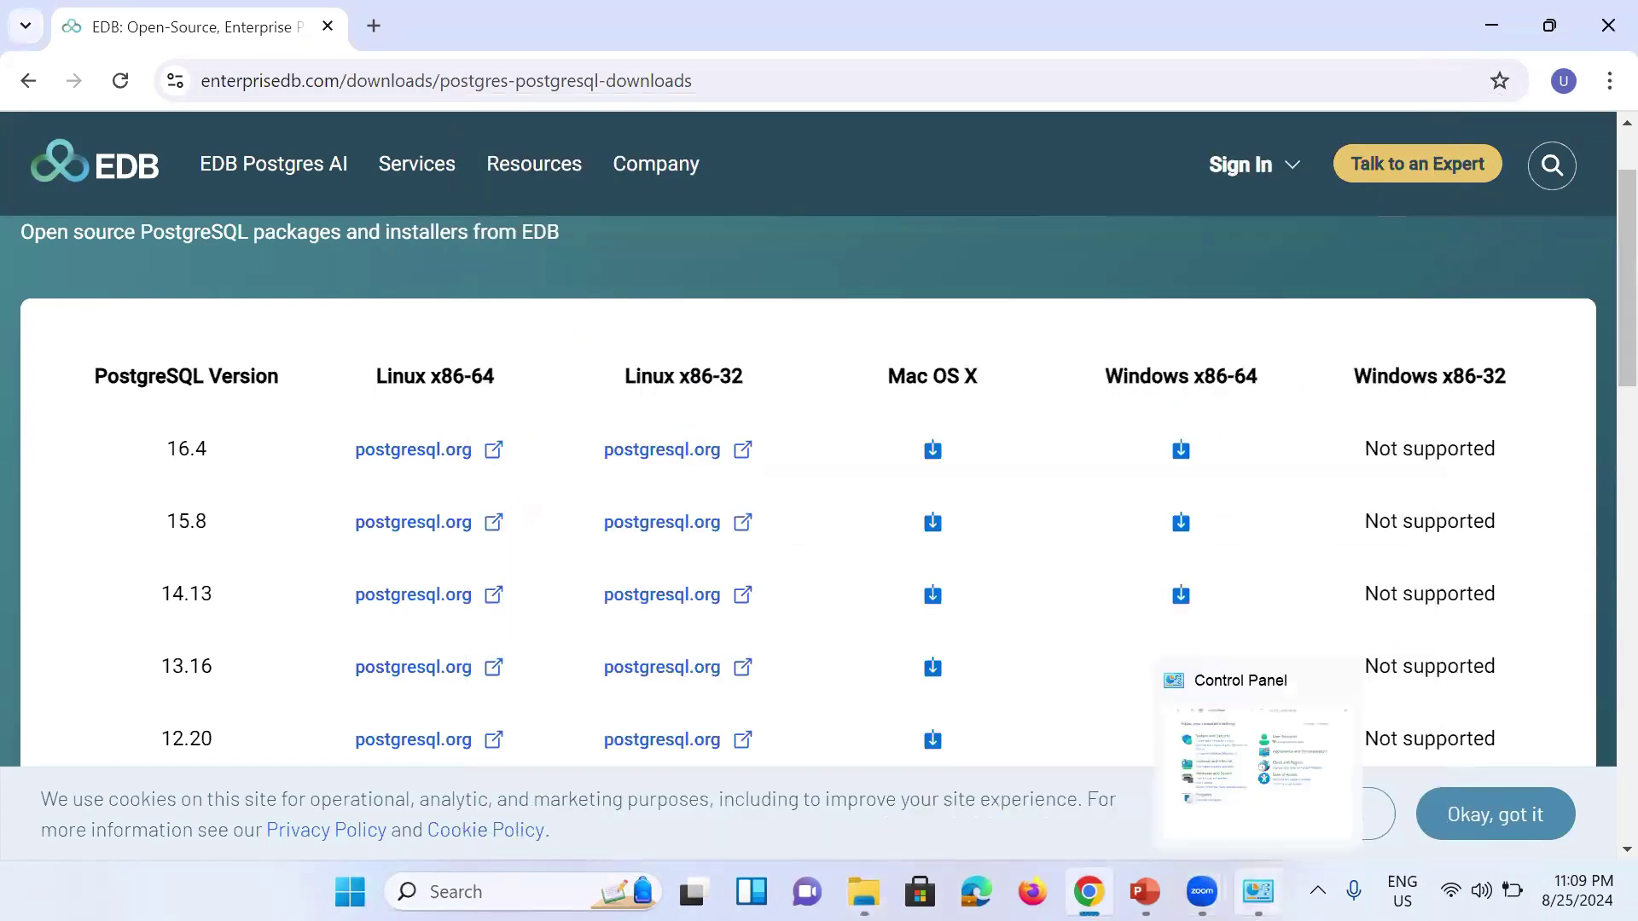
Step: Go from System and Security to the maximized About page and open Advanced system settings
{"action": "left_click", "coordinate": [1258, 892]}
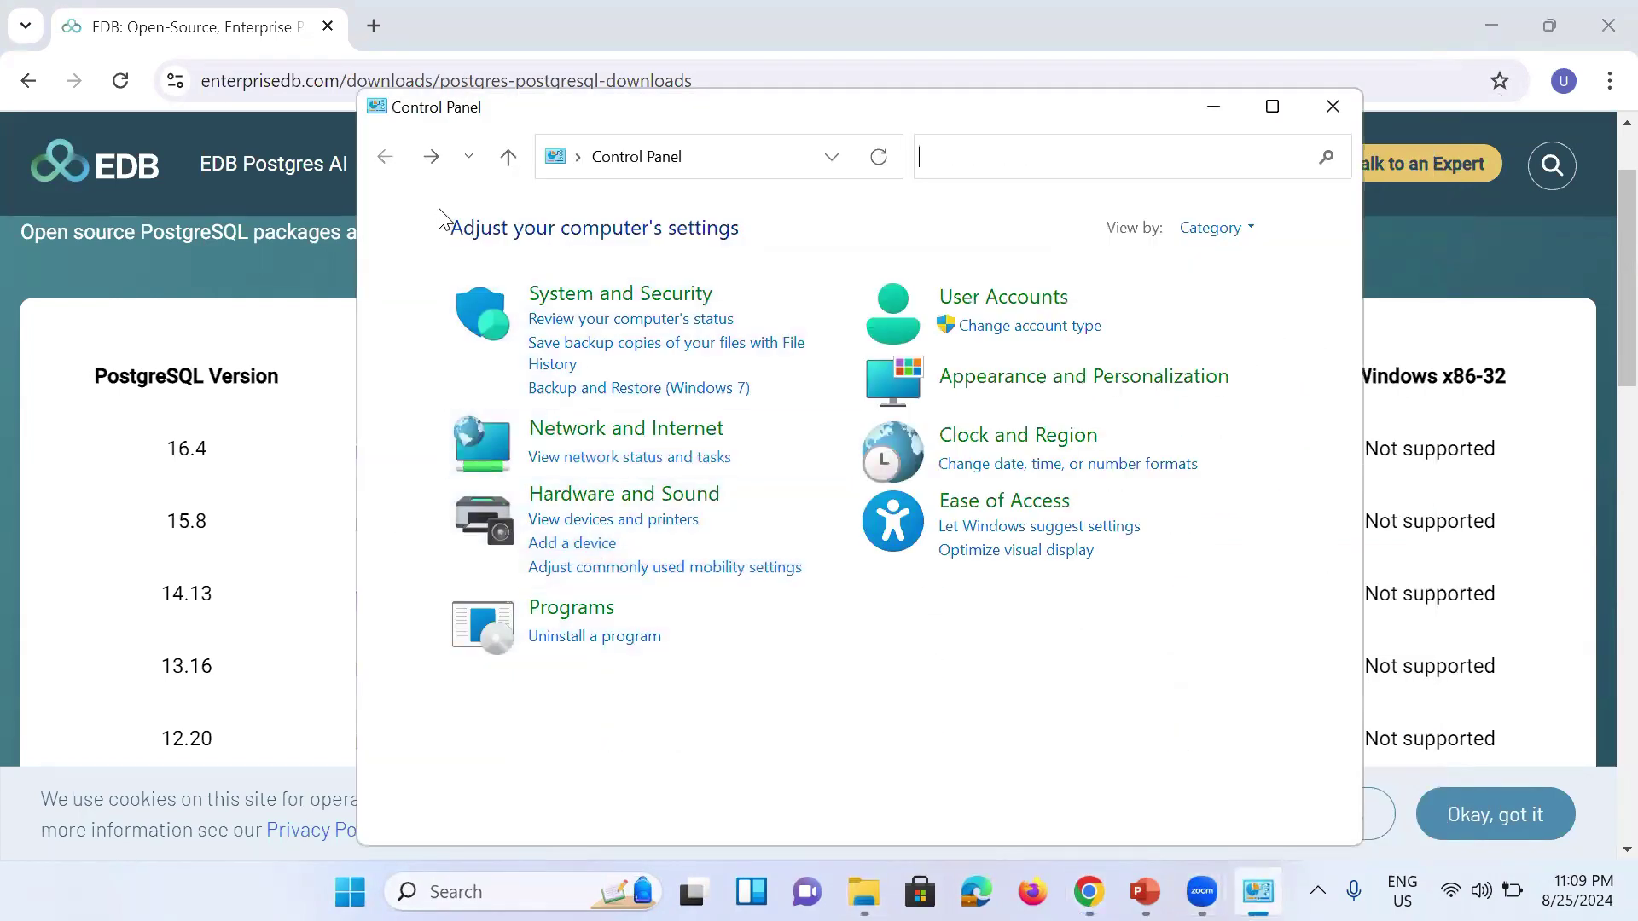
{"action": "left_click", "coordinate": [584, 294]}
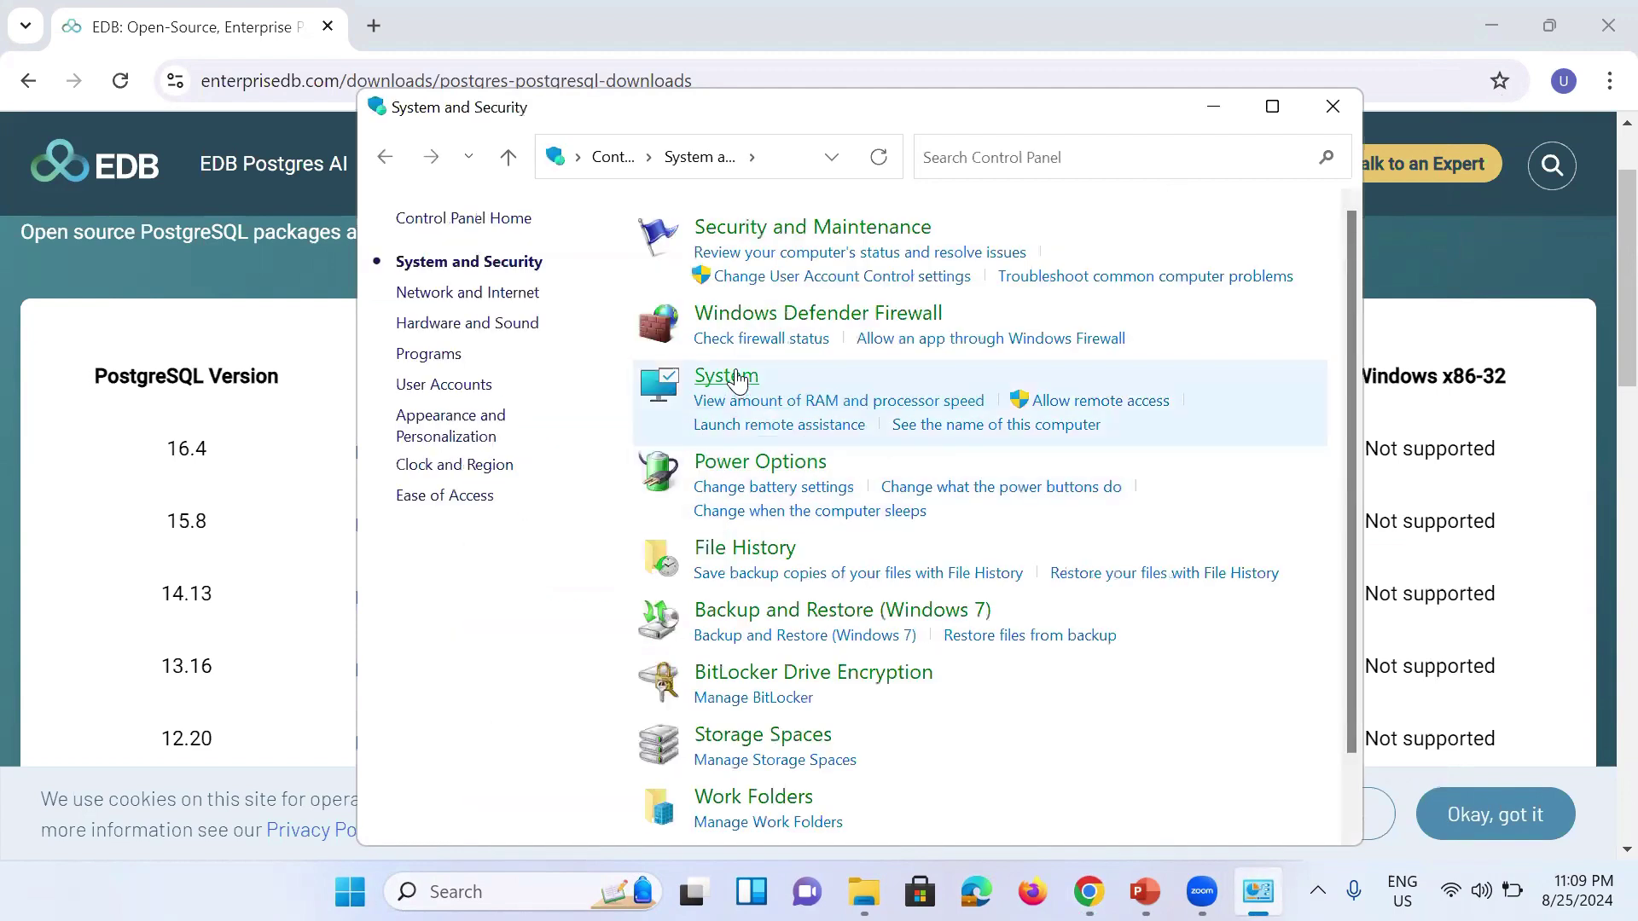
{"action": "left_click", "coordinate": [737, 380]}
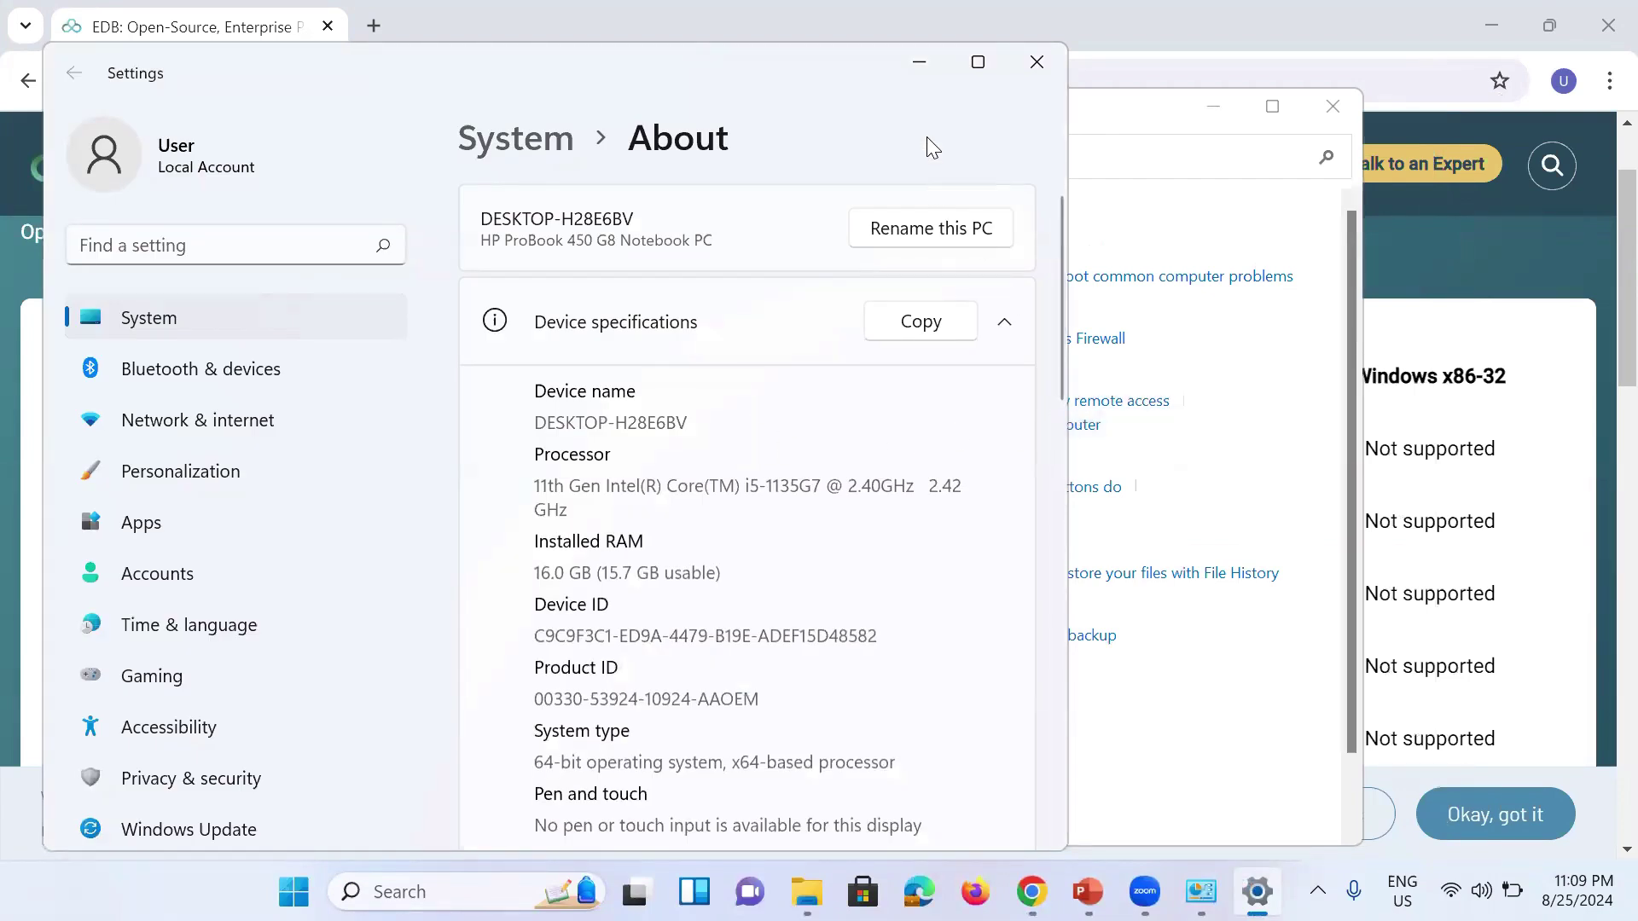
{"action": "left_click", "coordinate": [977, 61]}
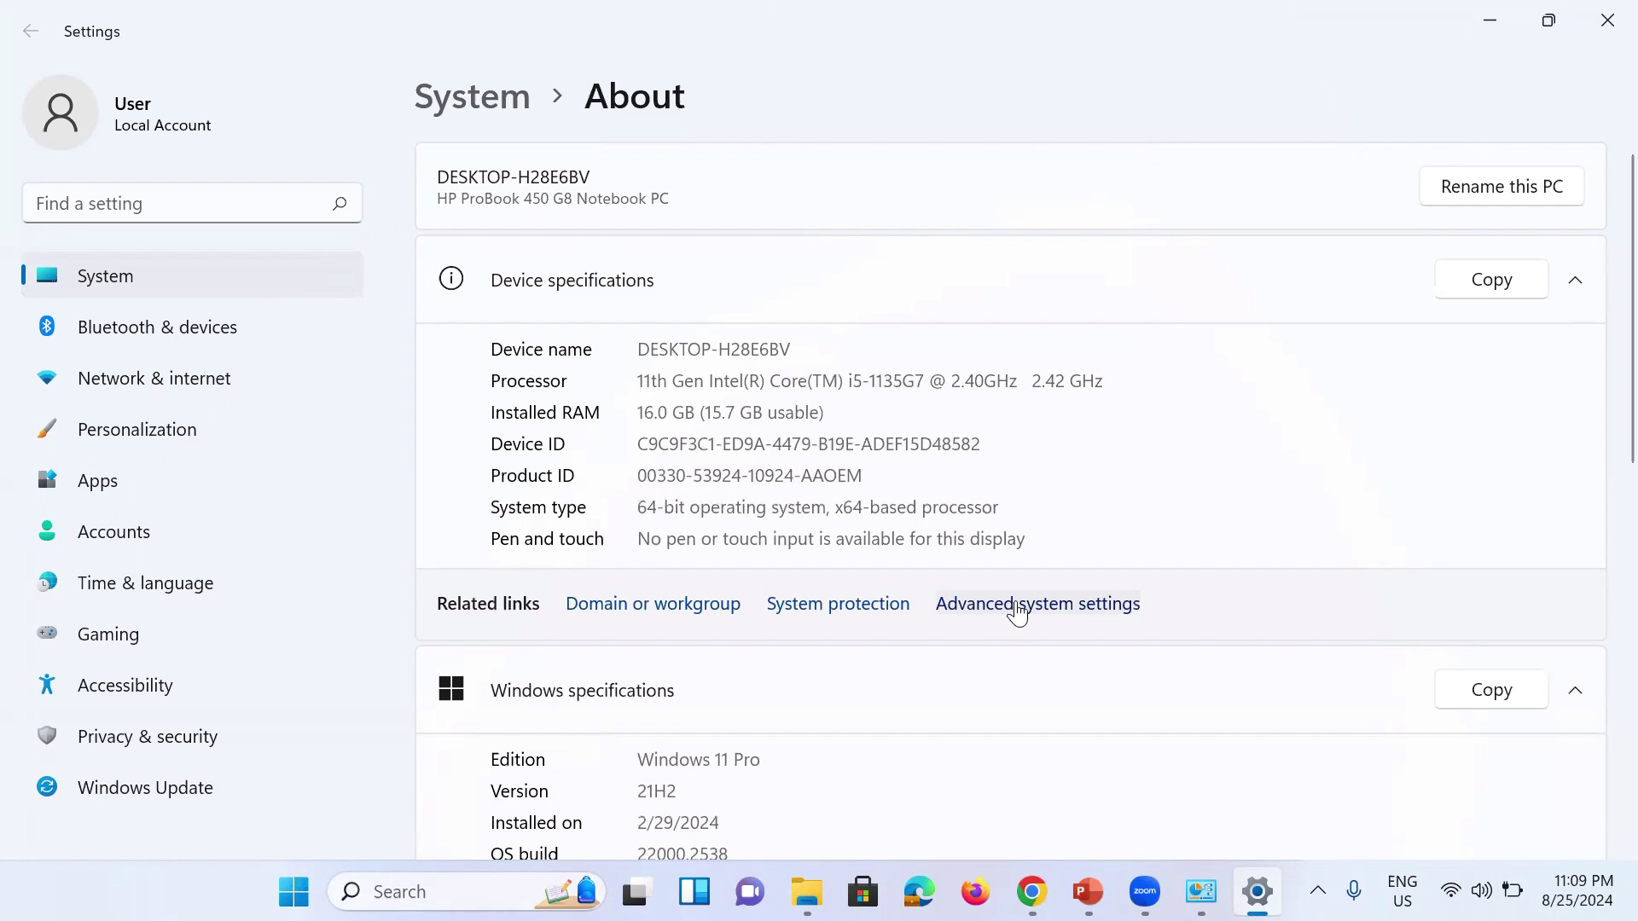
{"action": "left_click", "coordinate": [1051, 608]}
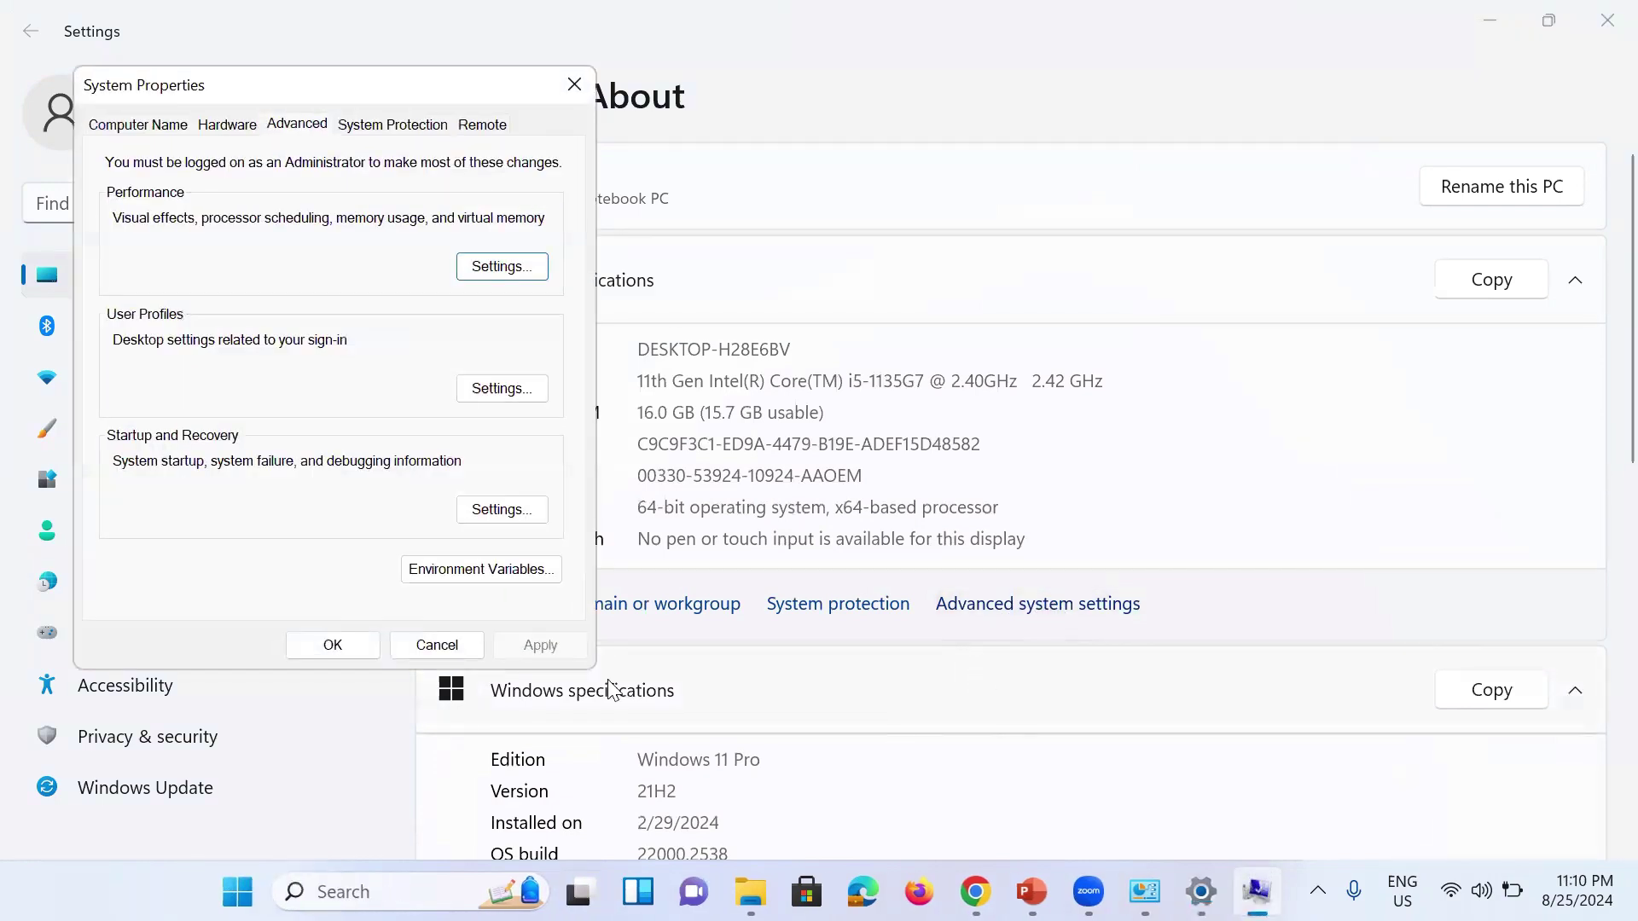
Step: Edit the system Path variable and add C:\Program Files\PostgreSQL\12\bin as a new entry
{"action": "left_click", "coordinate": [530, 569]}
{"action": "left_click", "coordinate": [671, 548]}
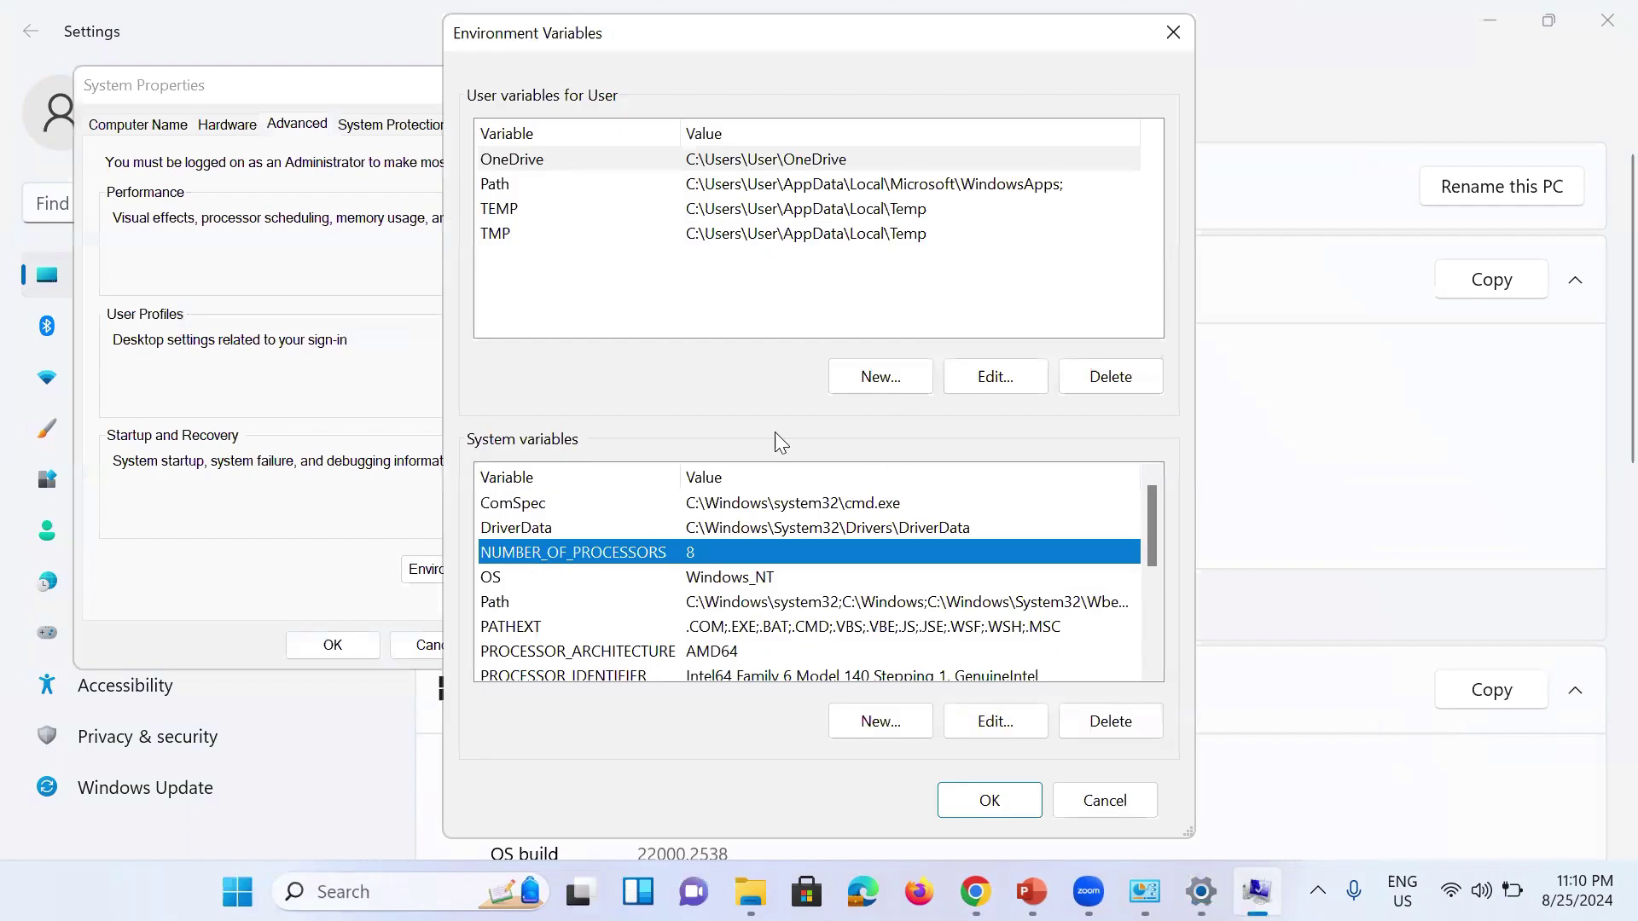
{"action": "left_click", "coordinate": [561, 602]}
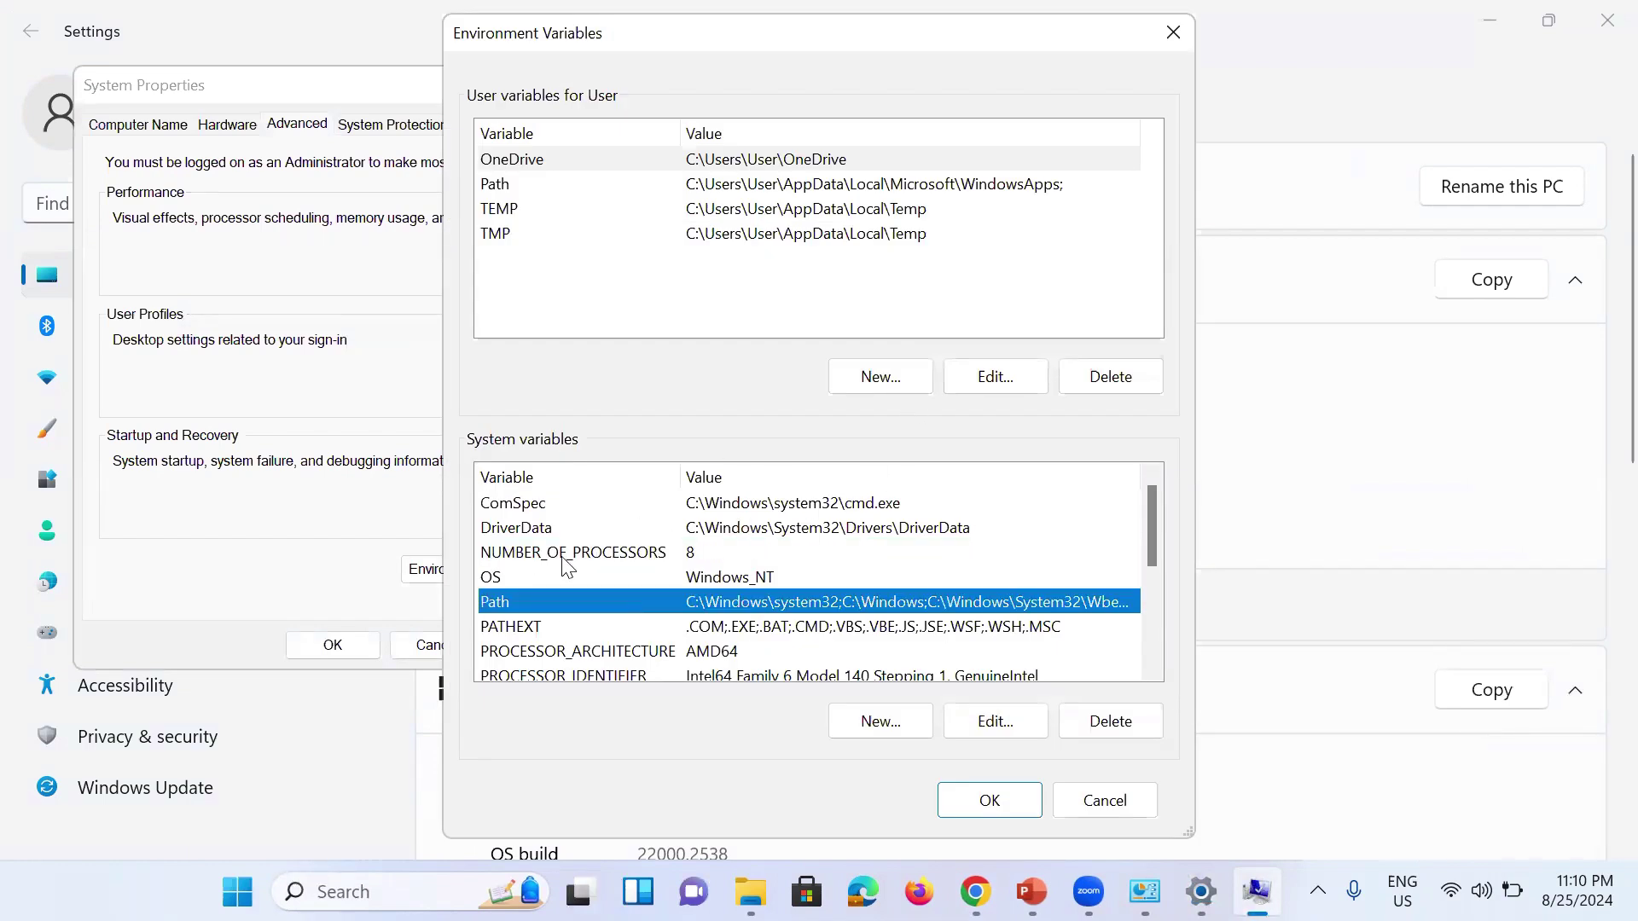
{"action": "double_click", "coordinate": [611, 593]}
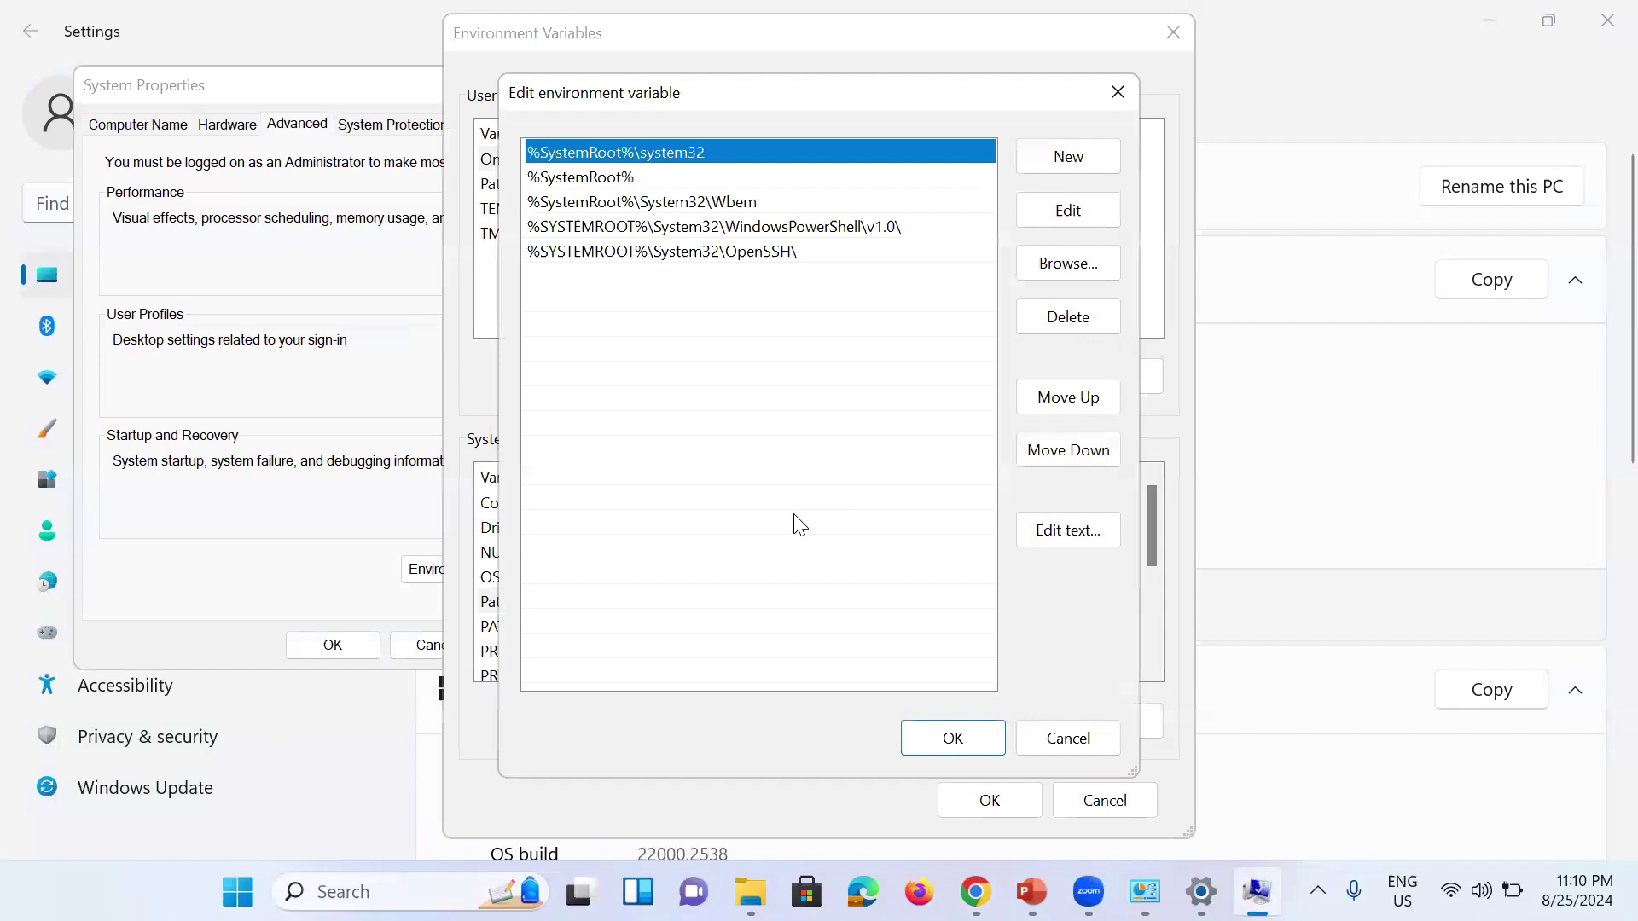
{"action": "left_click", "coordinate": [554, 285]}
{"action": "double_click", "coordinate": [543, 274]}
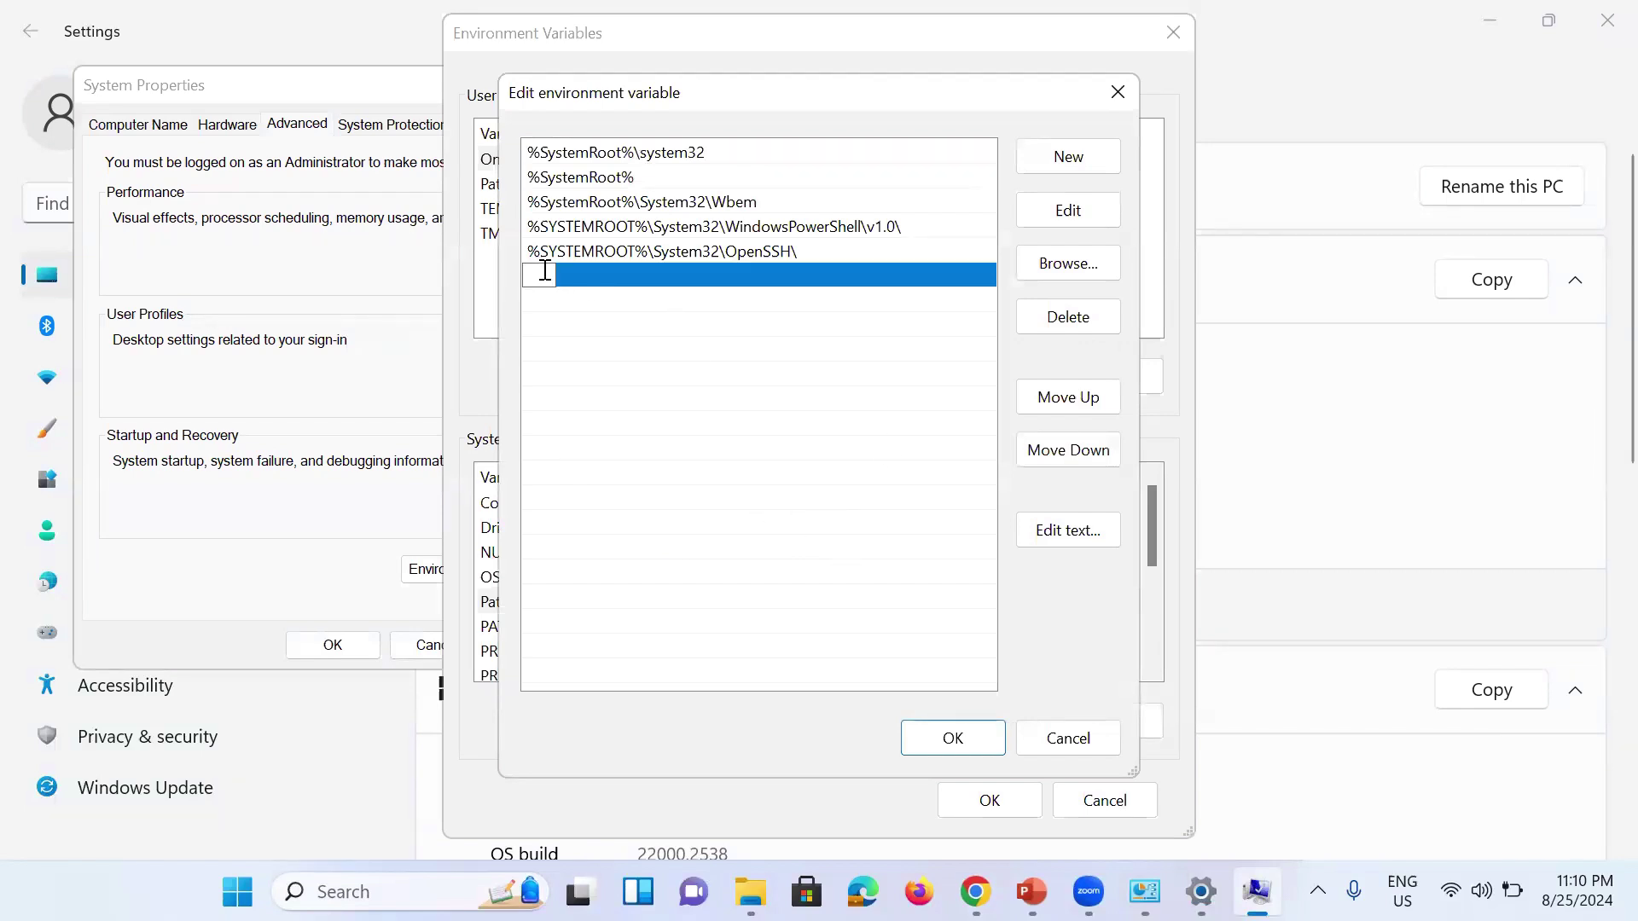
{"action": "key", "text": "ctrl+v"}
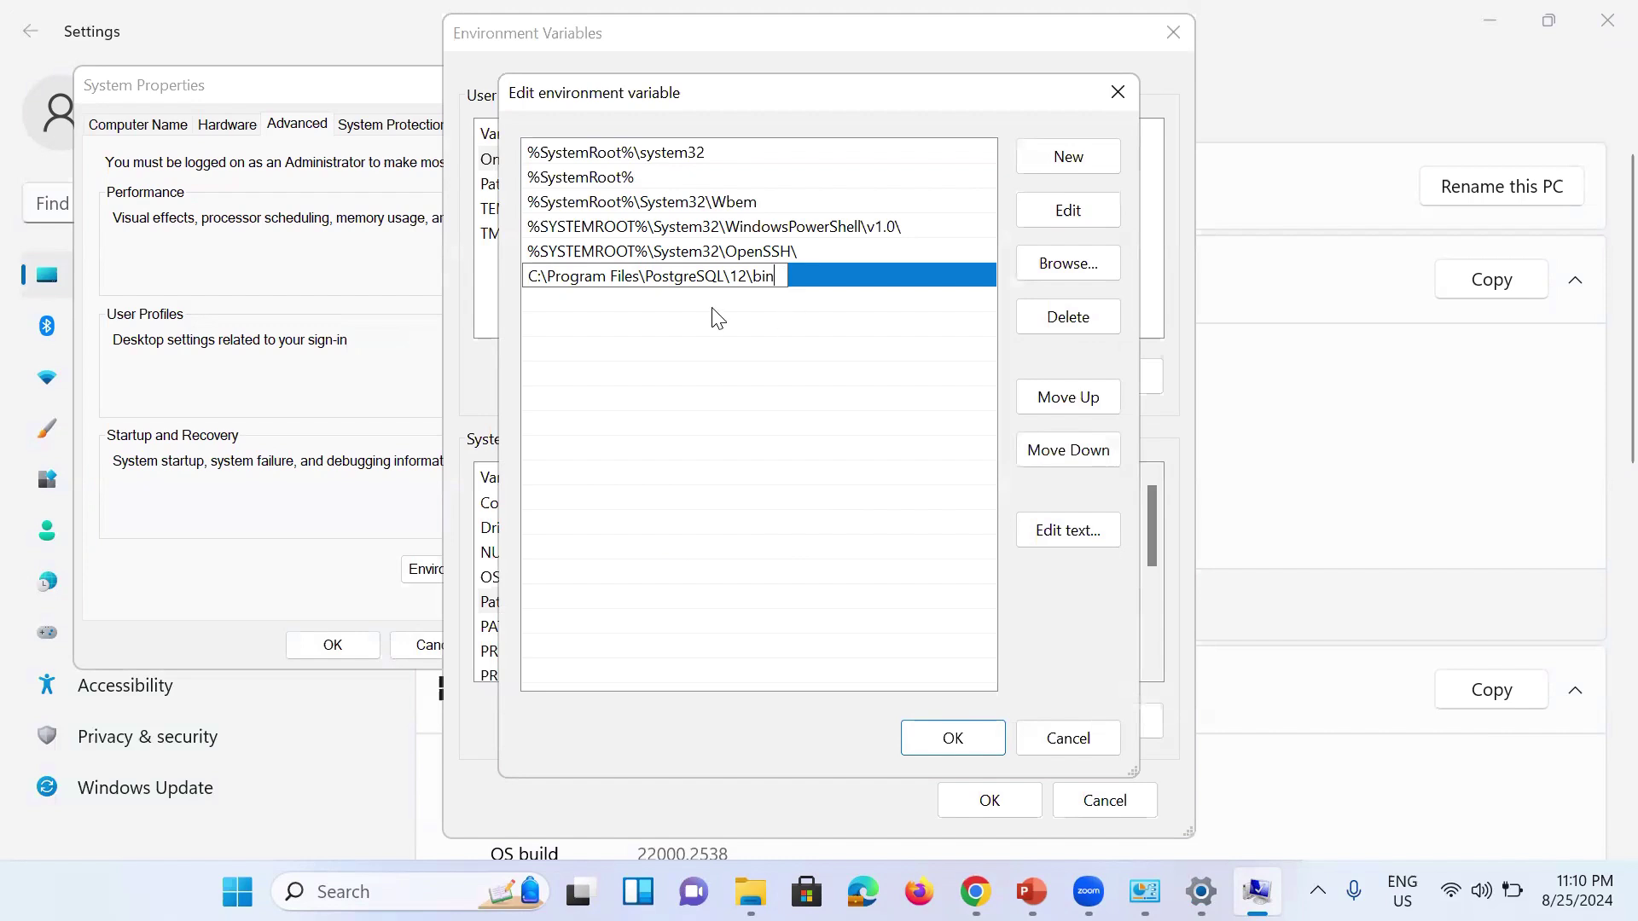
{"action": "left_click", "coordinate": [550, 307]}
Step: Add C:\Program Files\PostgreSQL\12\lib to Path and confirm all dialogs with OK
{"action": "double_click", "coordinate": [551, 300]}
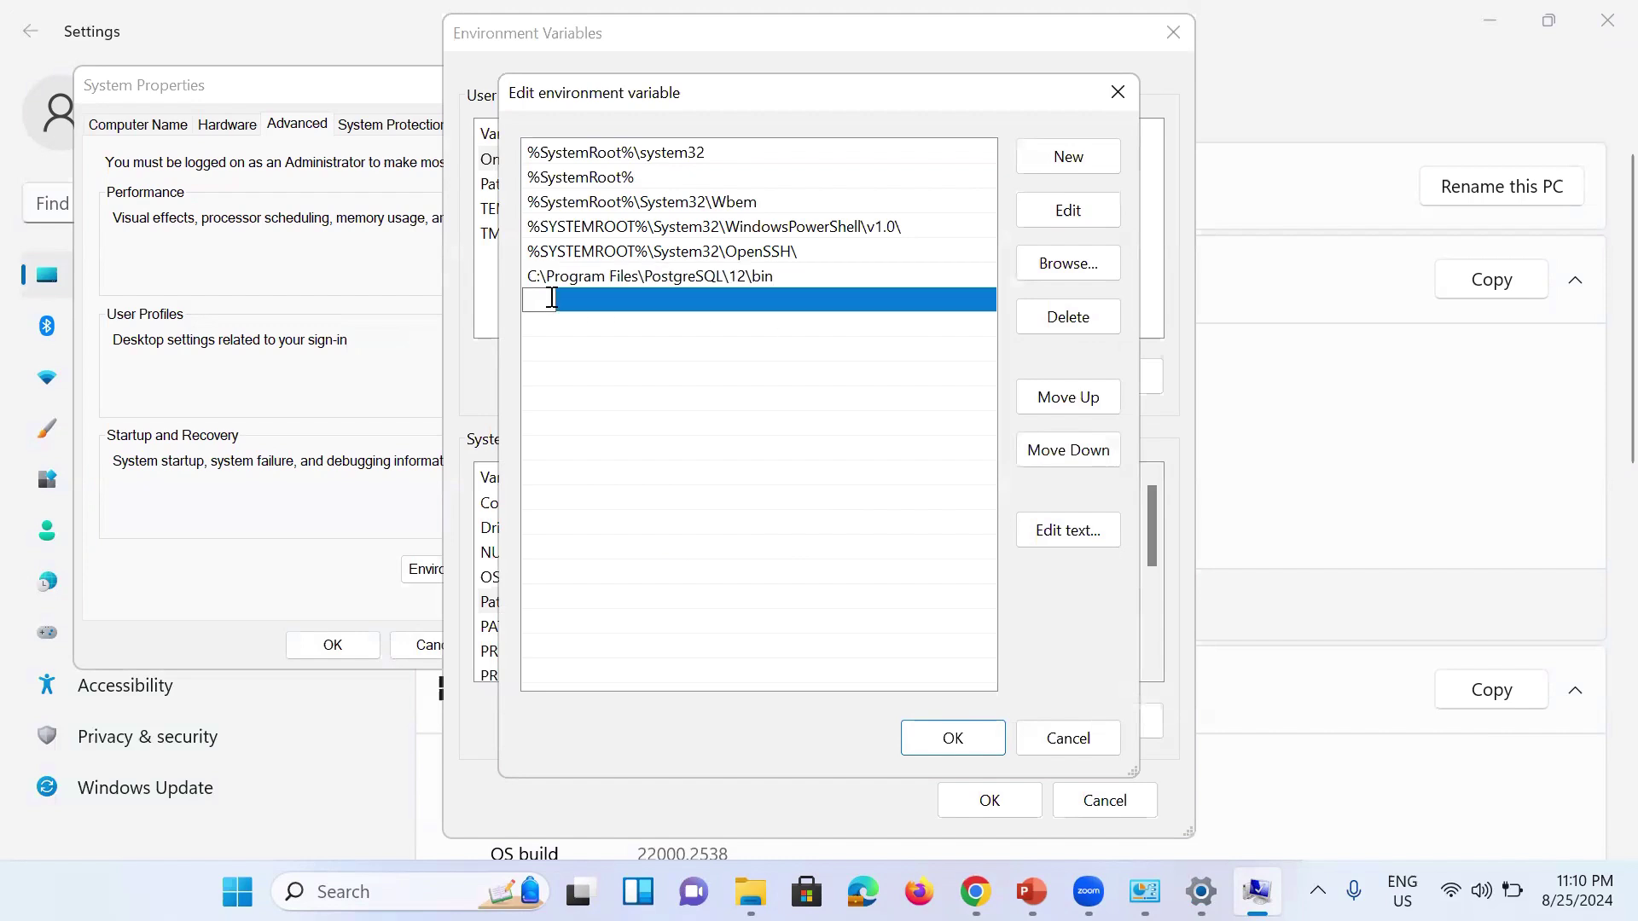
{"action": "key", "text": "ctrl+v"}
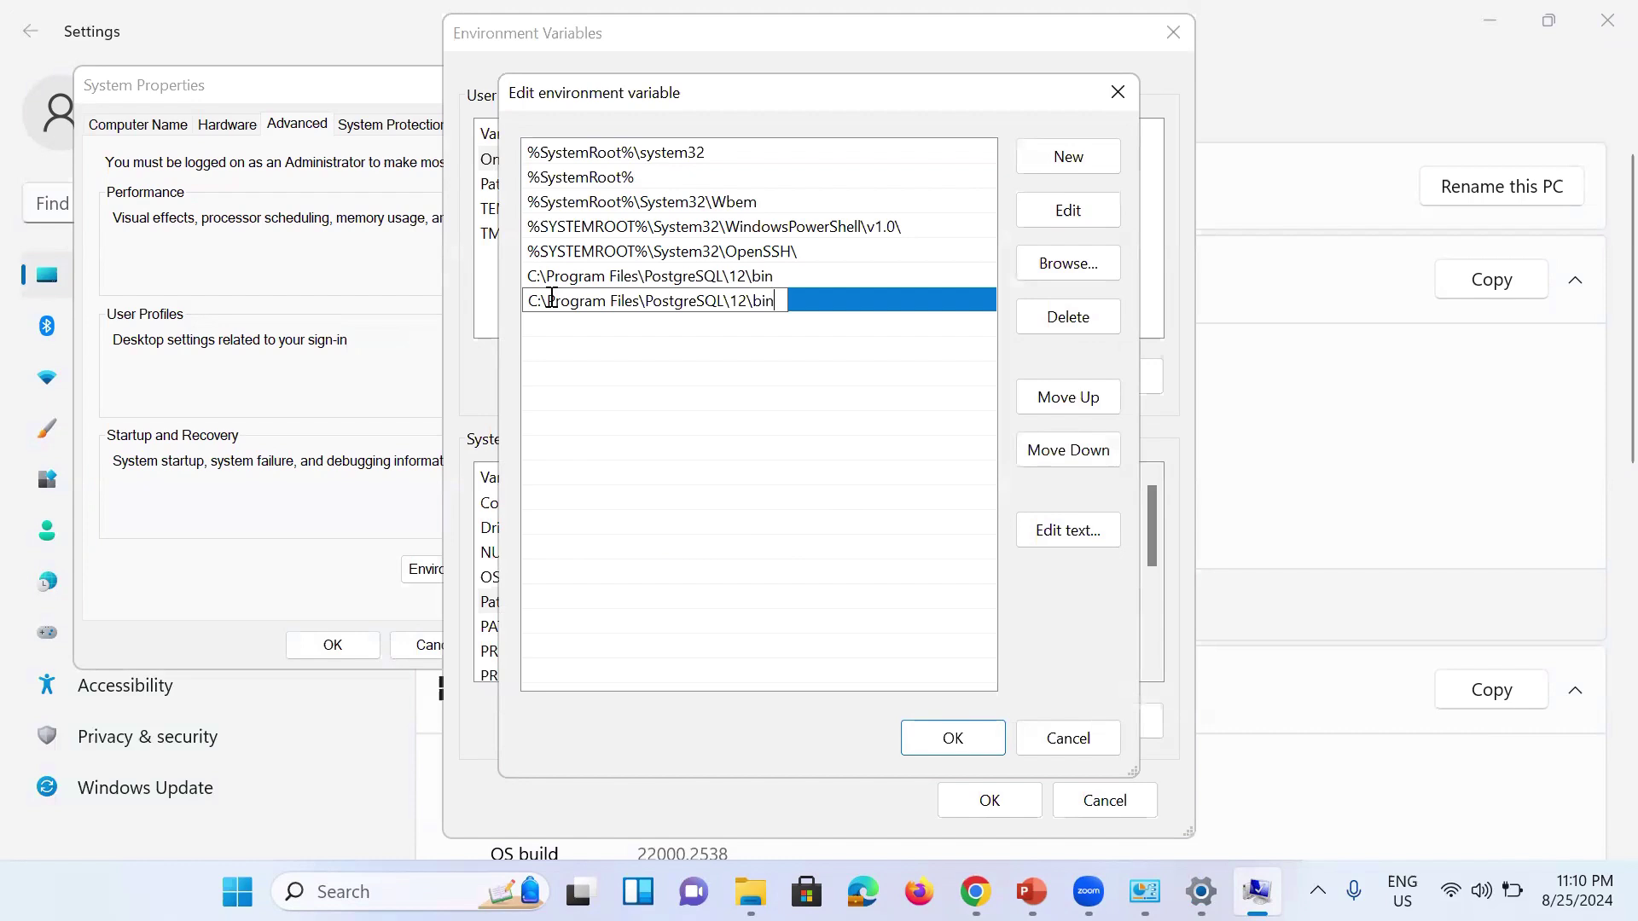
{"action": "key", "text": "BackSpace"}
{"action": "key", "text": "BackSpace"}
{"action": "key", "text": "BackSpace"}
{"action": "type", "text": "lib"}
{"action": "left_click", "coordinate": [819, 440]}
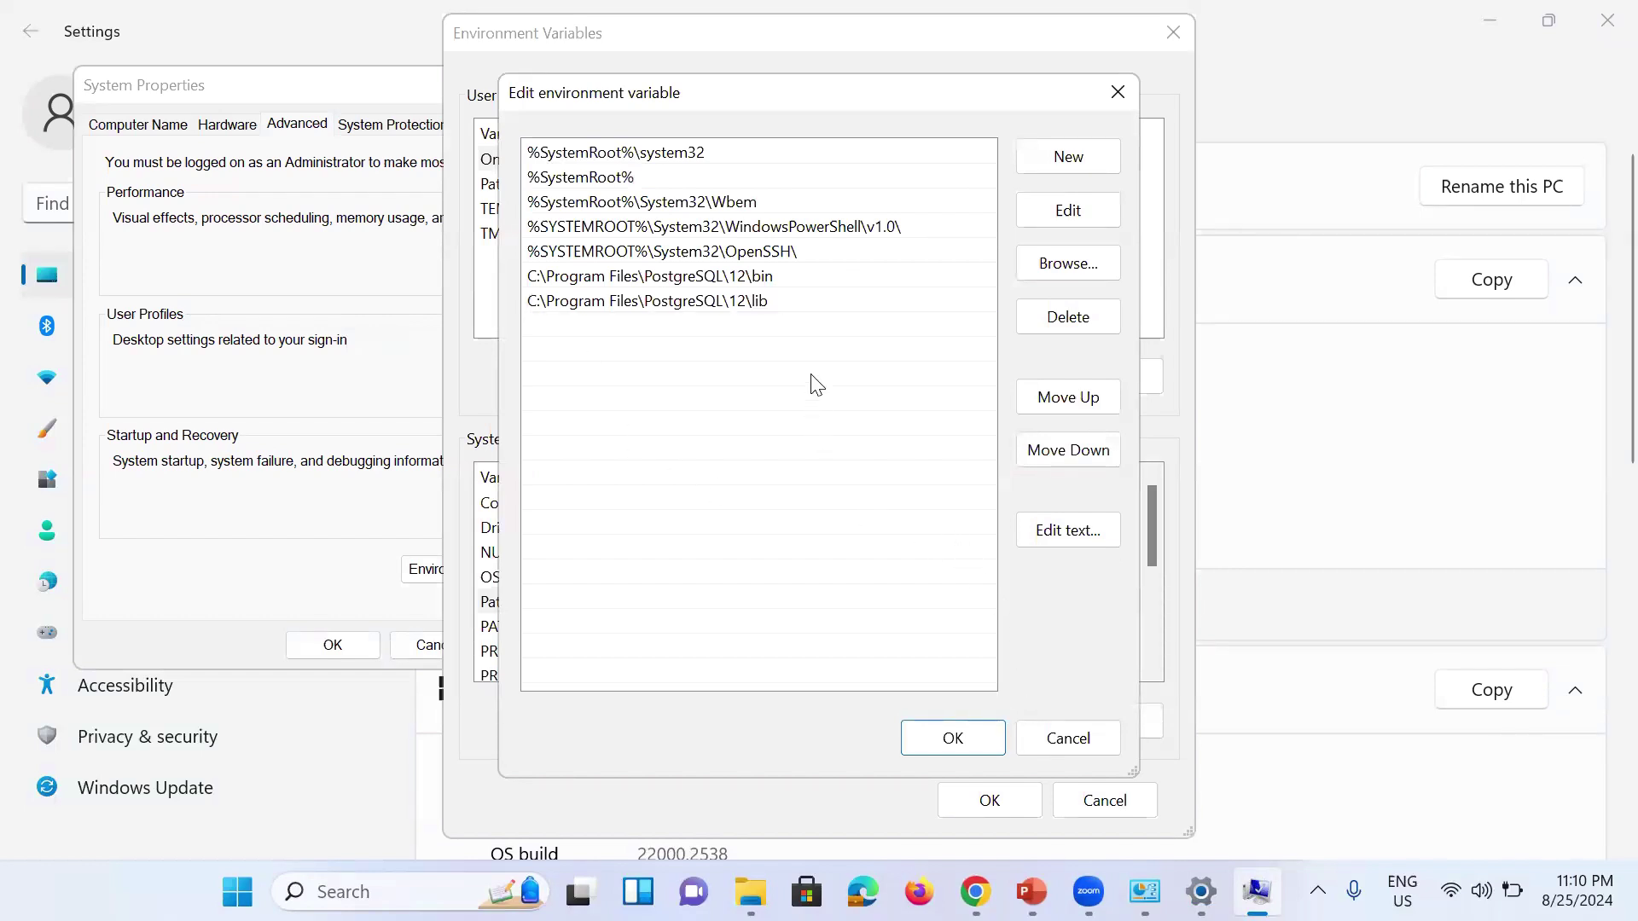
{"action": "left_click", "coordinate": [964, 739]}
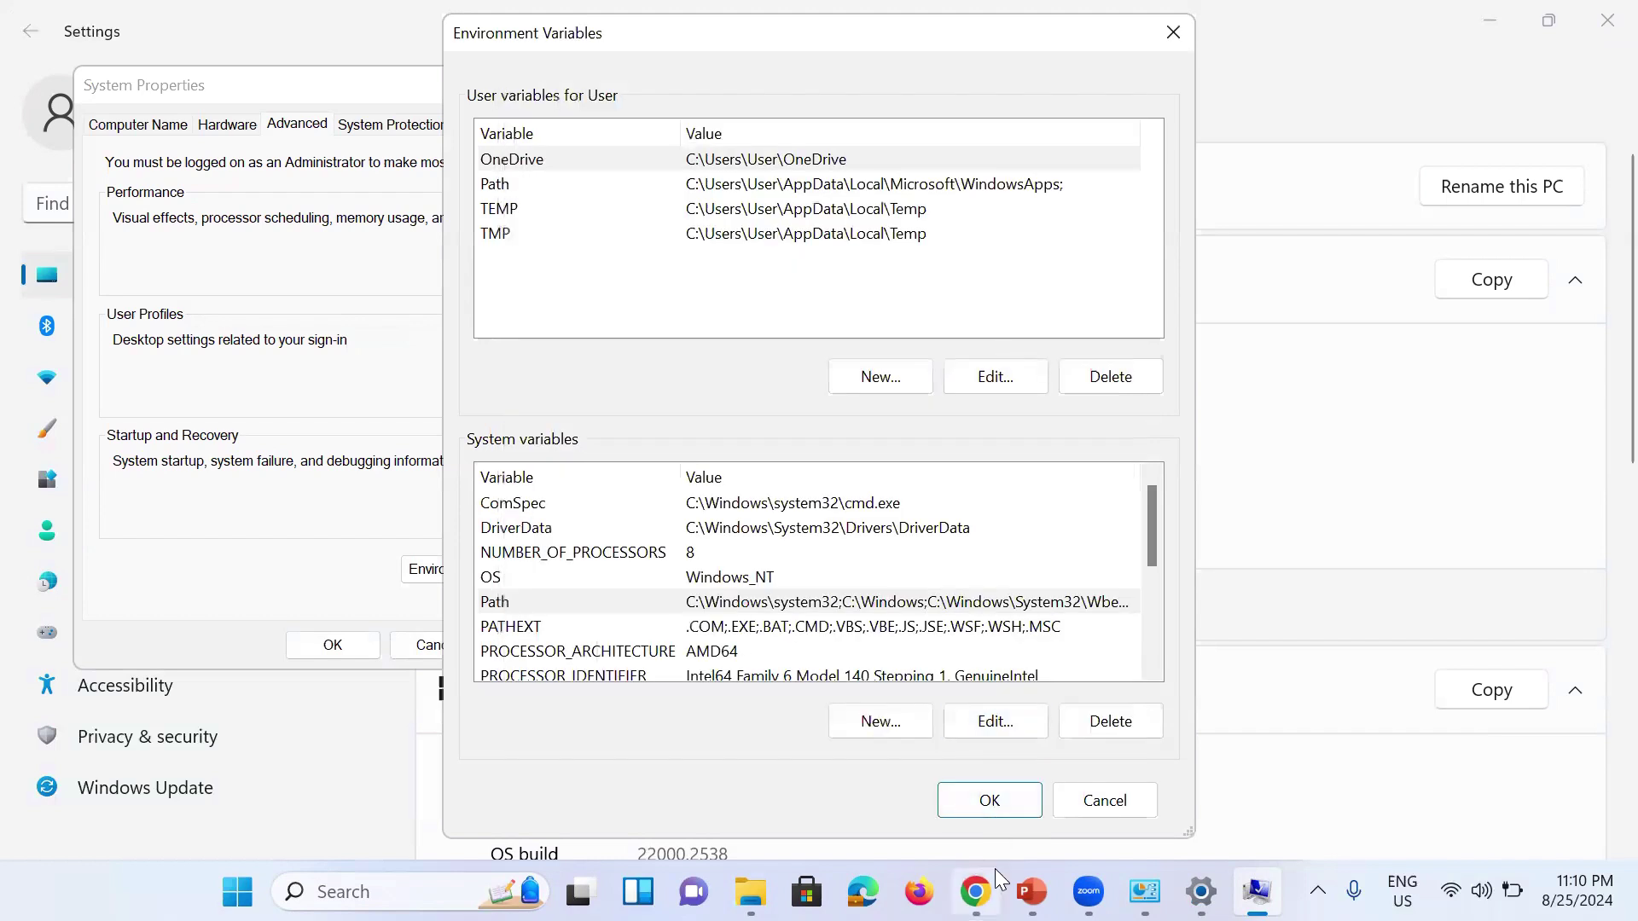
{"action": "mouse_move", "coordinate": [995, 869]}
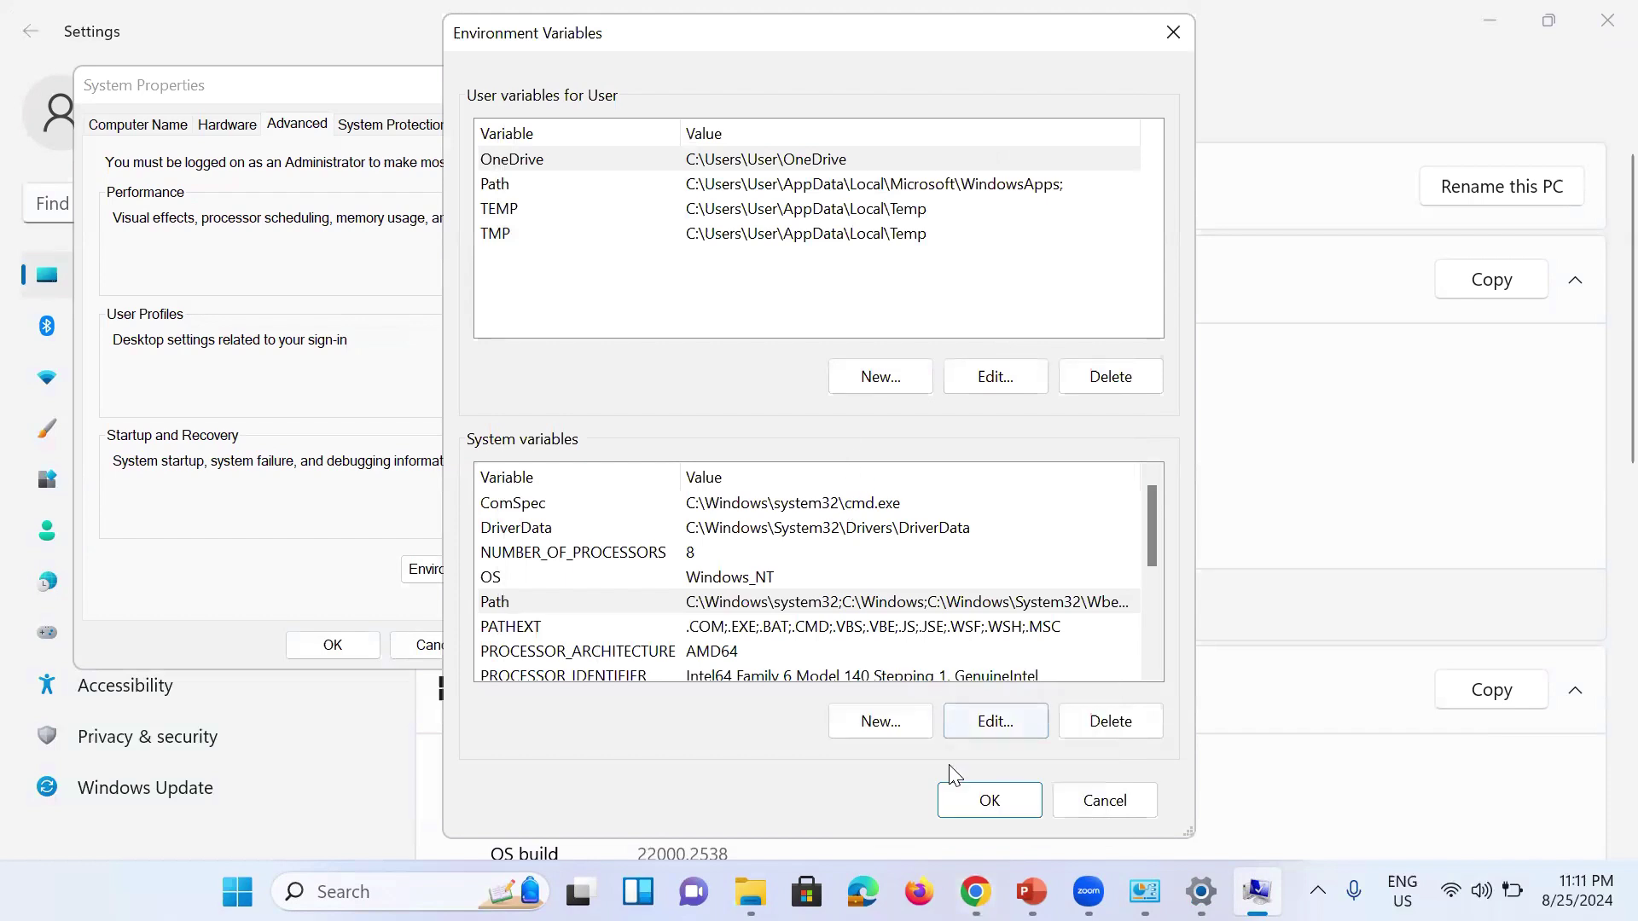
{"action": "left_click", "coordinate": [962, 804]}
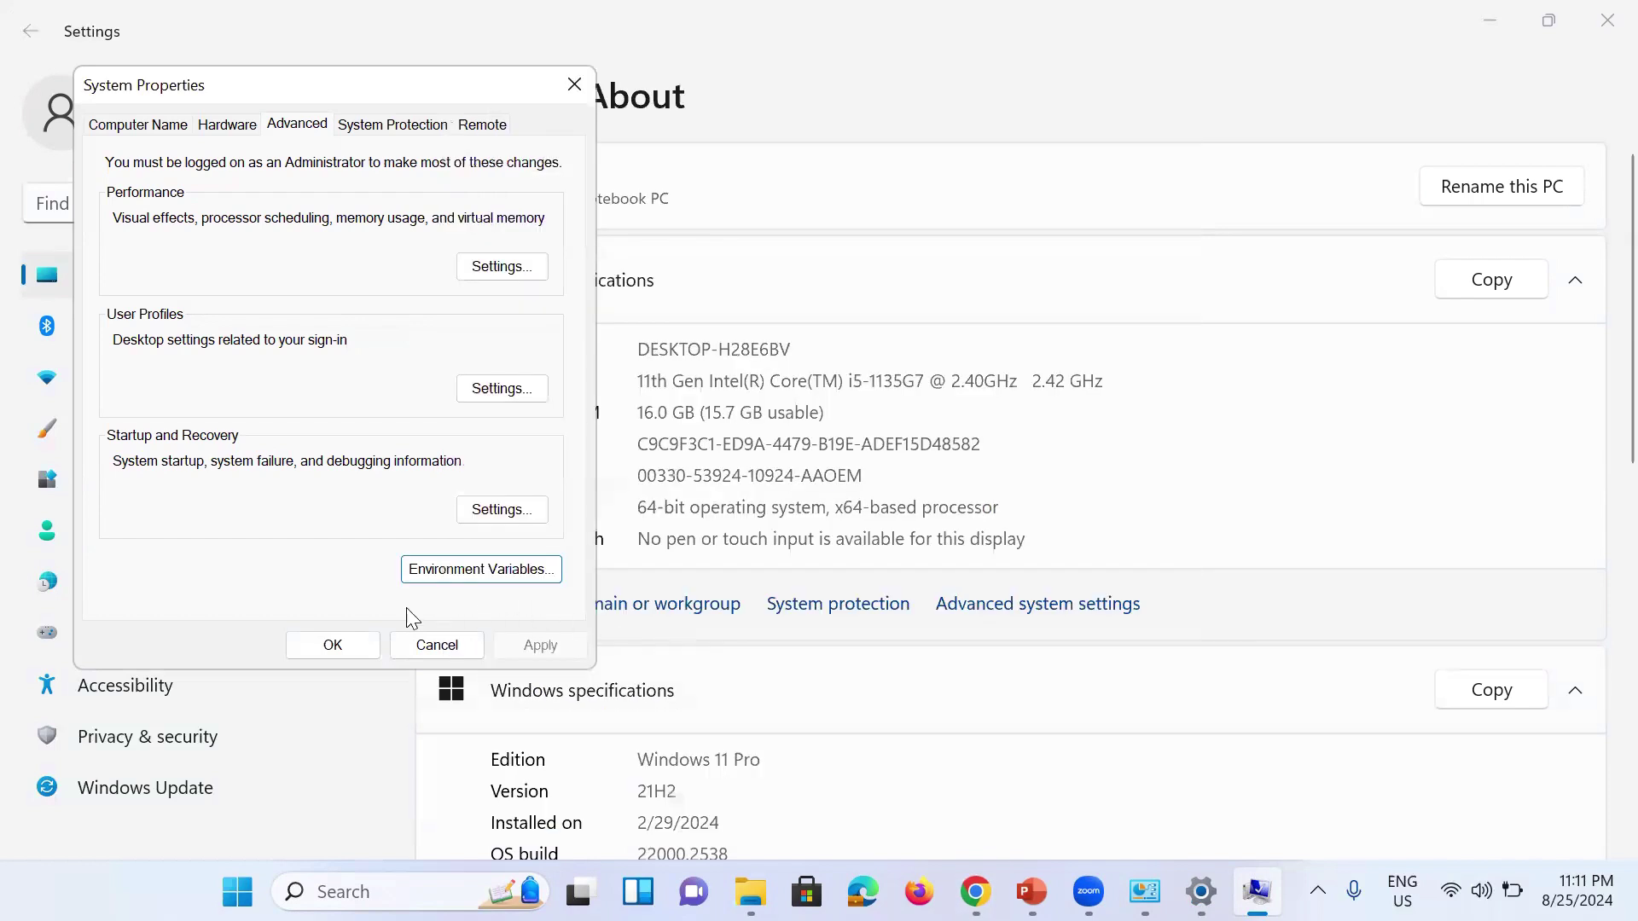
{"action": "left_click", "coordinate": [343, 646]}
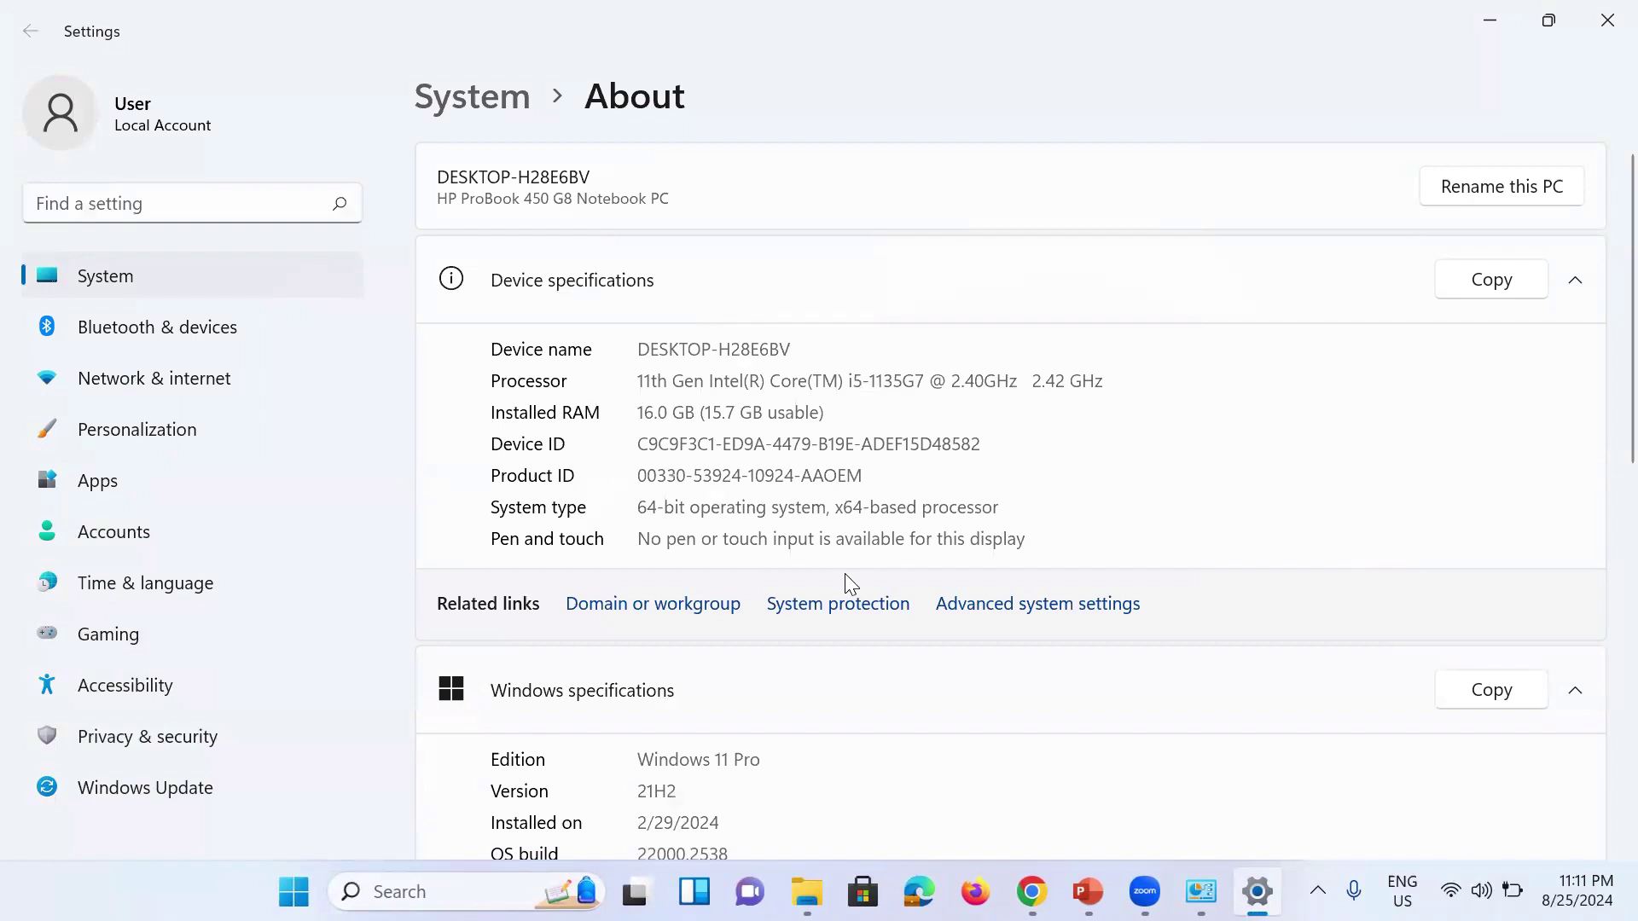
Step: Search 'cmd' and open a fresh Command Prompt window
{"action": "left_click", "coordinate": [453, 891]}
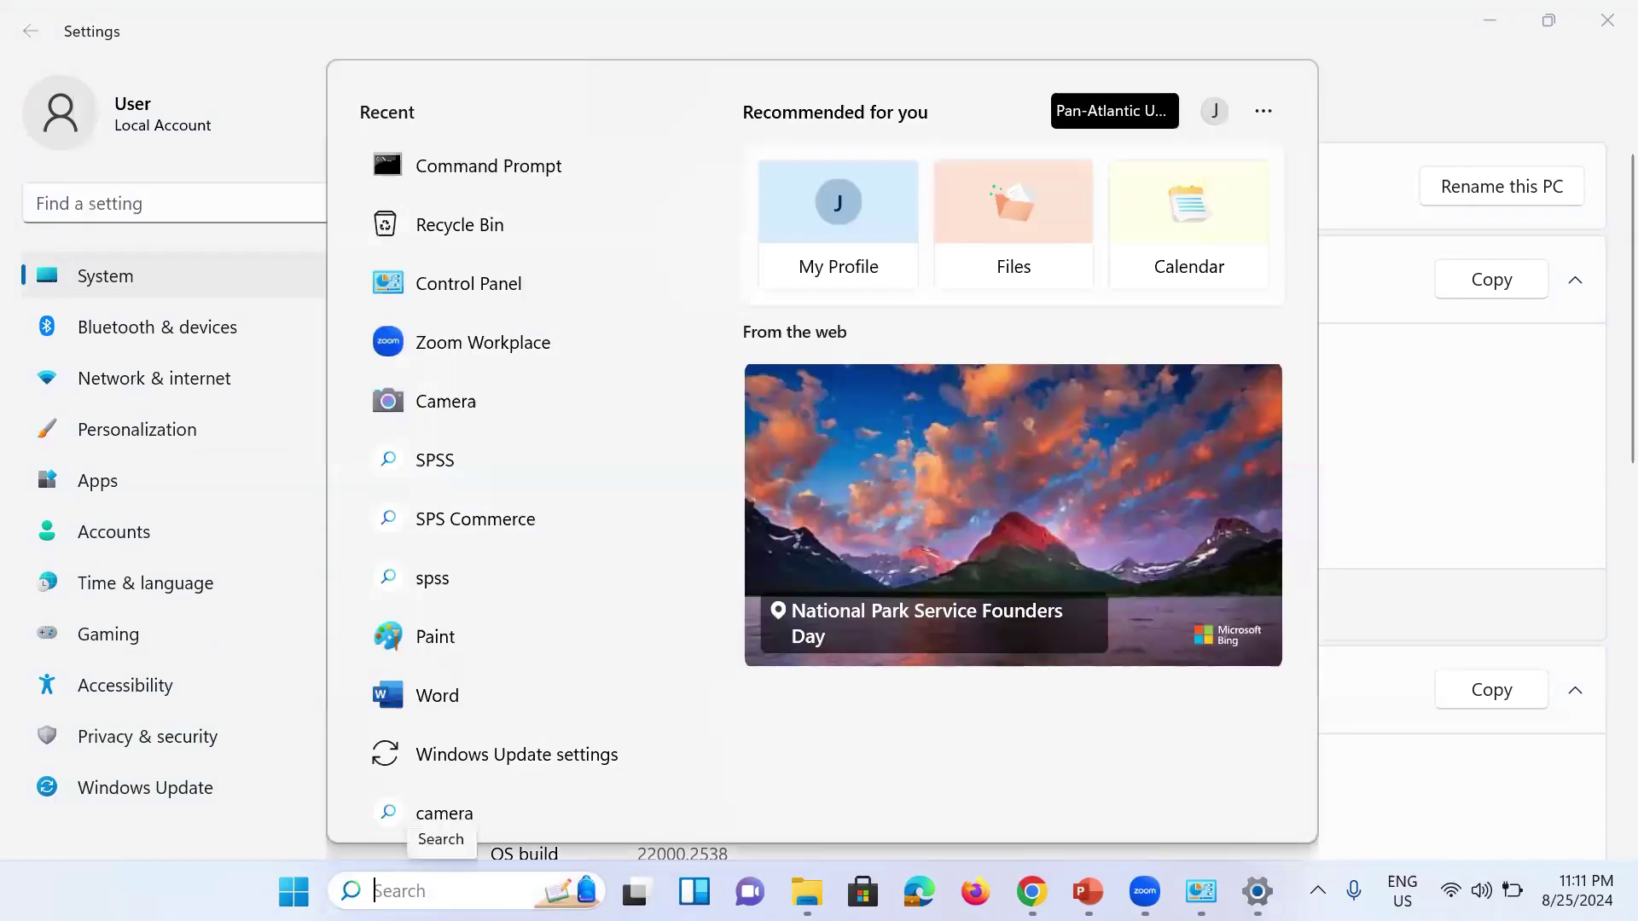
{"action": "type", "text": "cmd"}
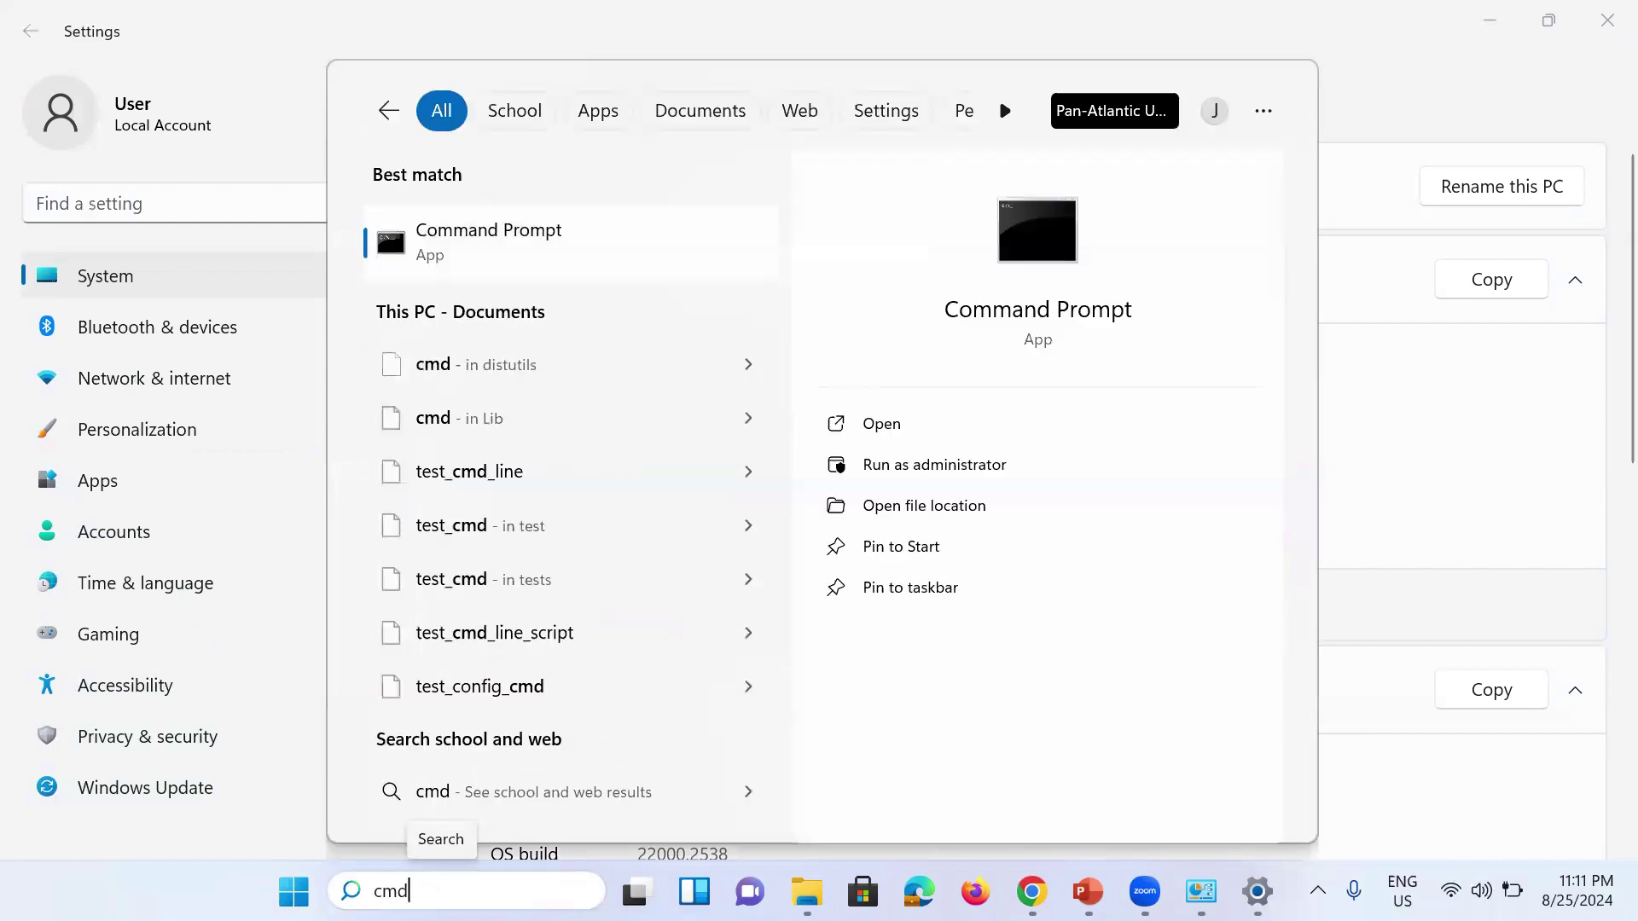
{"action": "left_click", "coordinate": [462, 256]}
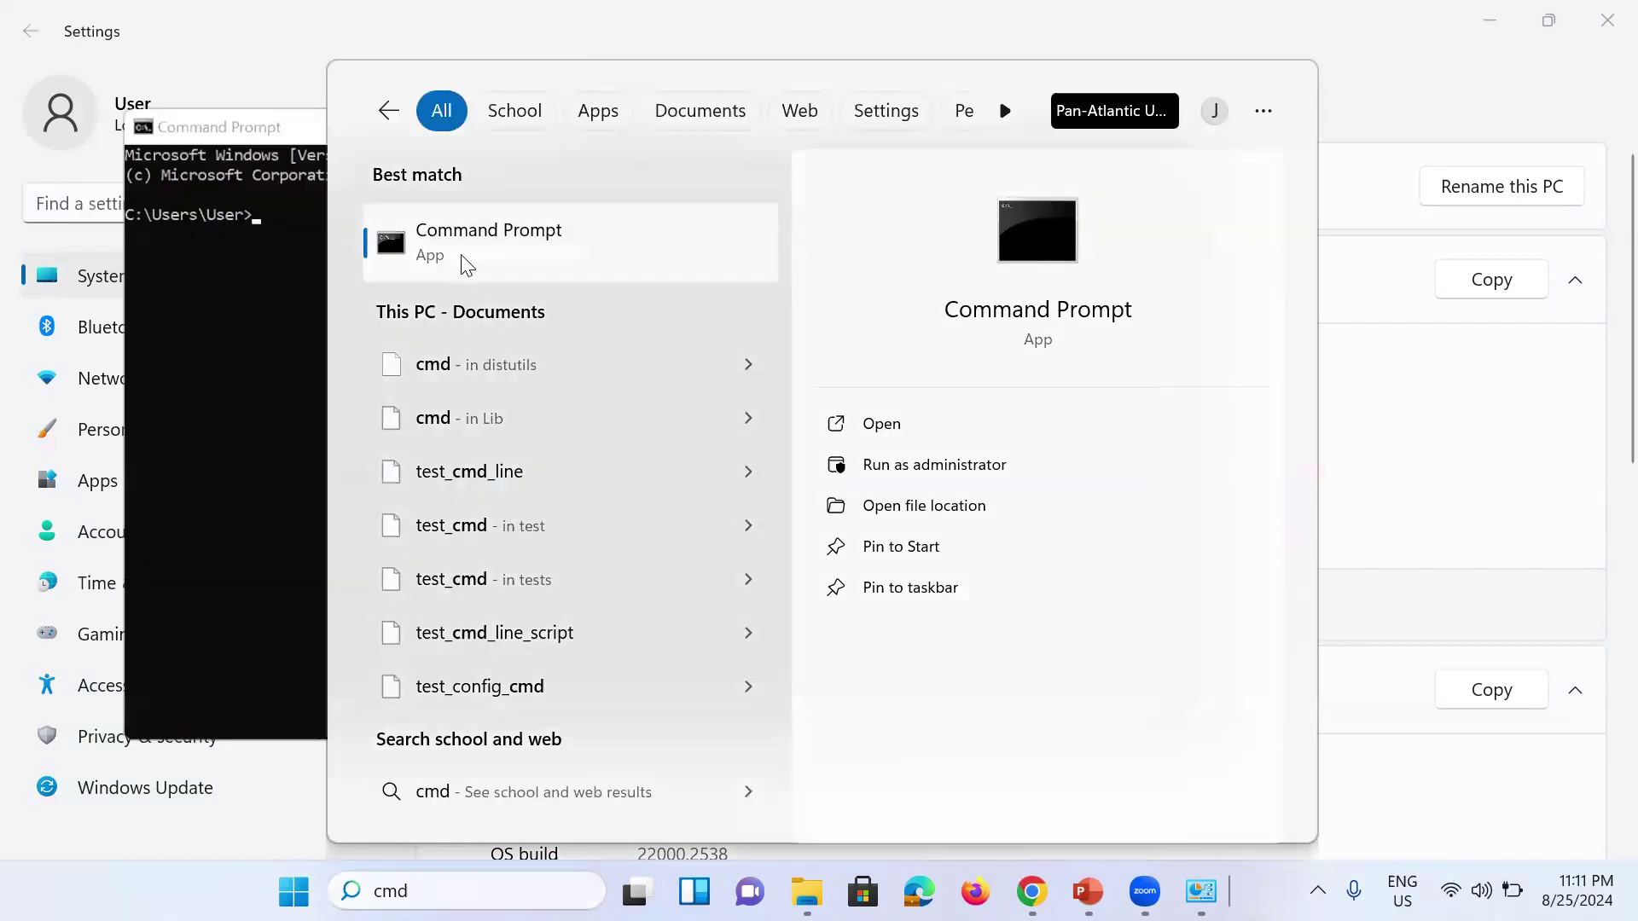
{"action": "left_click", "coordinate": [234, 311]}
{"action": "left_click", "coordinate": [261, 210]}
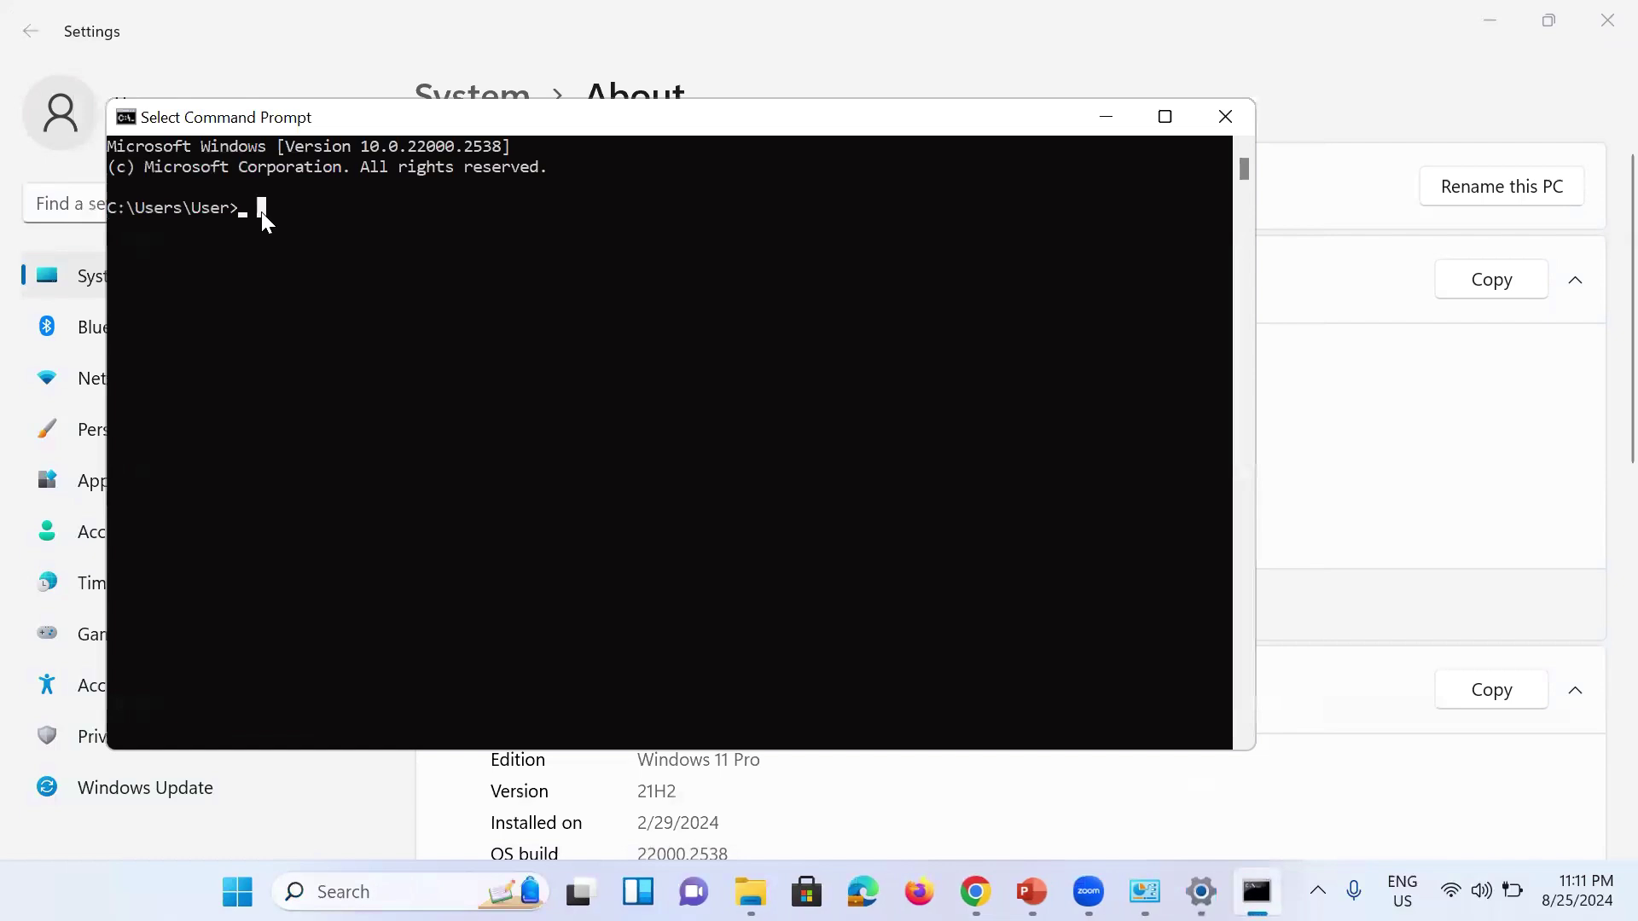
Step: Run psql -U postgres postgres and enter the postgres user's password to reach postgres=#
{"action": "type", "text": "psql -U pos"}
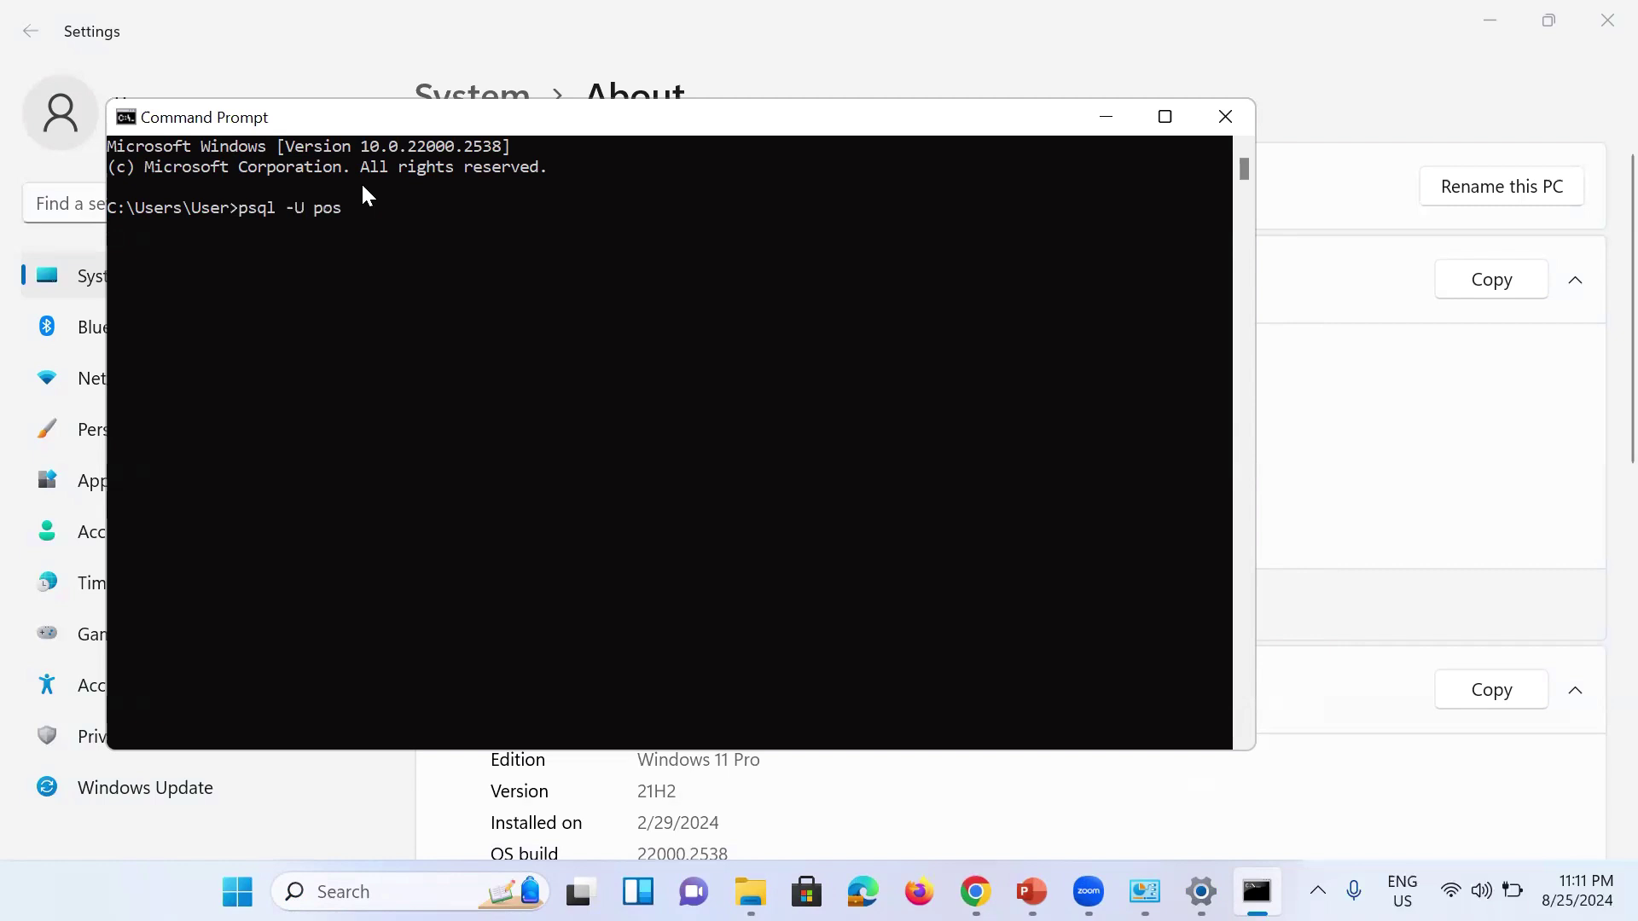
{"action": "type", "text": "tgres postgres"}
{"action": "key", "text": "Return"}
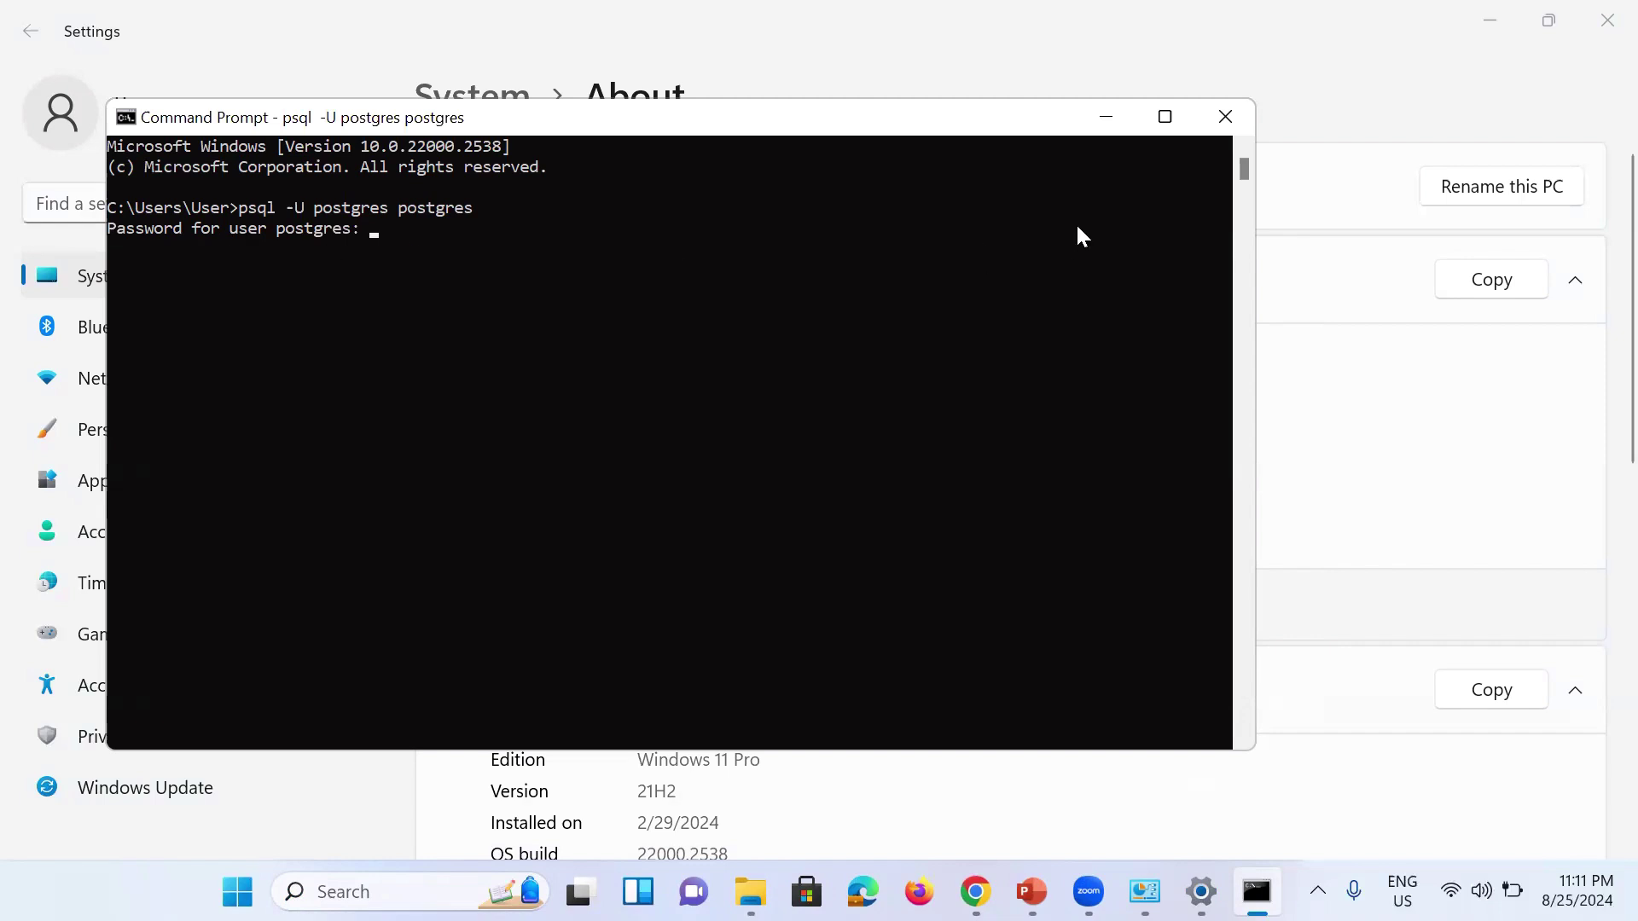
{"action": "key", "text": "Return"}
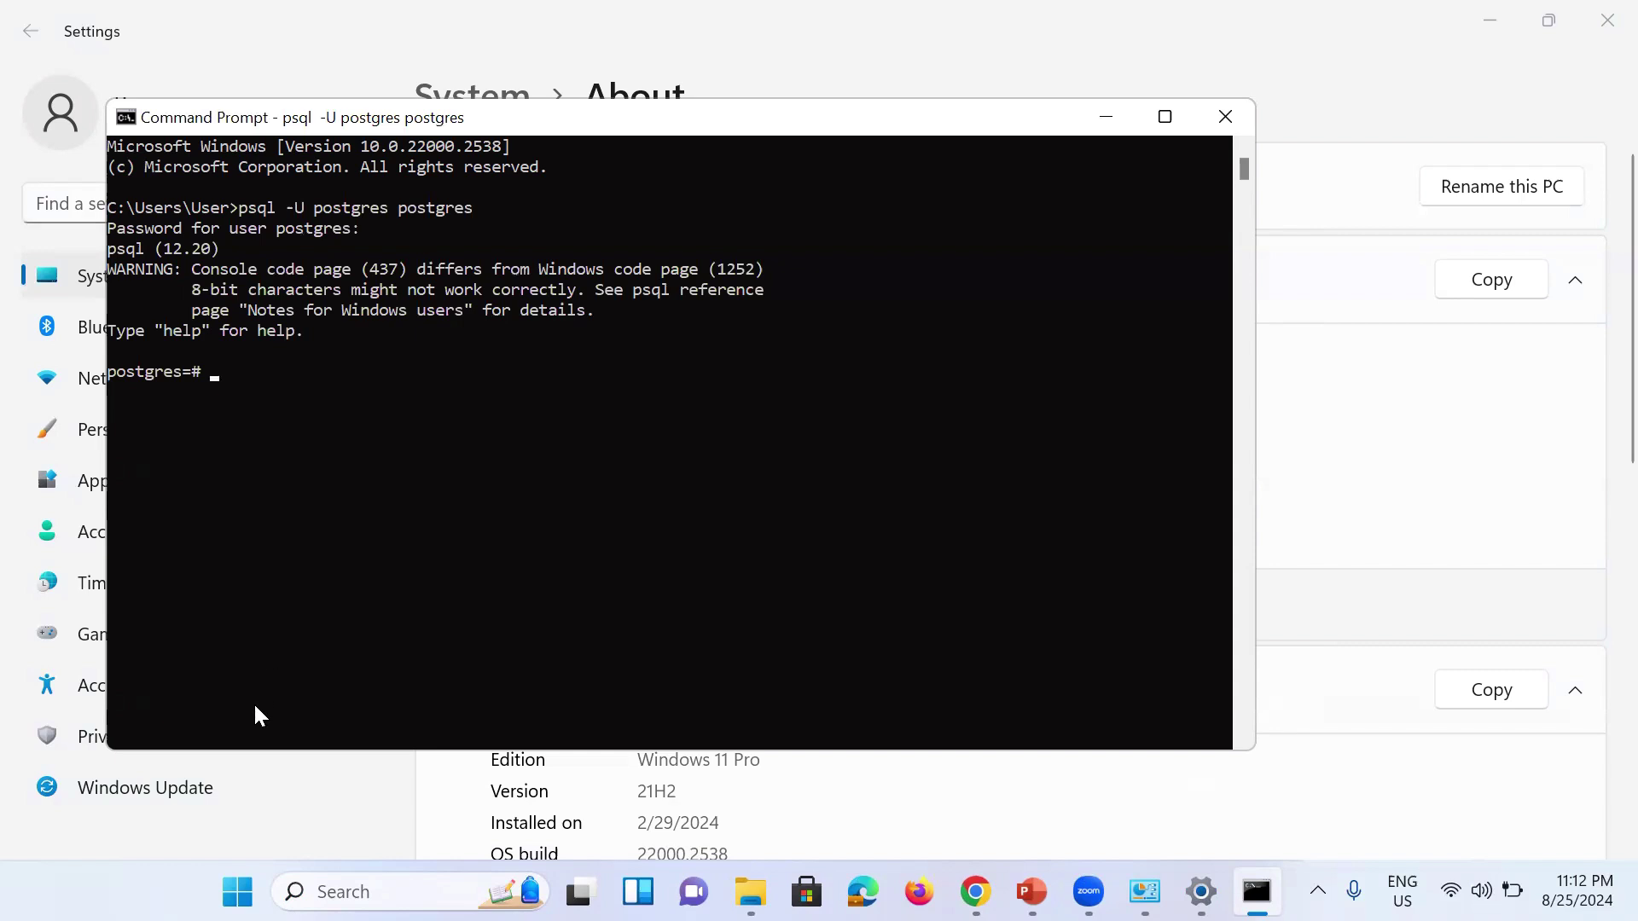
Step: Search 'pg' in the taskbar and launch pgAdmin 4
{"action": "left_click", "coordinate": [352, 890]}
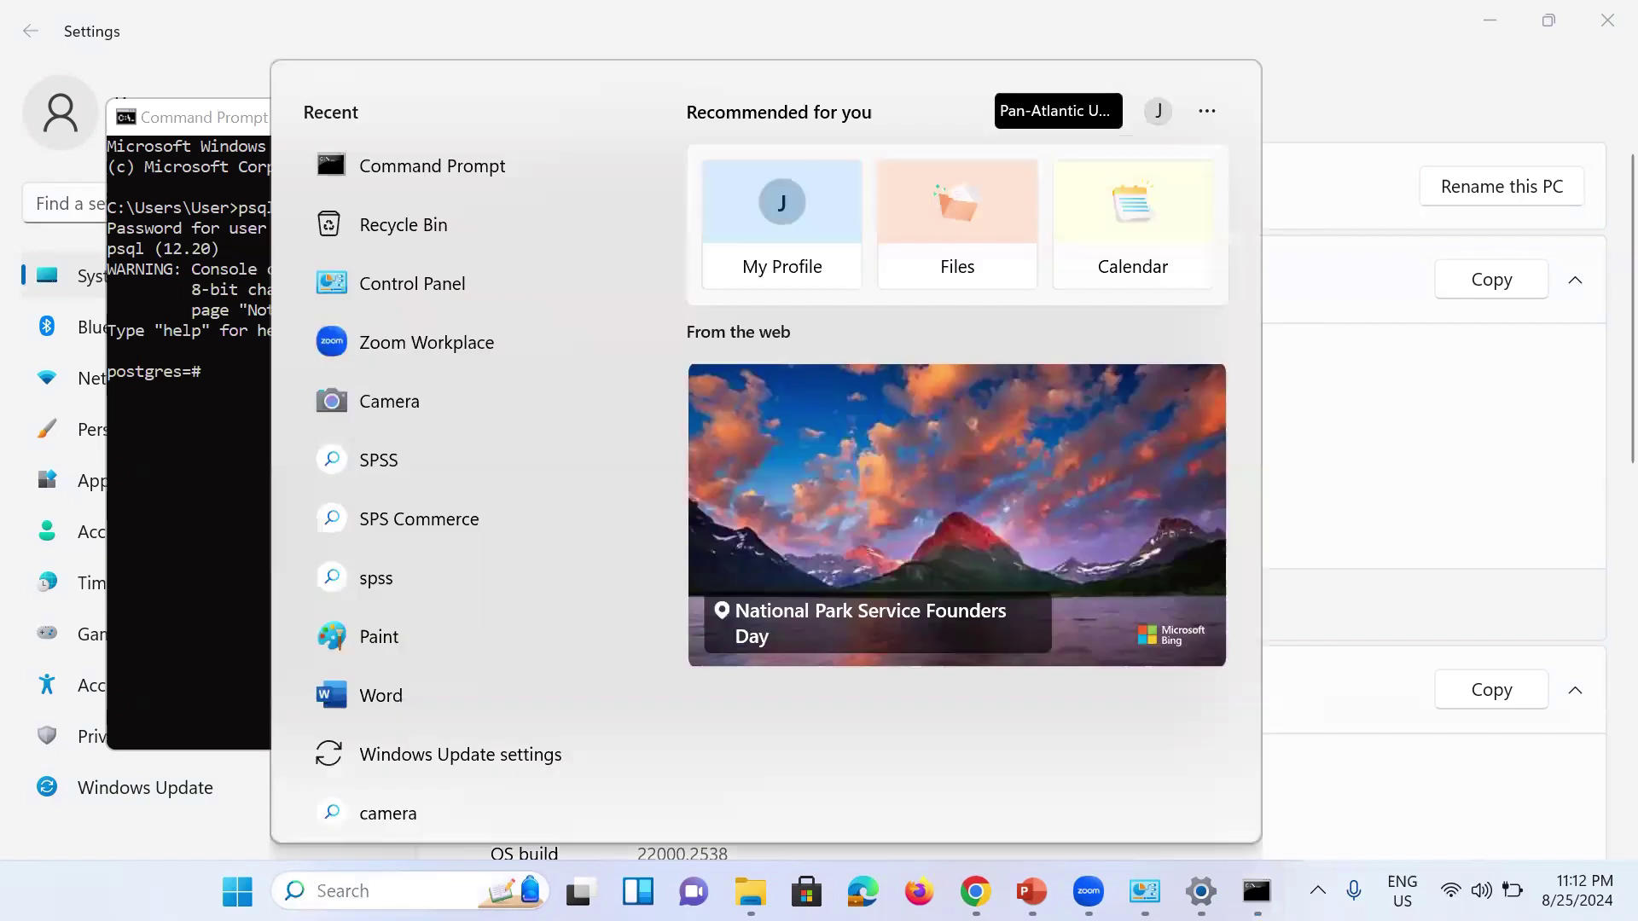
{"action": "type", "text": "pg"}
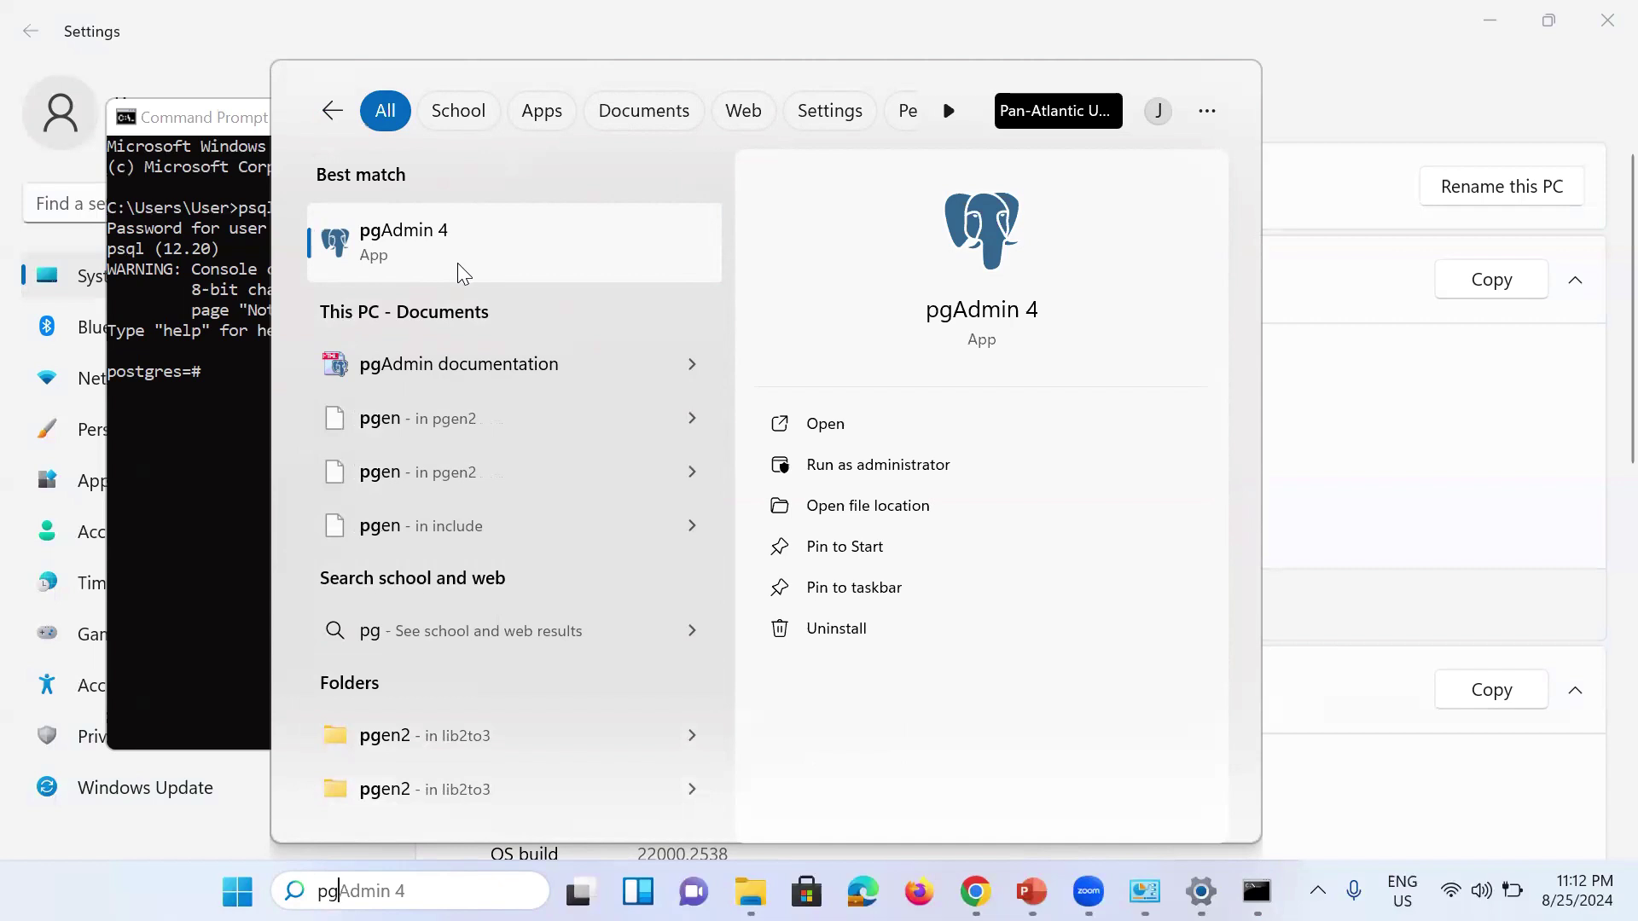
{"action": "left_click", "coordinate": [458, 264]}
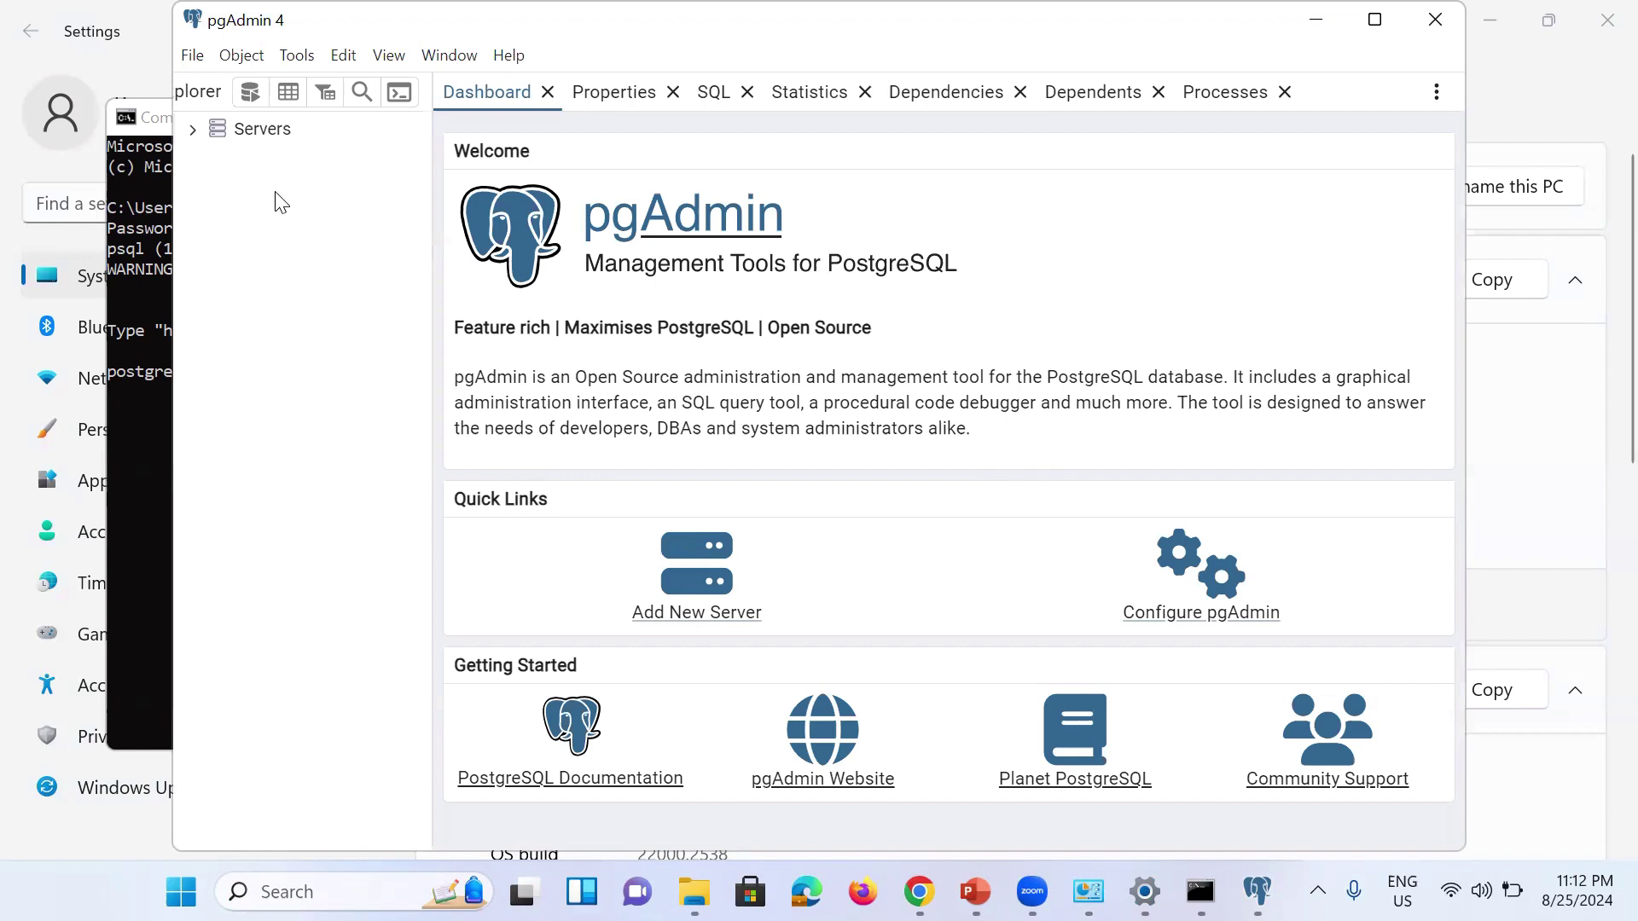
Step: Expand Servers and connect to PostgreSQL 12 by entering the postgres password
{"action": "left_click", "coordinate": [267, 140]}
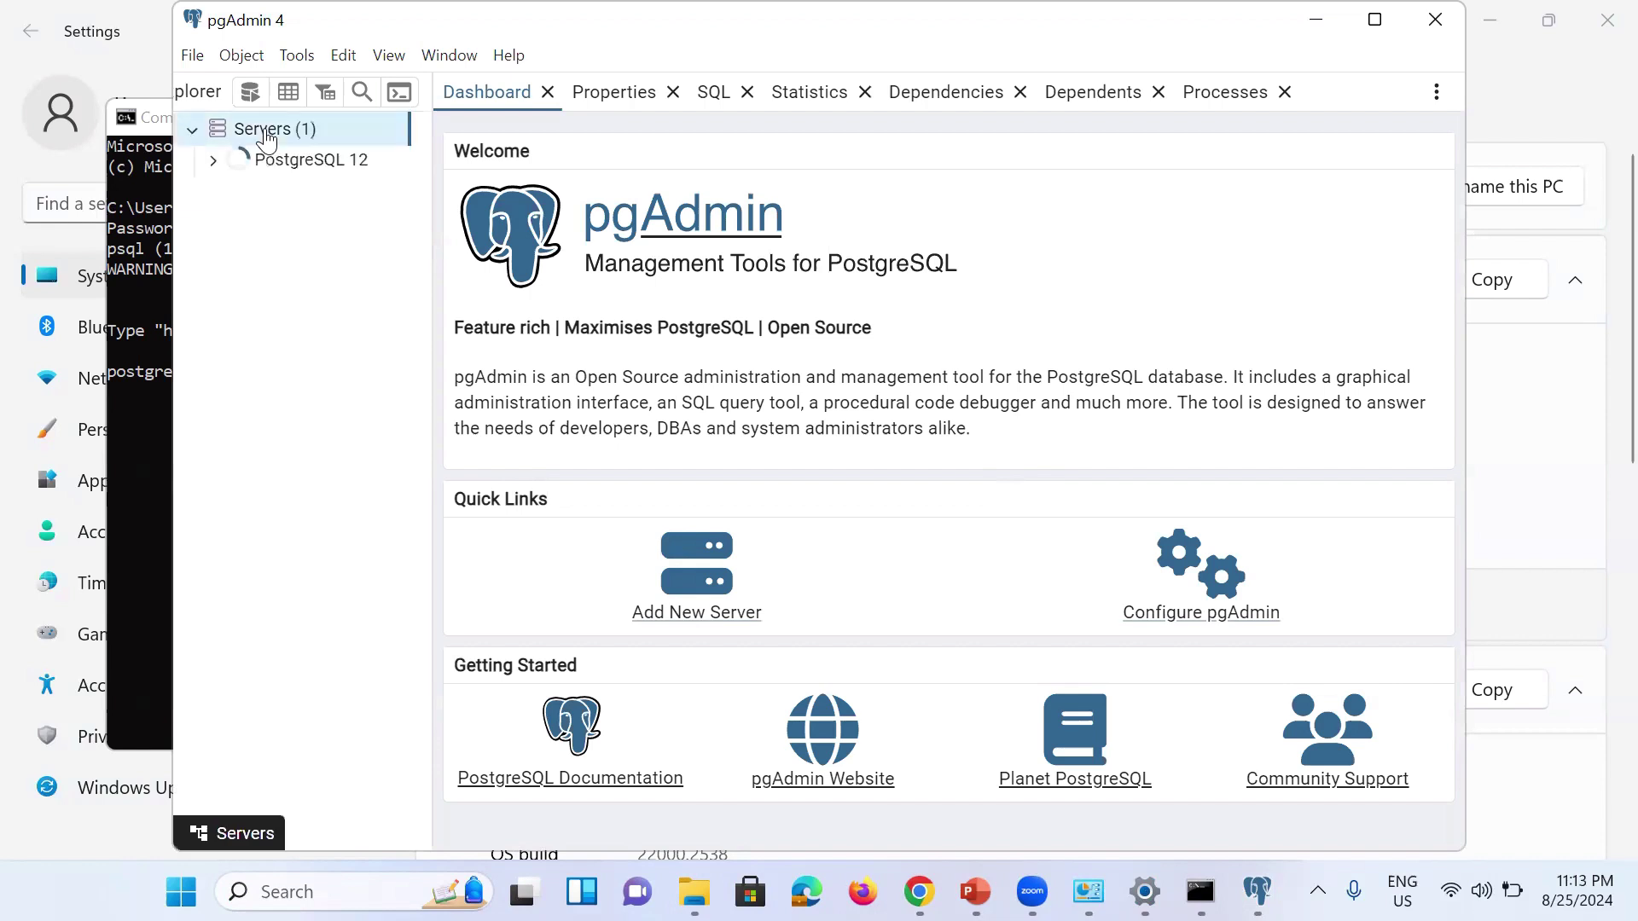
{"action": "left_click", "coordinate": [294, 157]}
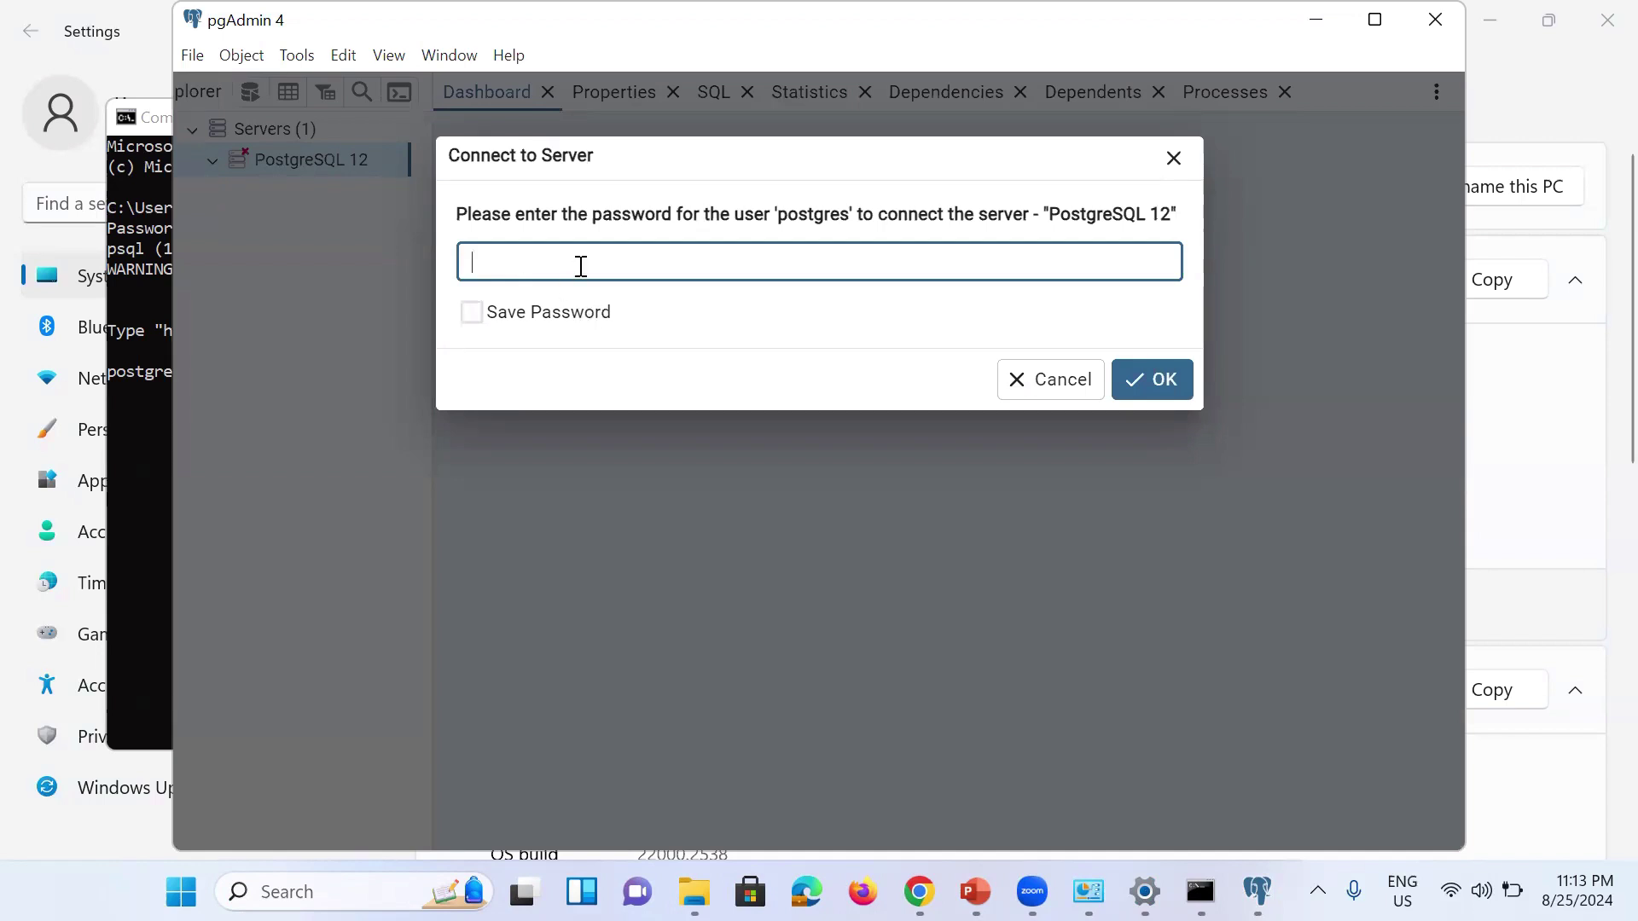
{"action": "type", "text": "234"}
{"action": "key", "text": "Return"}
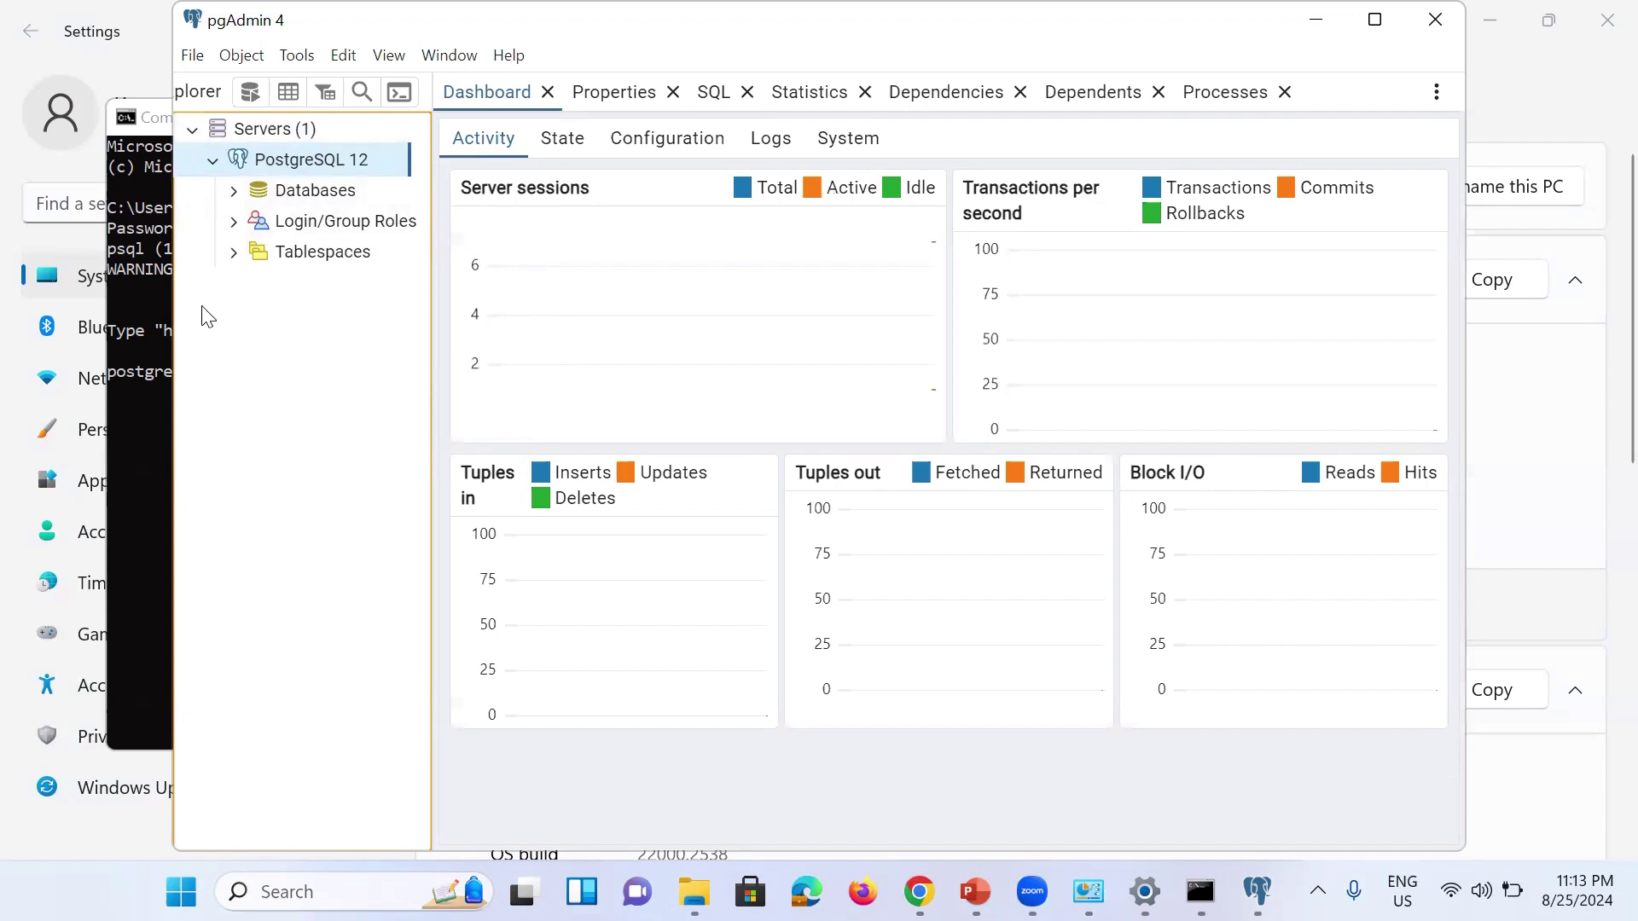
Step: Expand Databases > postgres > Schemas to reveal the public schema's Tables and Views
{"action": "left_click", "coordinate": [232, 195]}
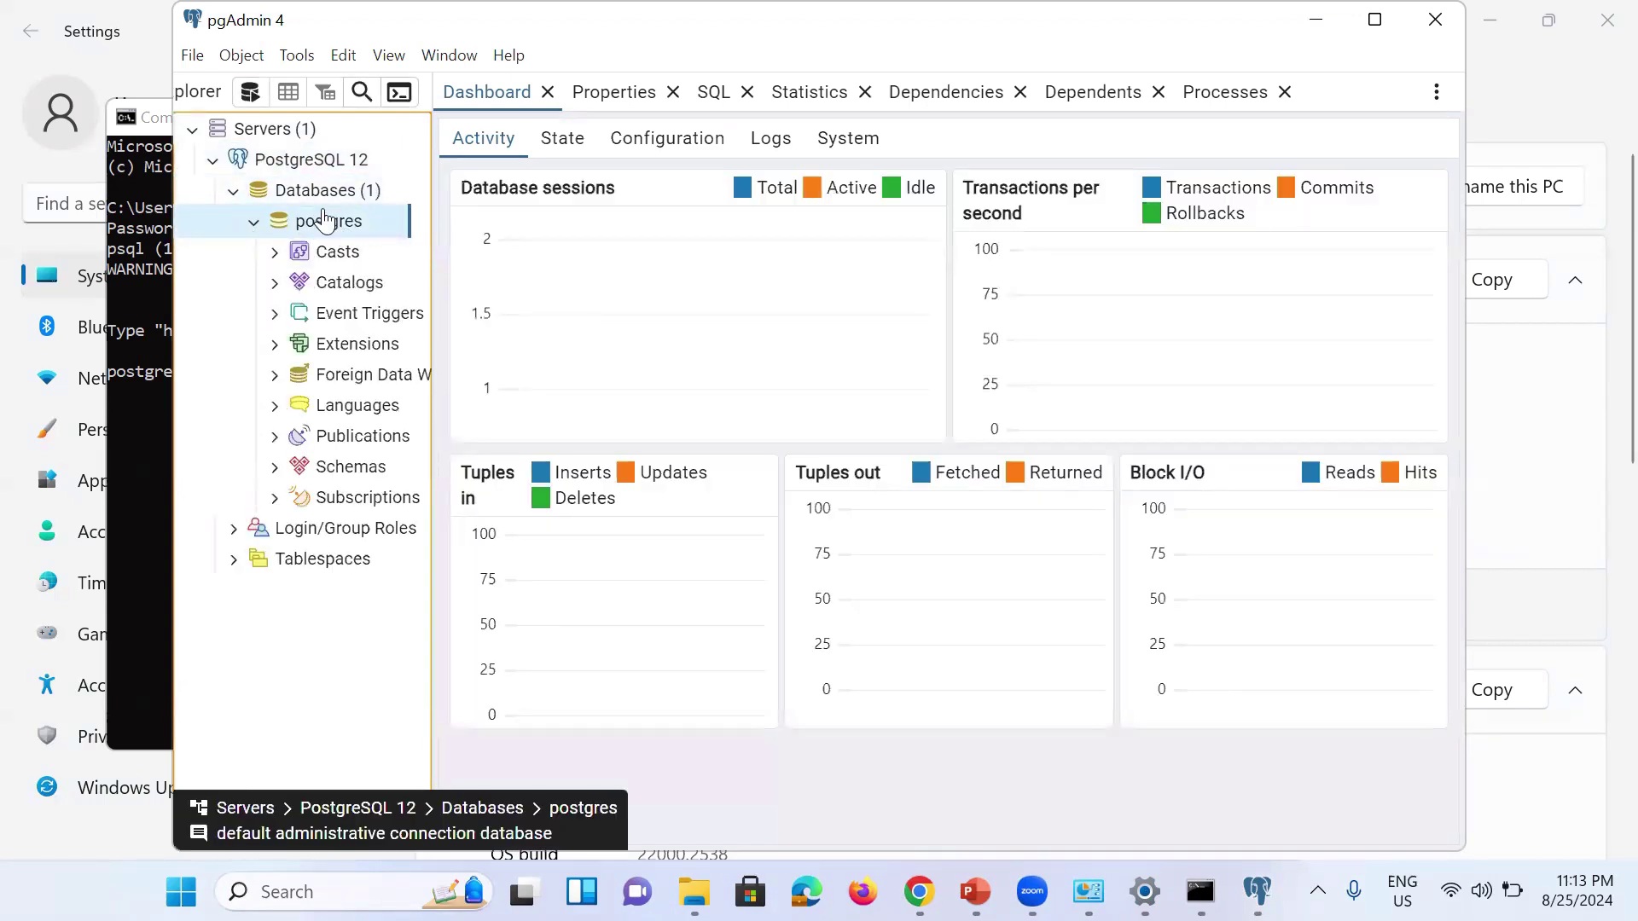
{"action": "left_click", "coordinate": [274, 468]}
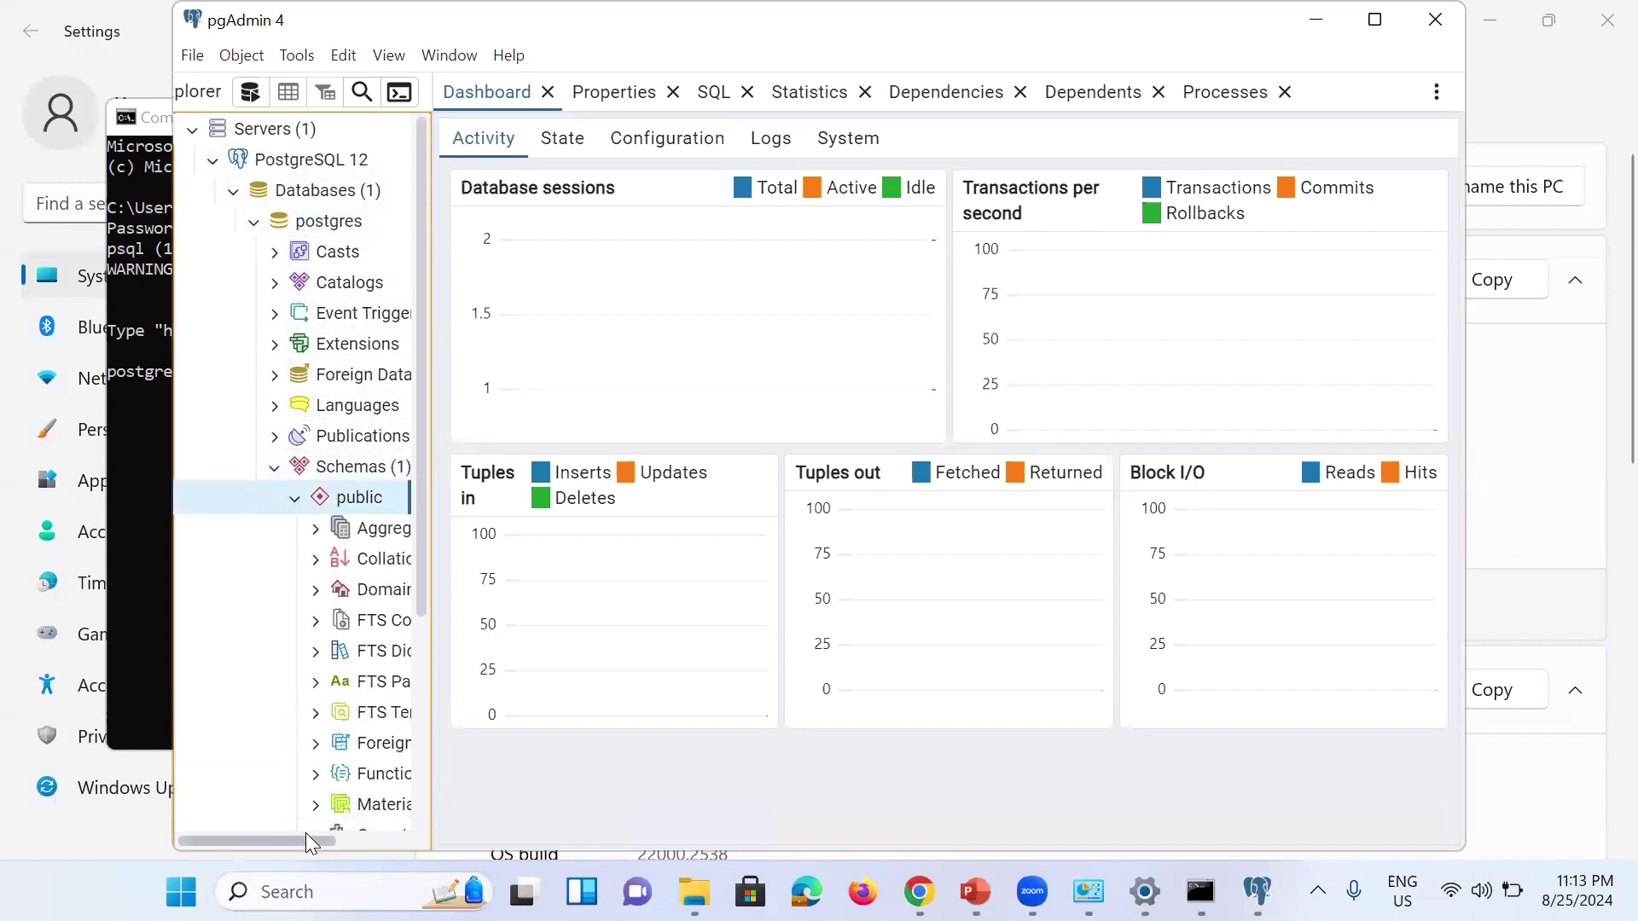
{"action": "left_click_drag", "start_coordinate": [305, 839], "coordinate": [387, 845]}
{"action": "scroll", "coordinate": [345, 775], "scroll_direction": "down", "scroll_amount": 3}
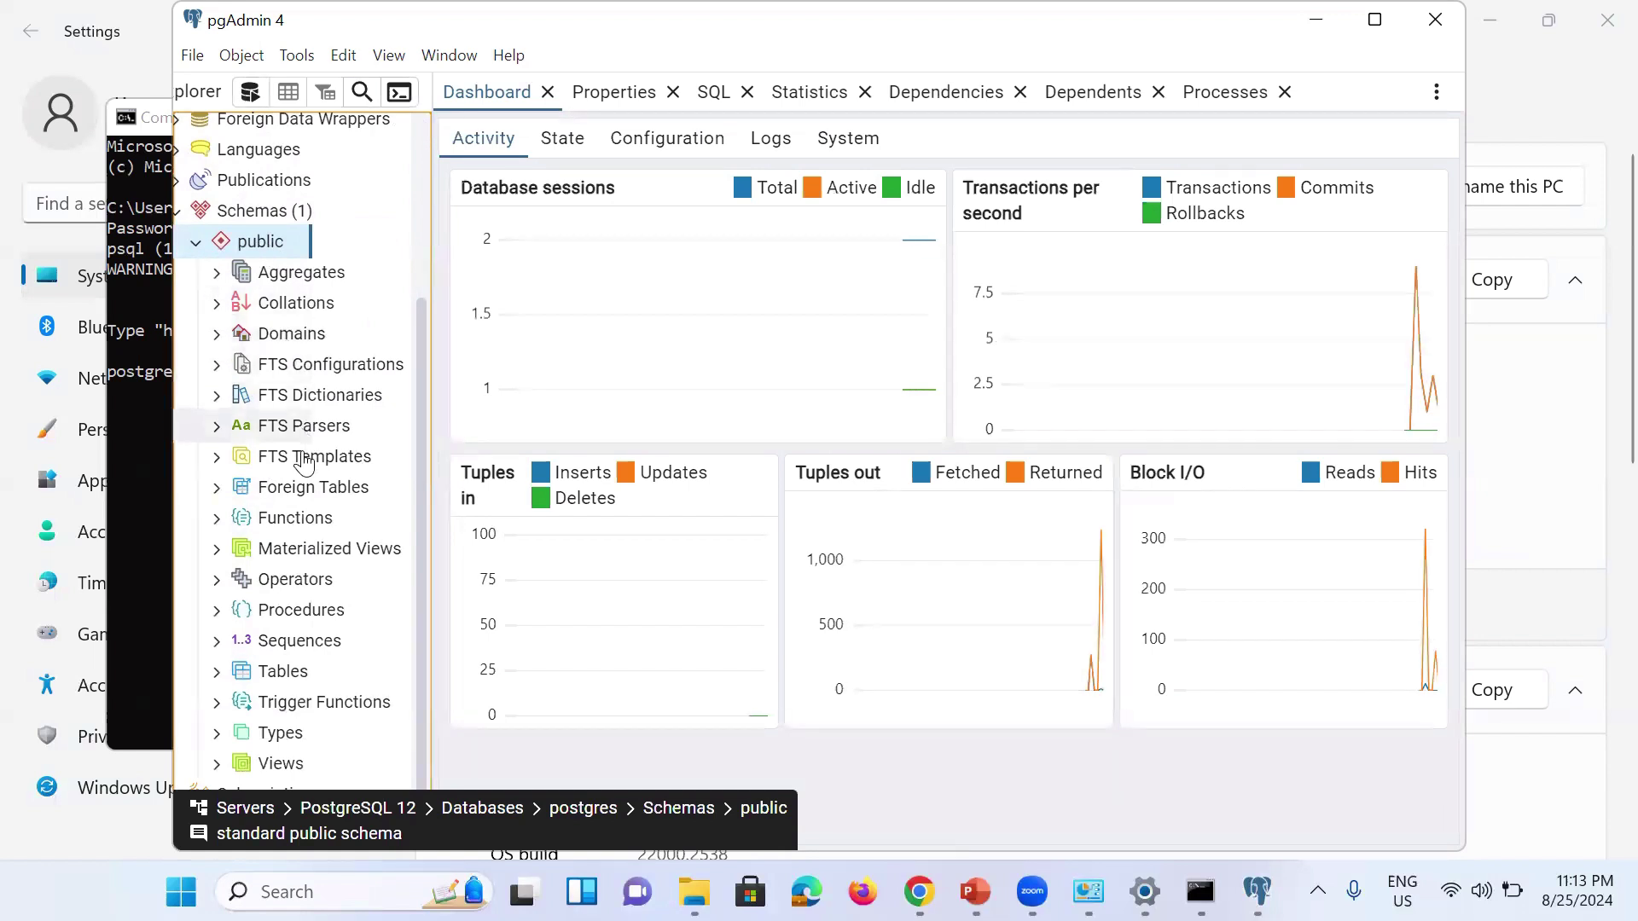
Step: Dismiss the Tables context menu unused, then minimize pgAdmin 4 and the psql console
{"action": "right_click", "coordinate": [289, 681]}
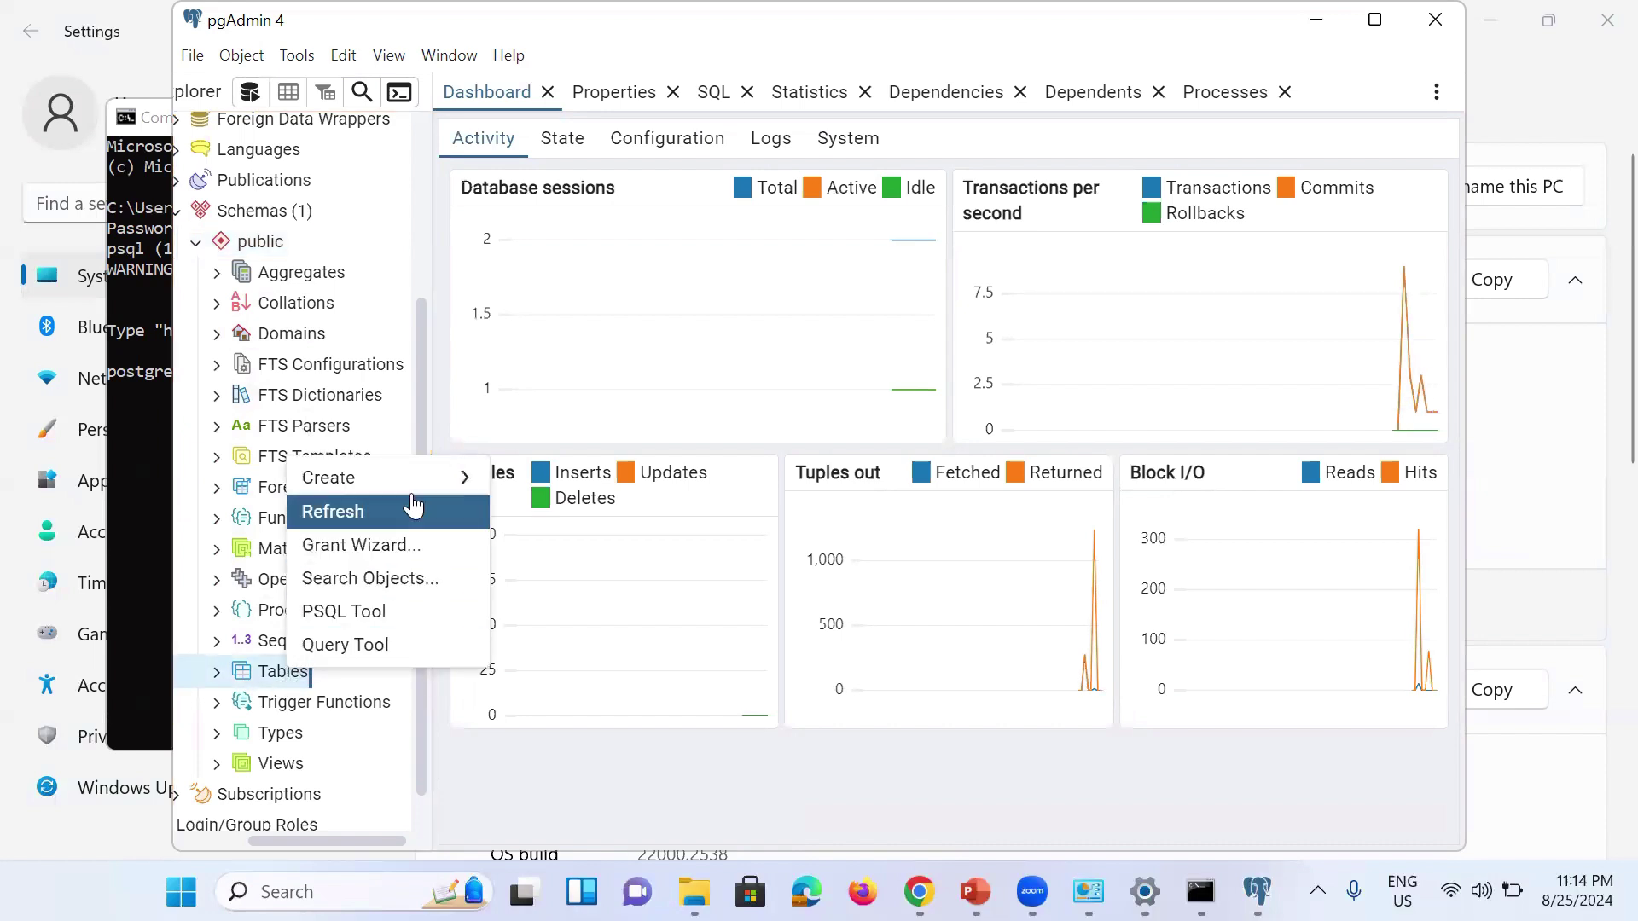
{"action": "mouse_move", "coordinate": [415, 485]}
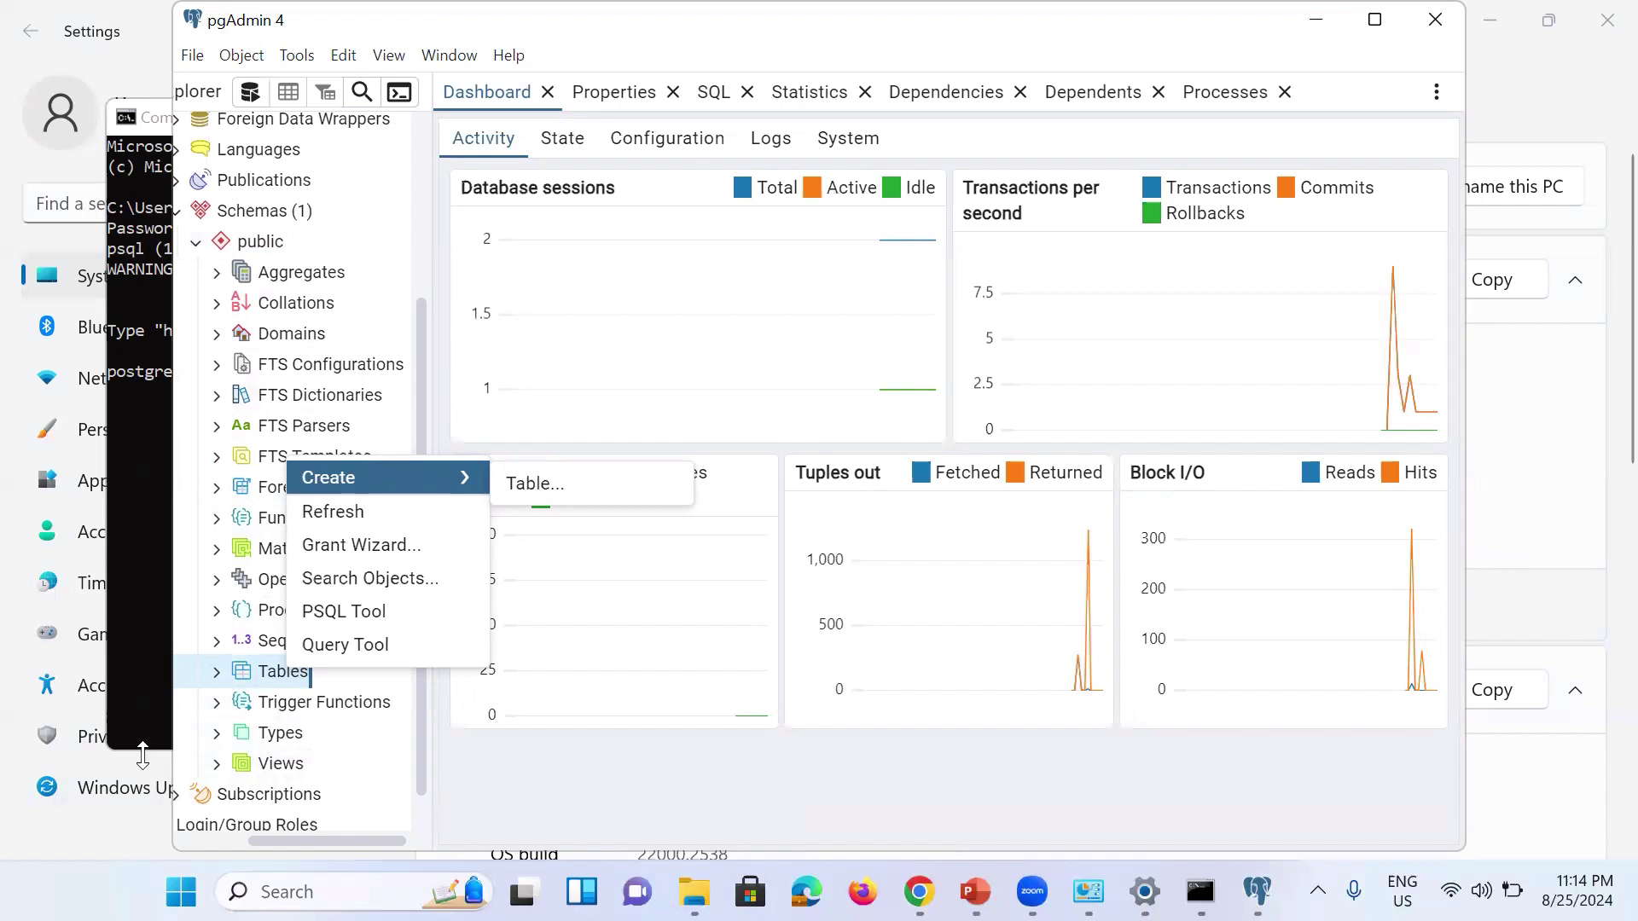
{"action": "left_click", "coordinate": [512, 790]}
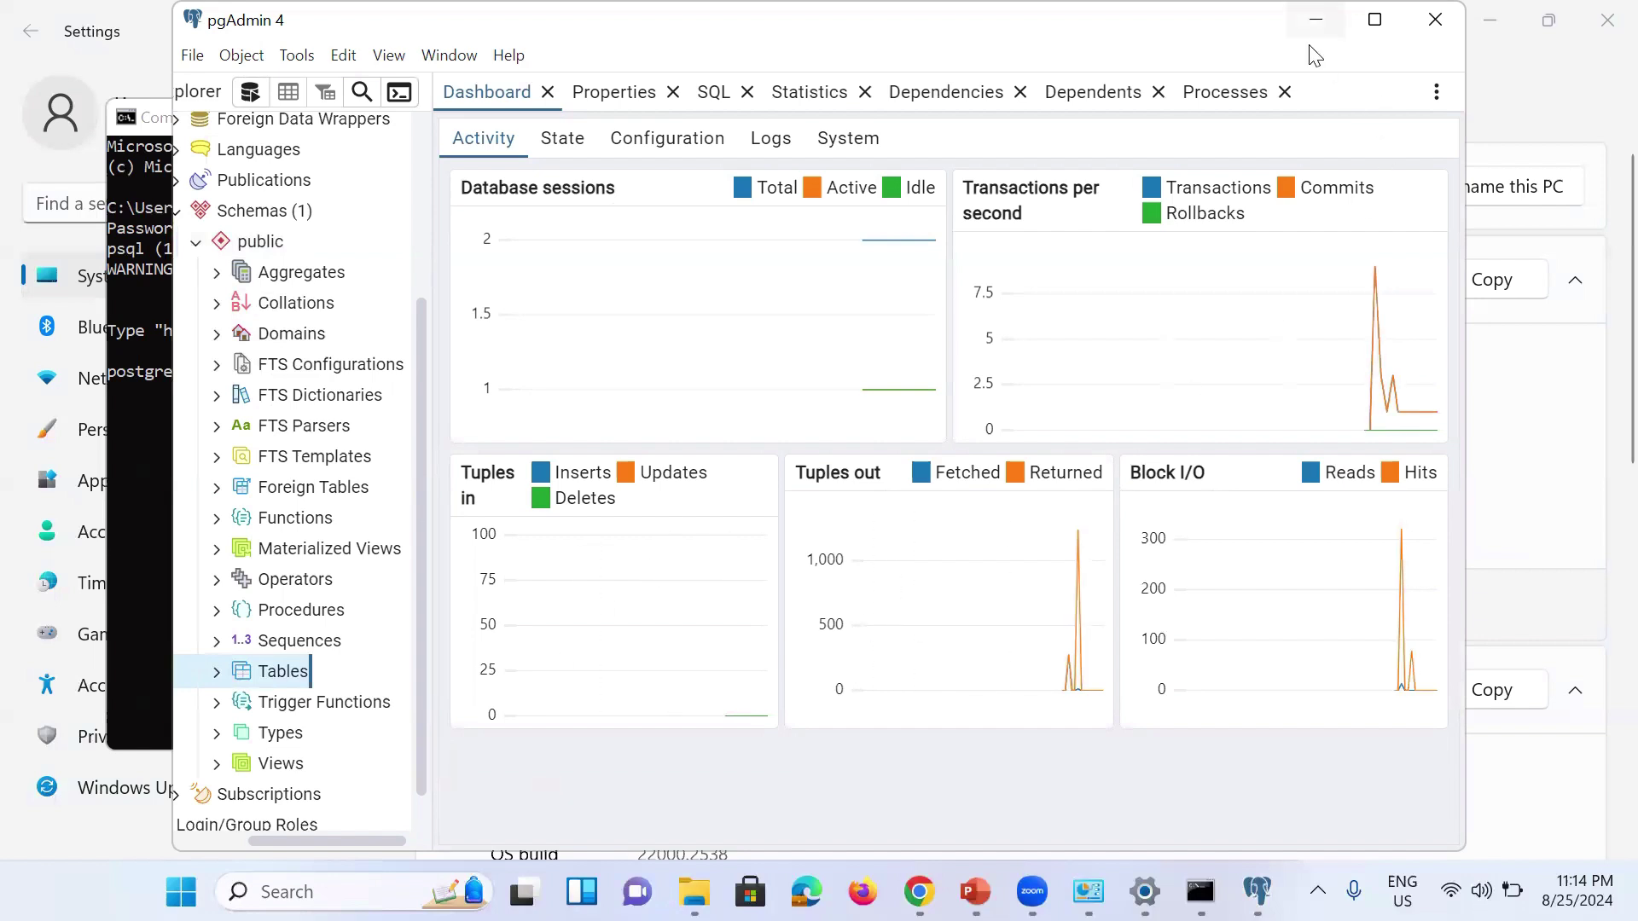
{"action": "left_click", "coordinate": [1315, 19]}
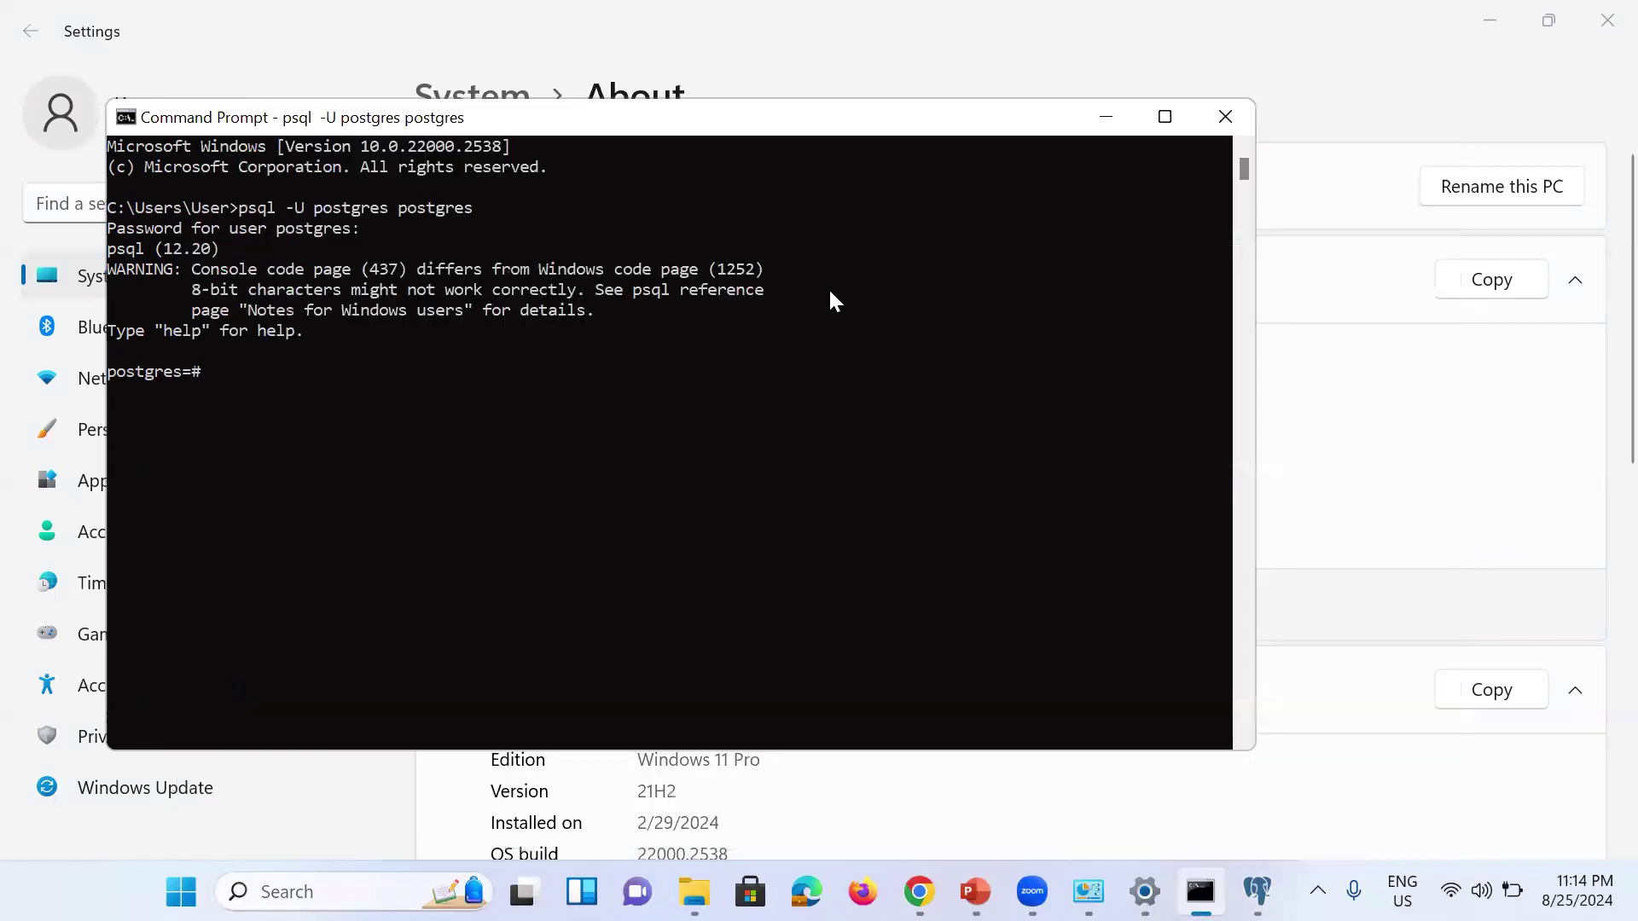
{"action": "left_click", "coordinate": [1109, 120]}
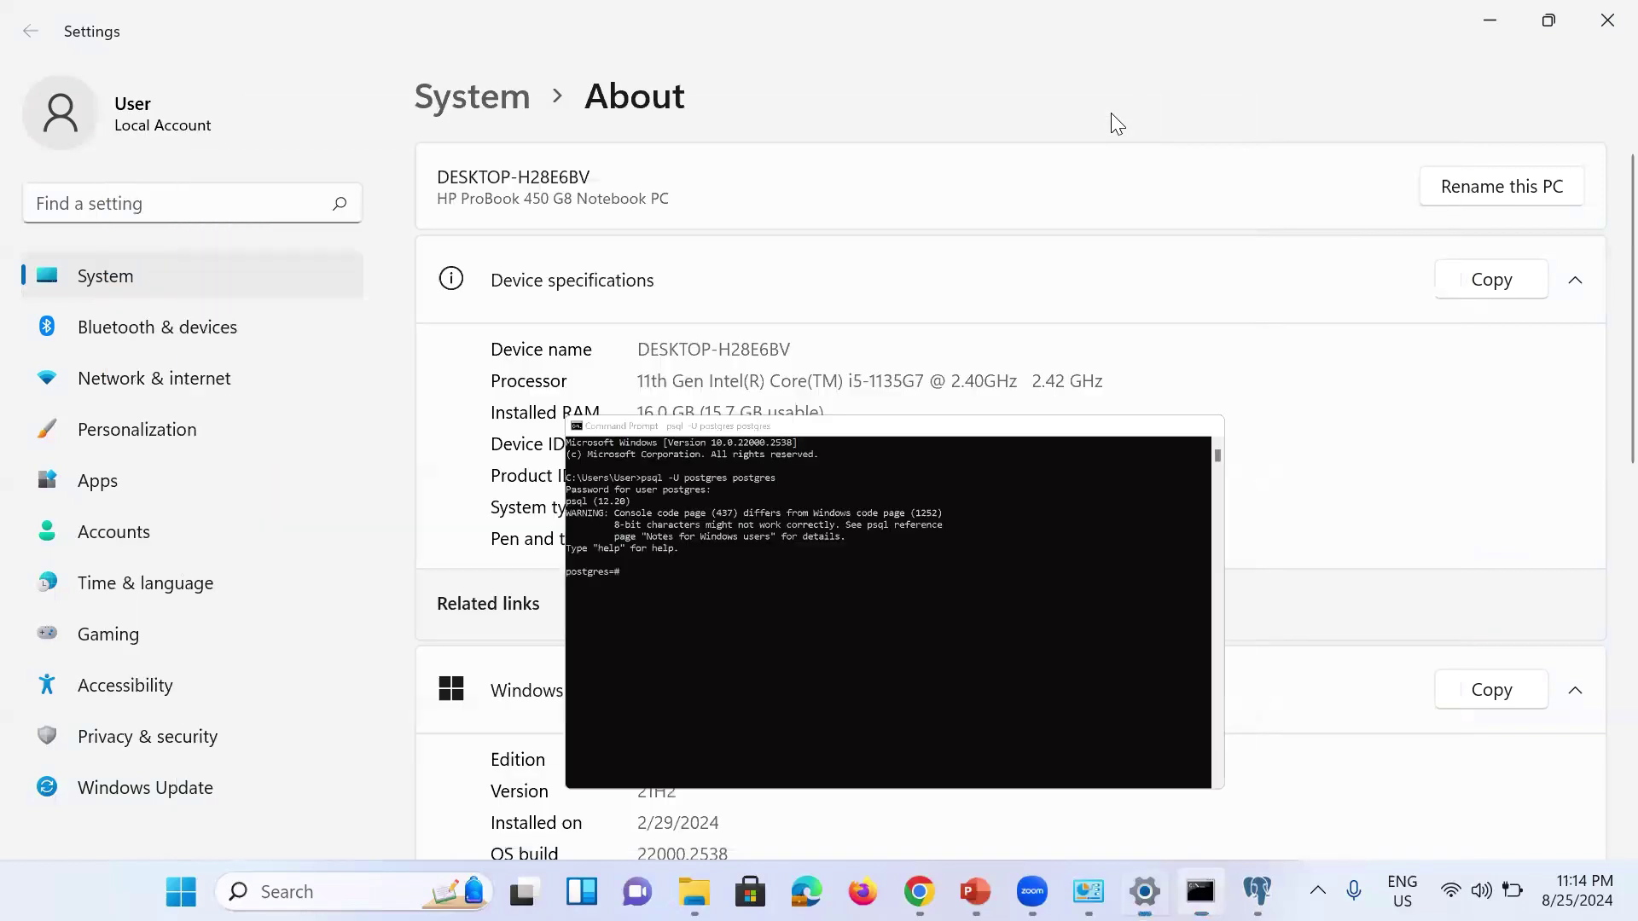